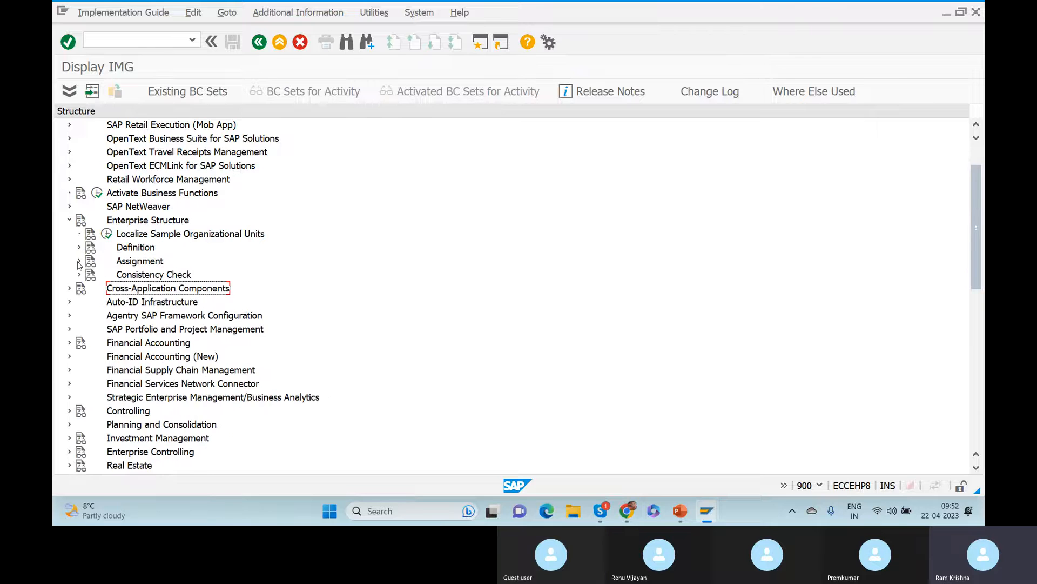
Expand Enterprise Structure > Assignment > Logistics Execution and select 'Assign warehouse number to plant/storage location'.
left_click(79, 260)
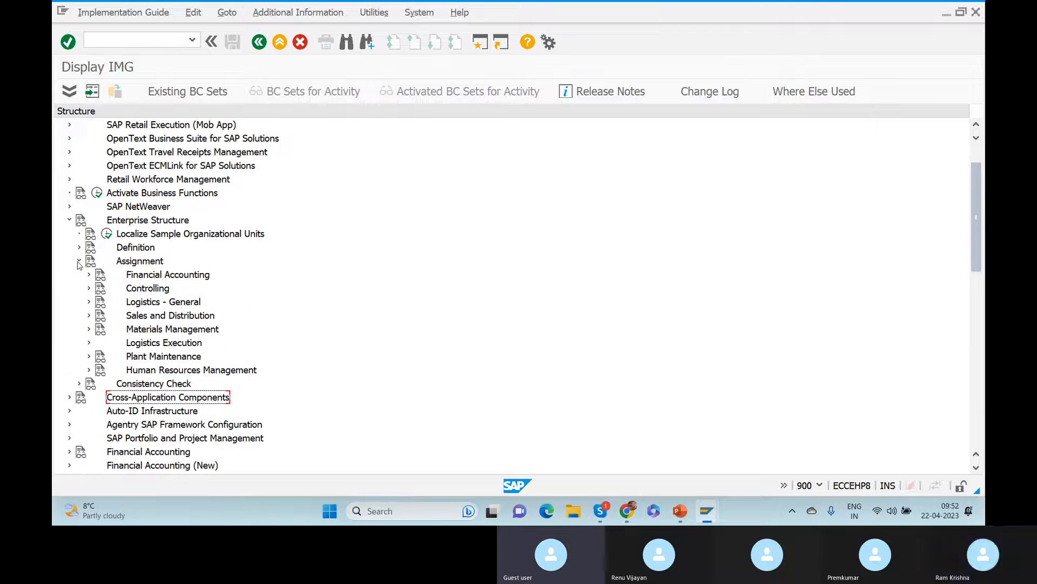
left_click(89, 343)
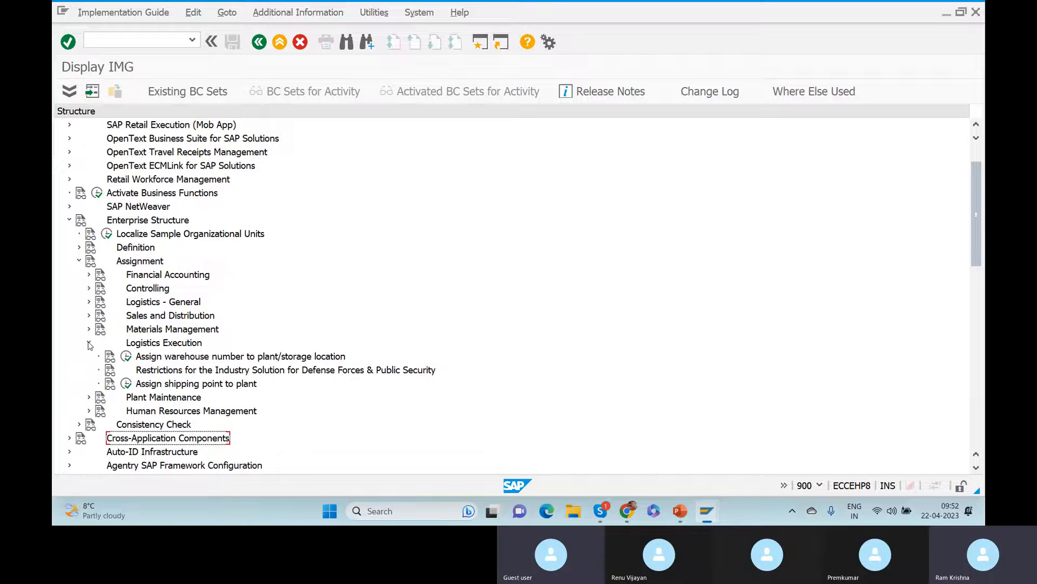
left_click(163, 358)
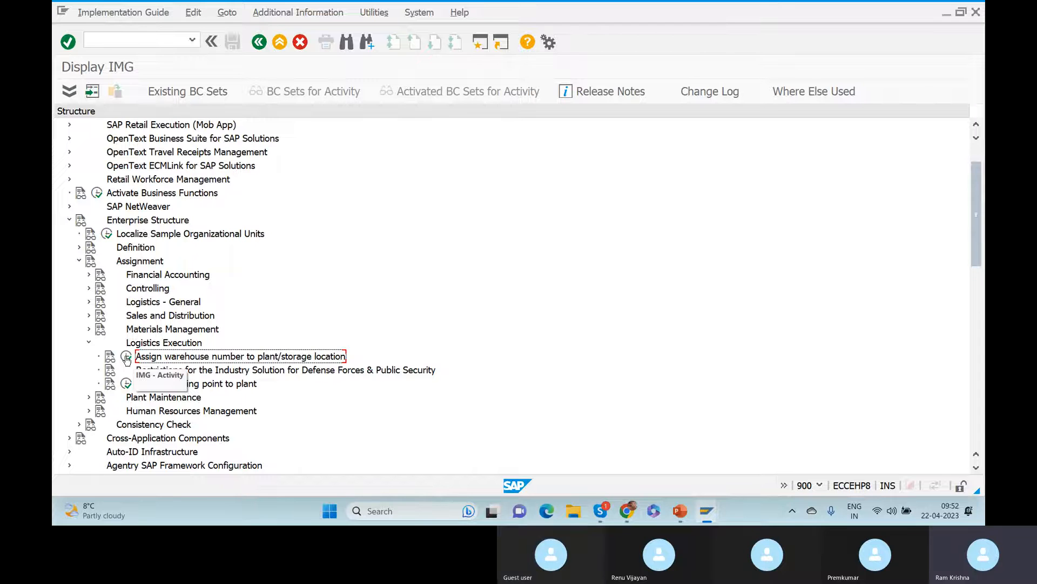
Check plant ZGER, storage locations ROD/AFS and warehouse GER on PowerPoint slide 2, then return to SAP.
key("alt+Tab")
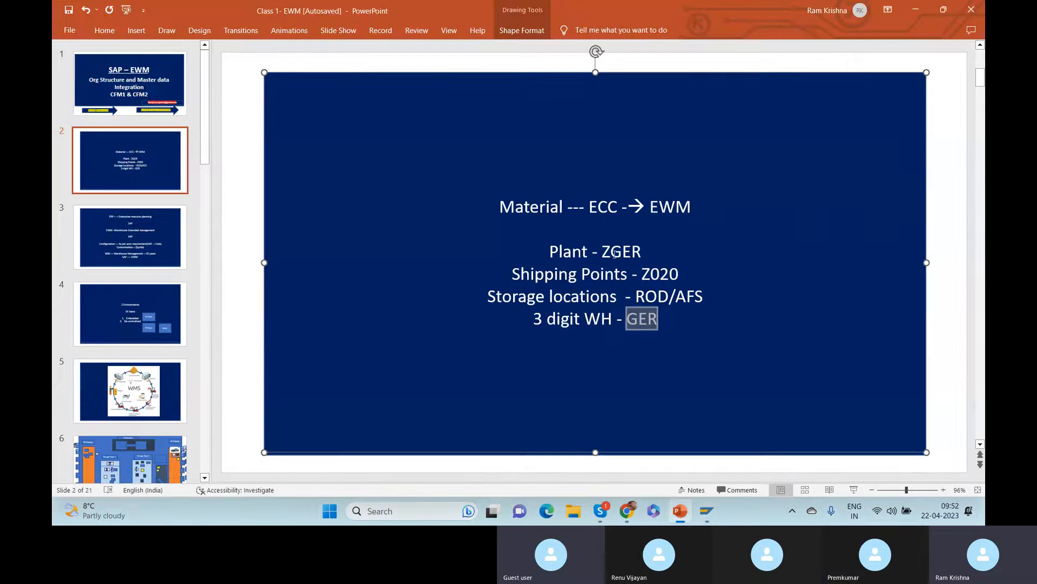
left_click_drag(602, 252, 644, 254)
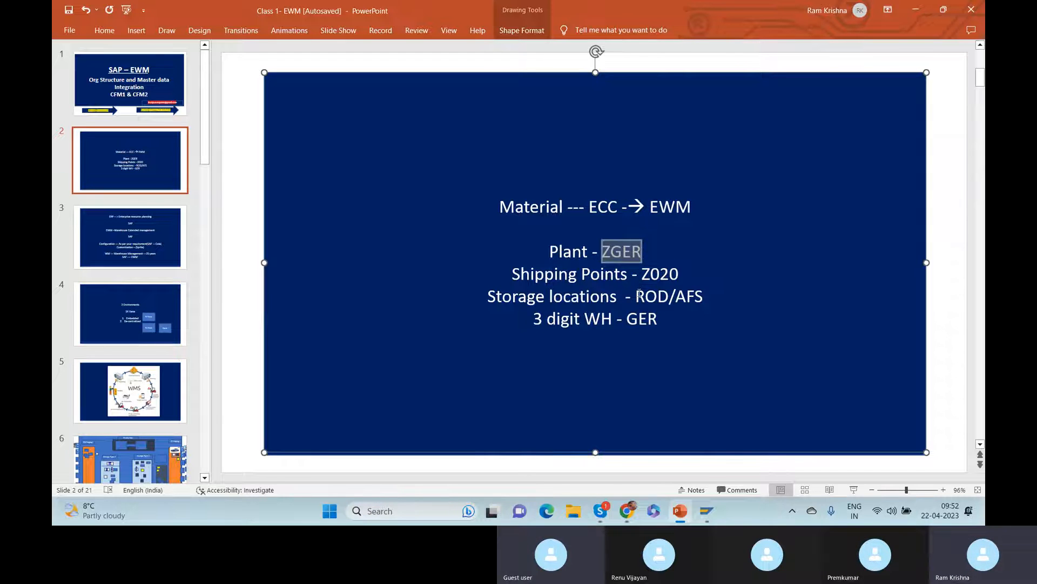
left_click_drag(635, 296, 703, 296)
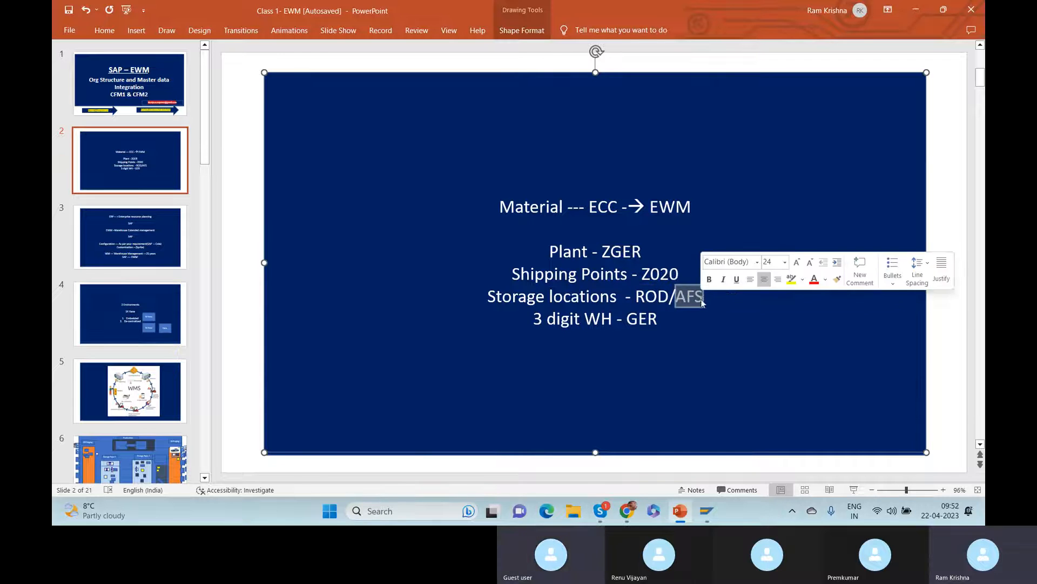
left_click_drag(626, 319, 659, 319)
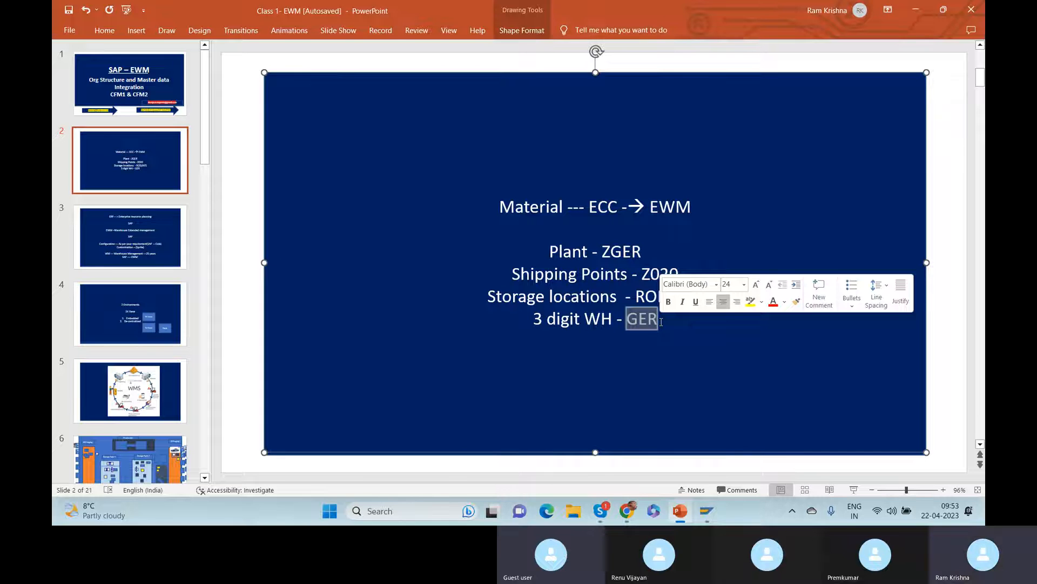
key("alt+Tab")
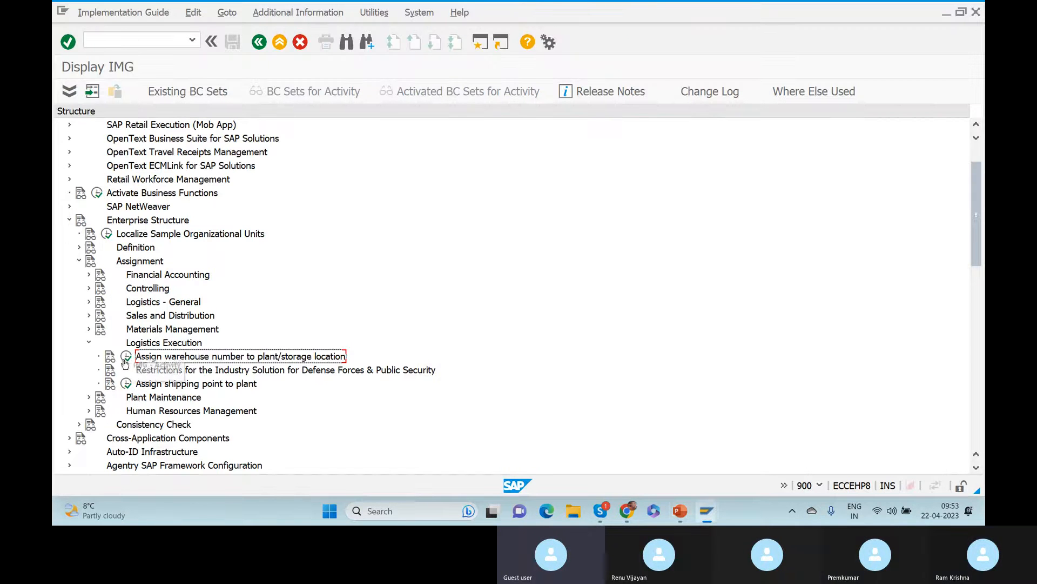
Run the activity and add a new entry assigning plant ZGER, storage location ROD to warehouse GER.
left_click(126, 358)
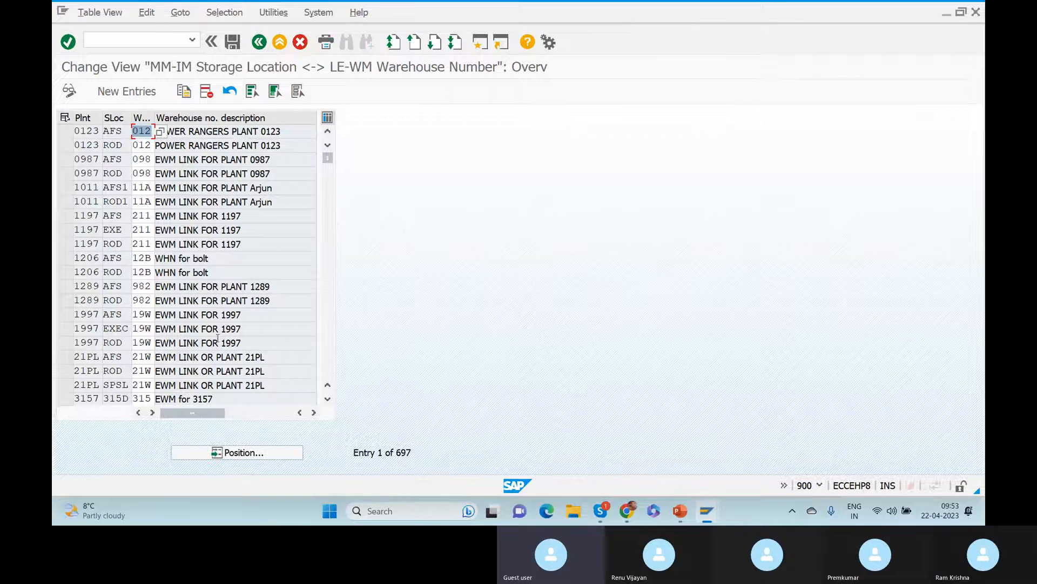
left_click(123, 93)
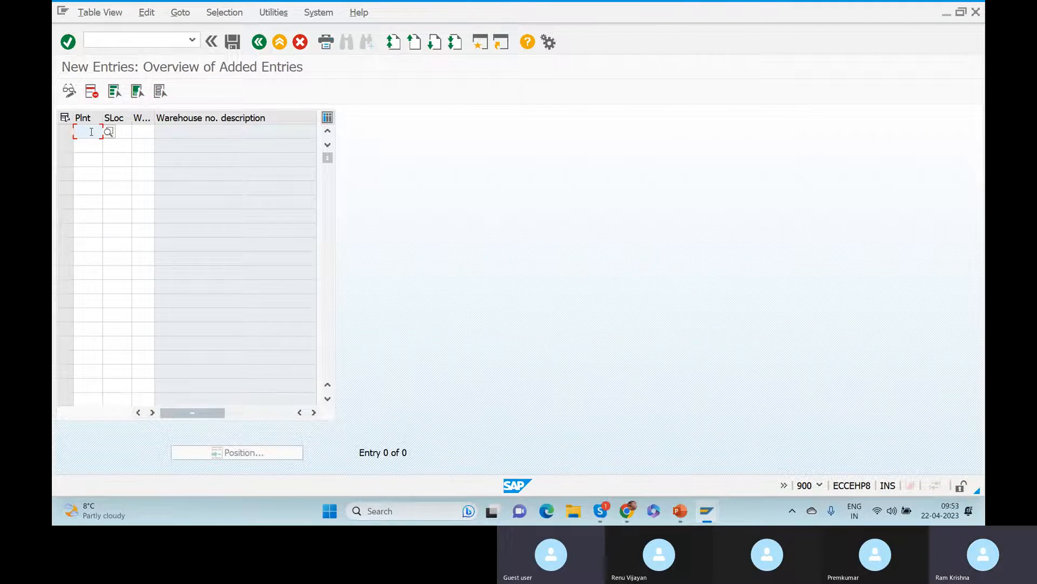
type("ZGER")
key("Tab")
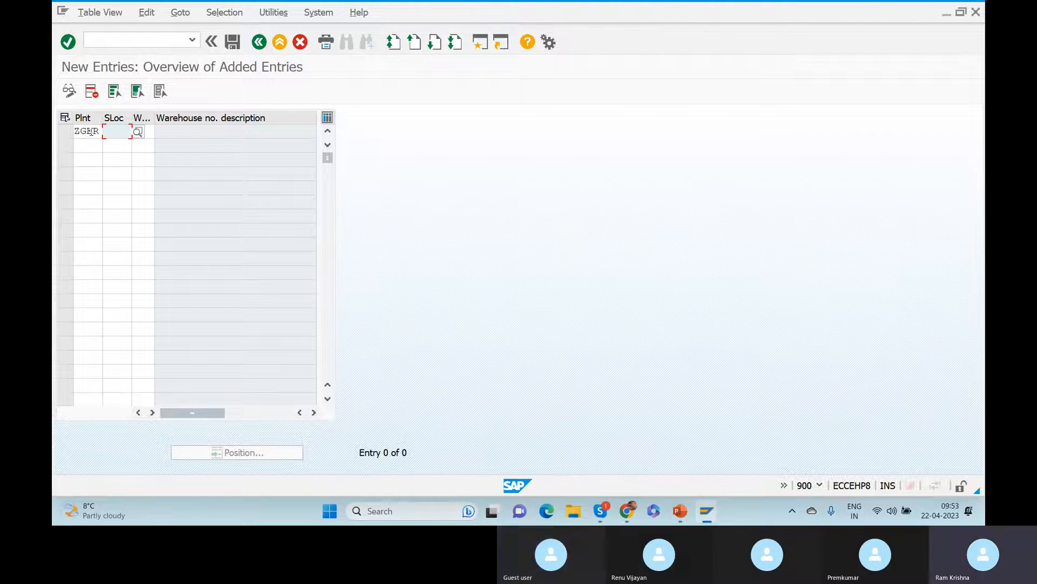
type("ROD")
key("Tab")
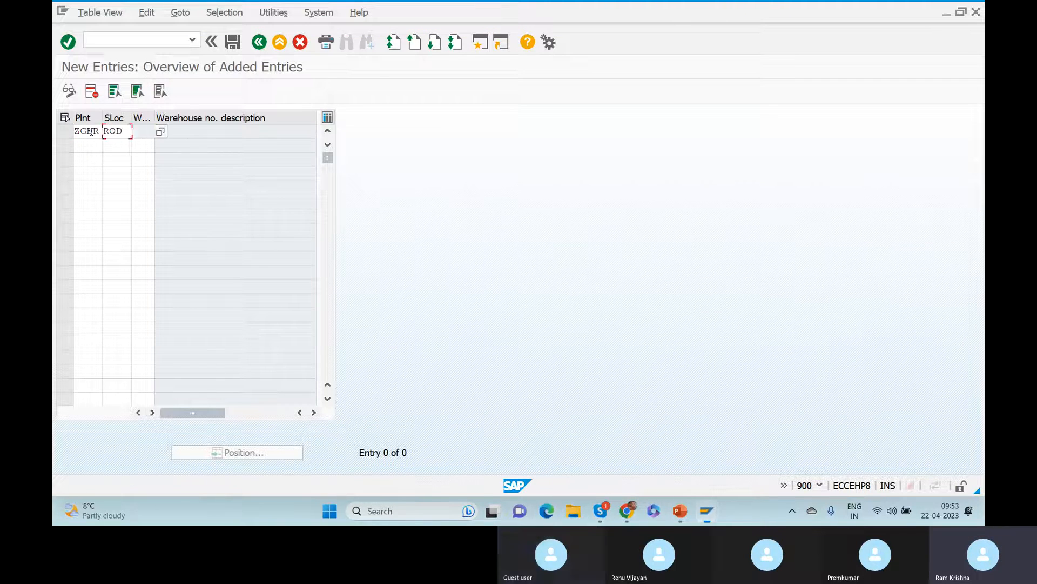
type("GER")
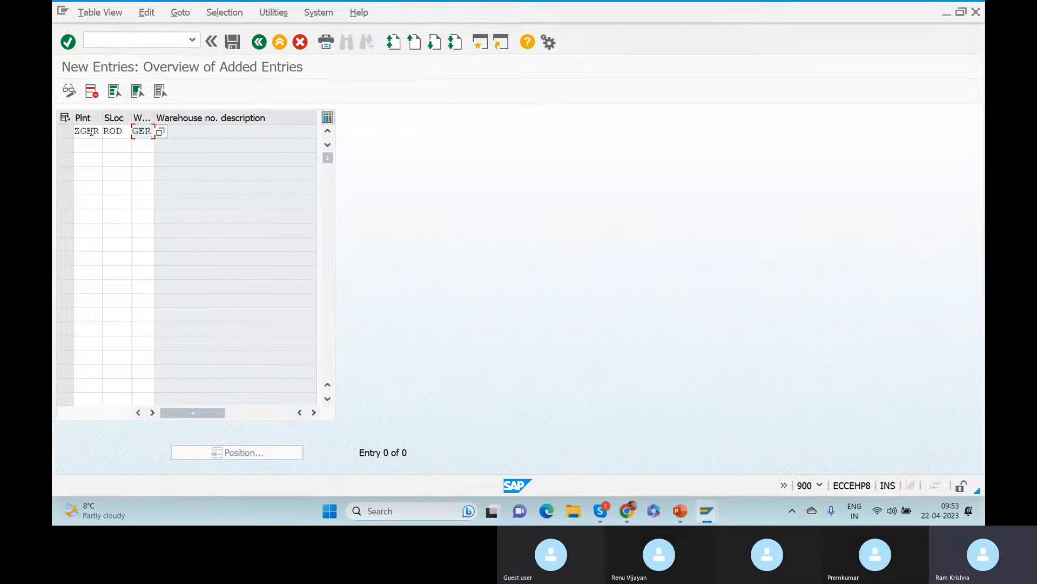
key("Return")
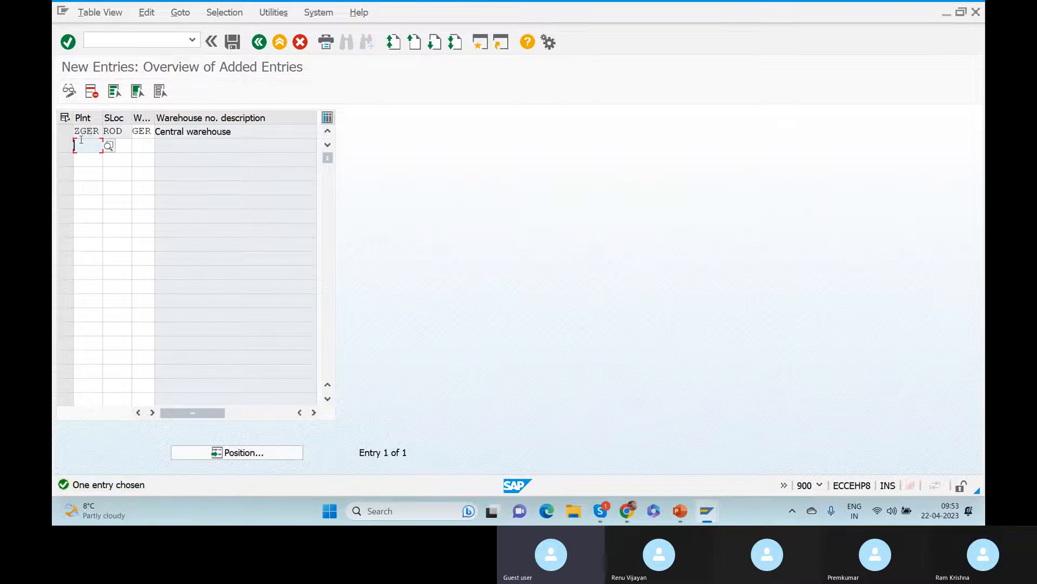
Add a second entry for ZGER, storage location AFS, warehouse GER, and save.
type("ZGER")
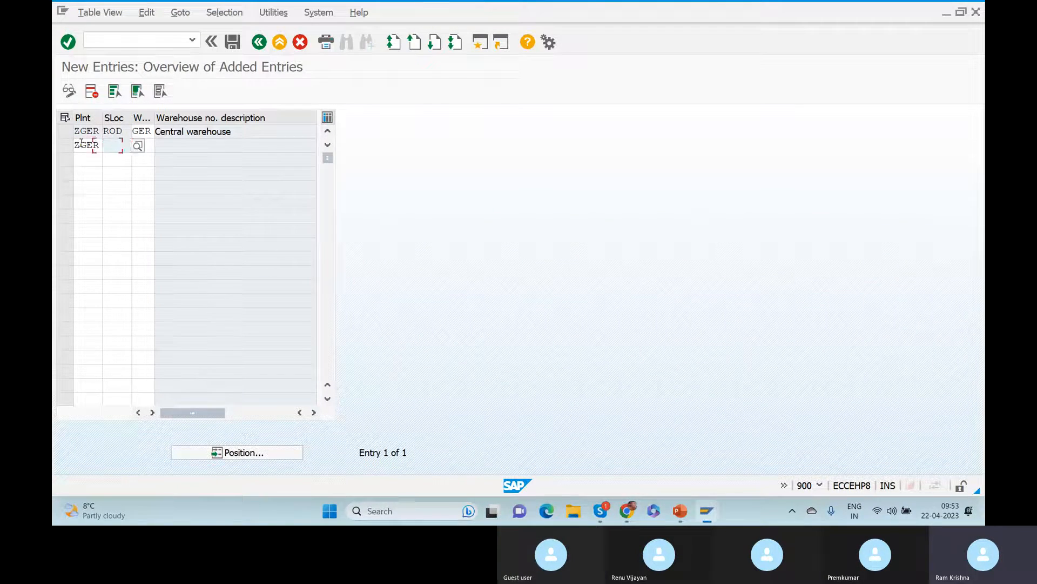
key("Tab")
type("AFS")
key("Tab")
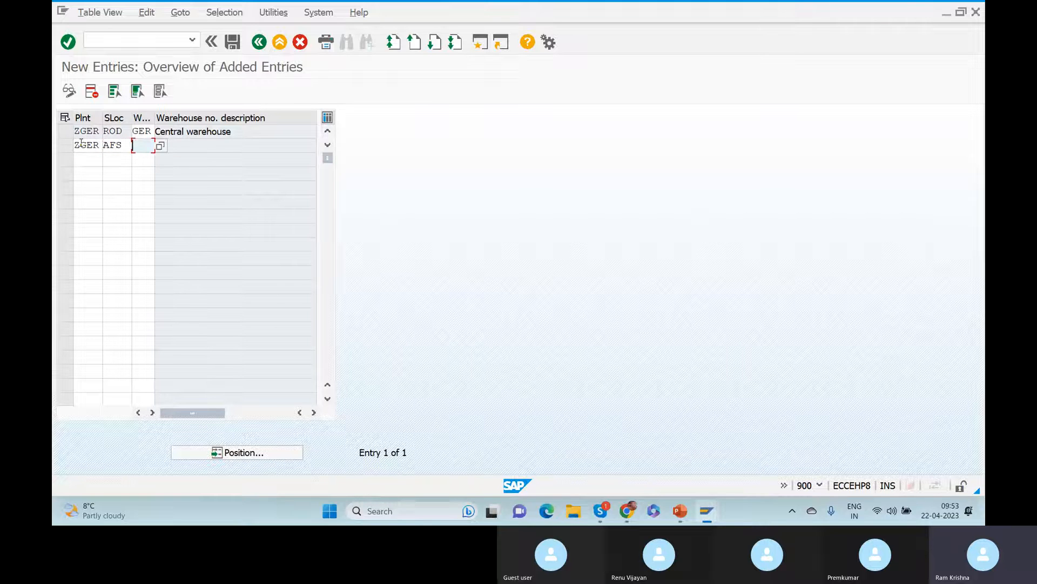
type("GER")
key("Return")
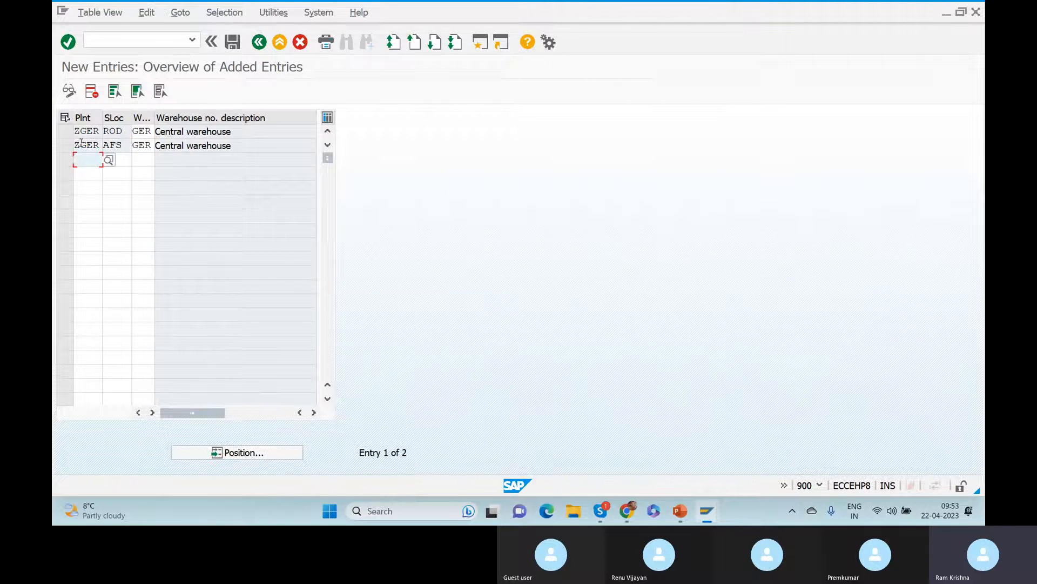
double_click(138, 145)
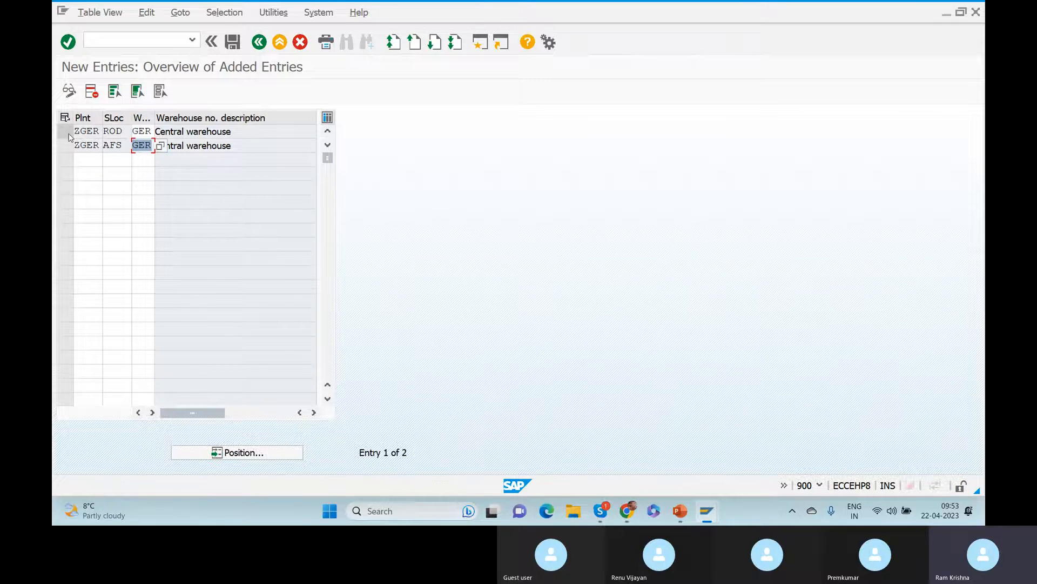
left_click(233, 42)
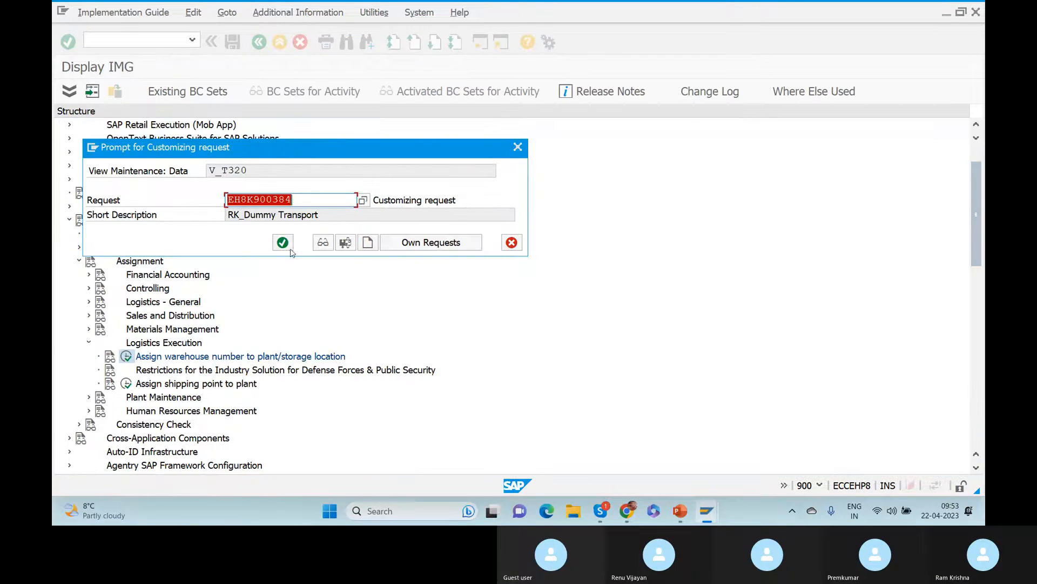
Confirm the customizing request and go back twice to the Display IMG tree.
left_click(282, 243)
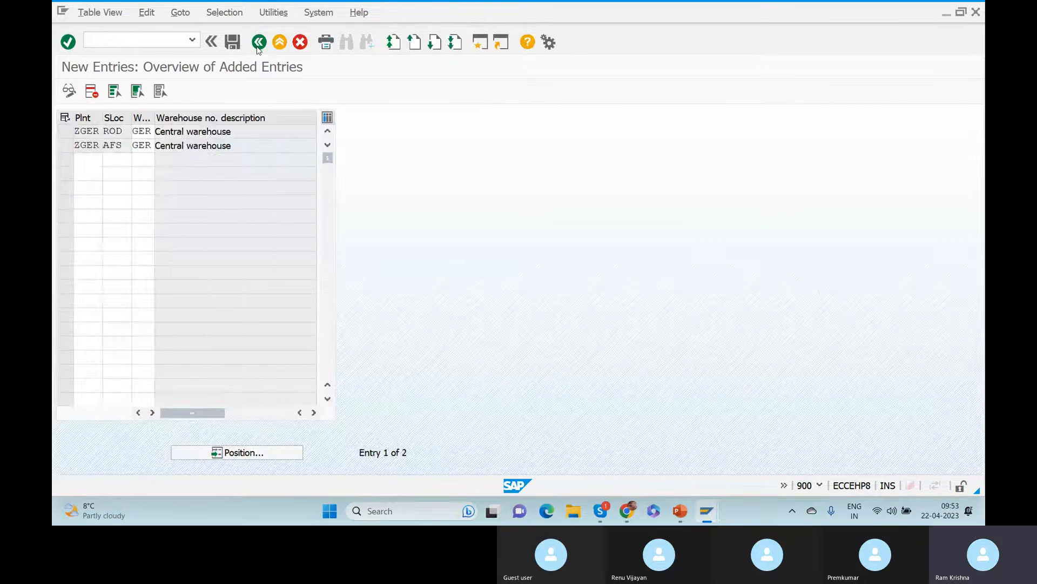
left_click(259, 46)
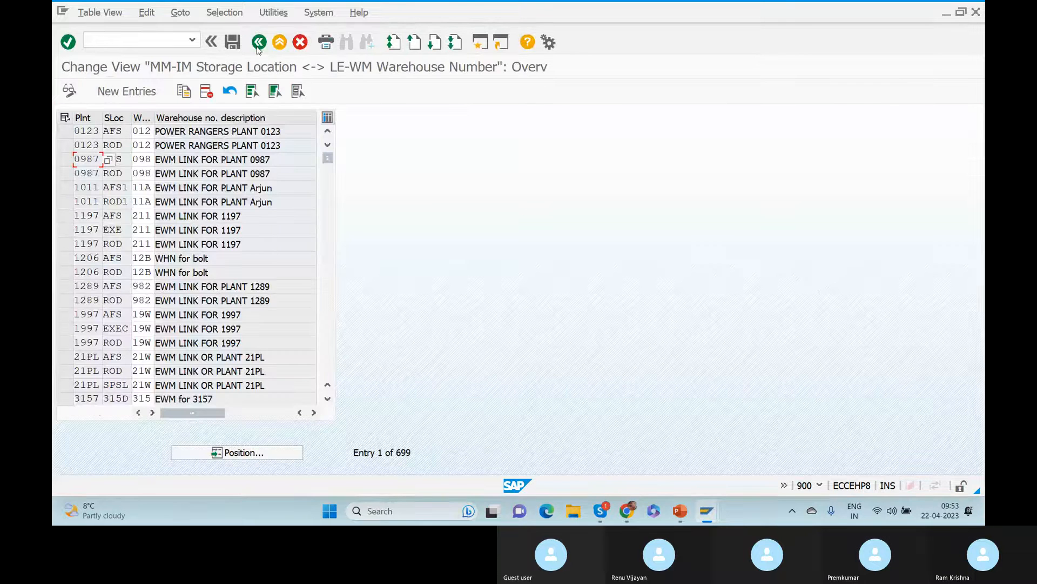
left_click(258, 45)
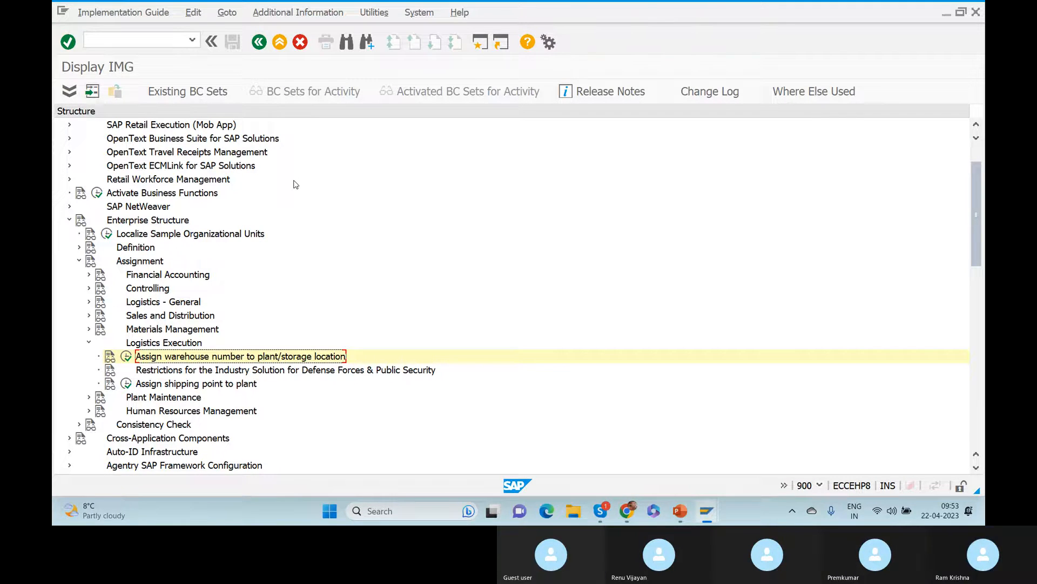
key("alt+Tab")
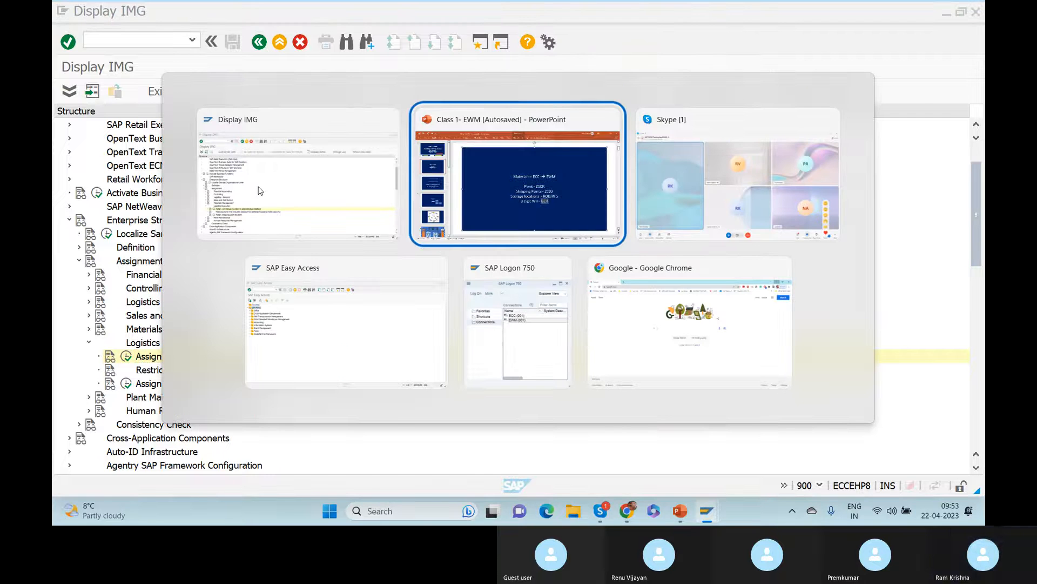
key("alt+Tab")
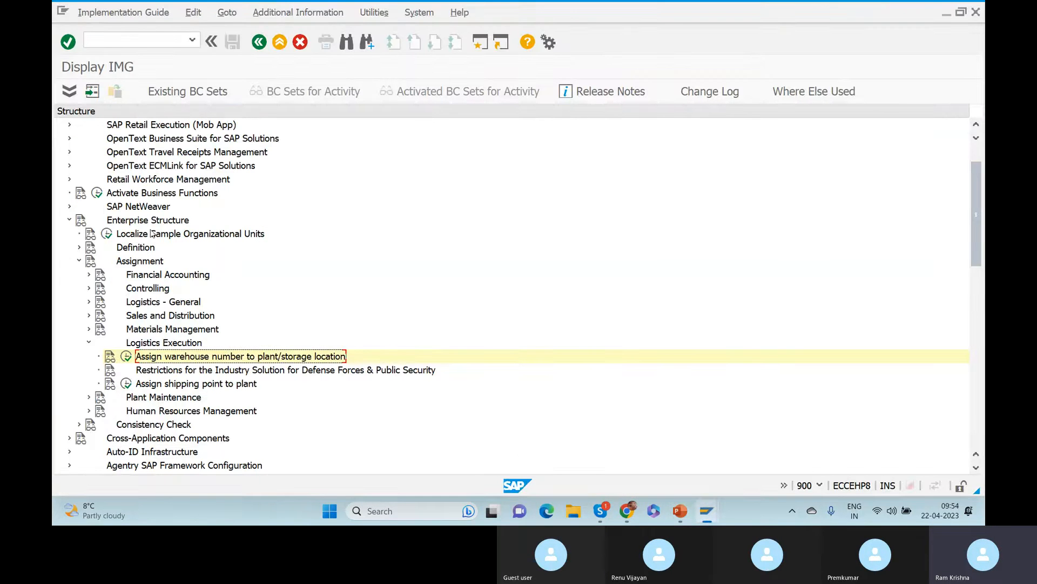
Collapse Enterprise Structure, then bring up slide 2 with ZGER, Z020, ROD/AFS and GER.
left_click(69, 220)
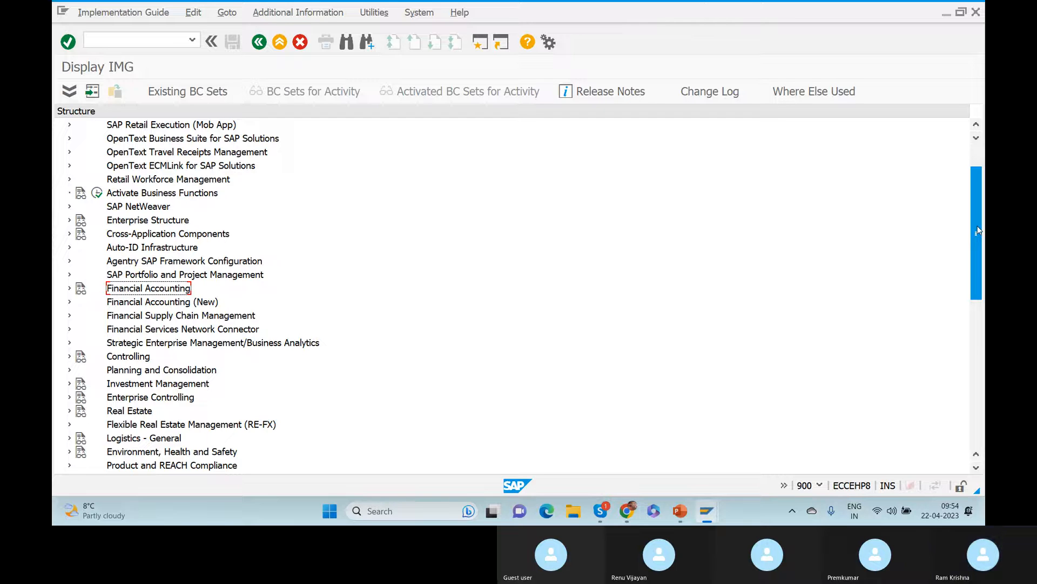
left_click_drag(979, 231, 978, 377)
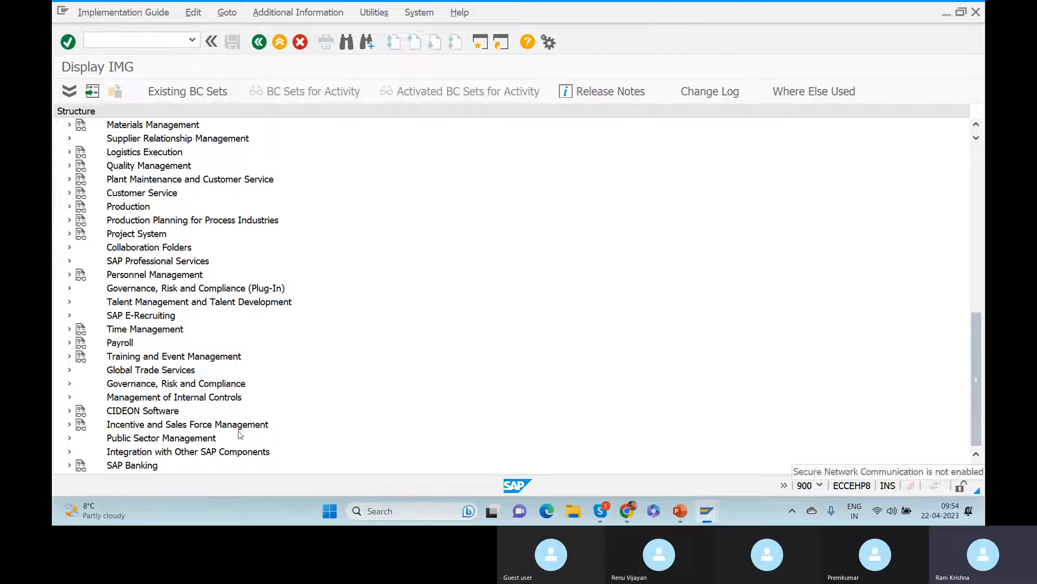
left_click(188, 452)
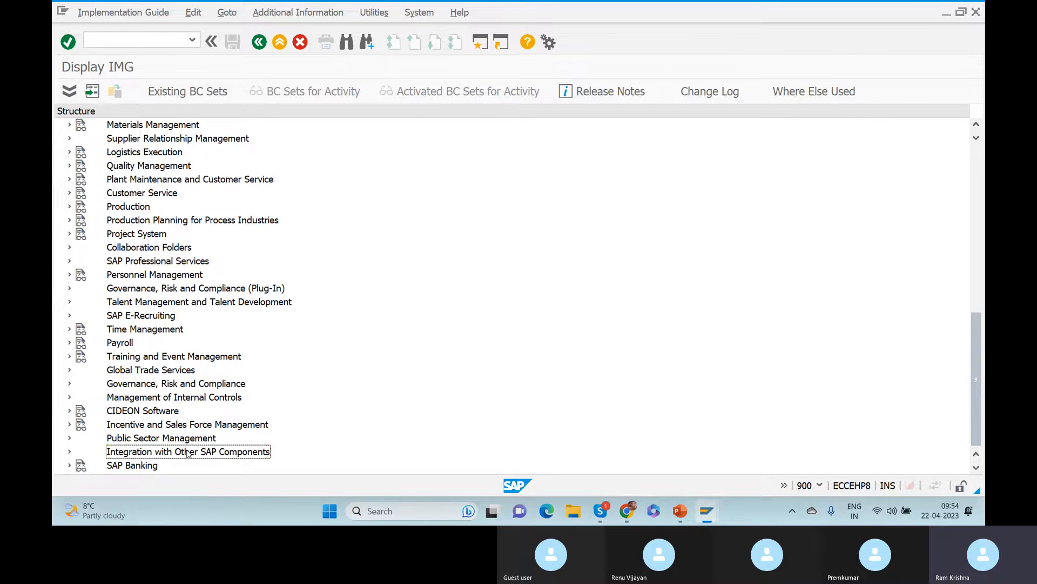
key("alt+Tab")
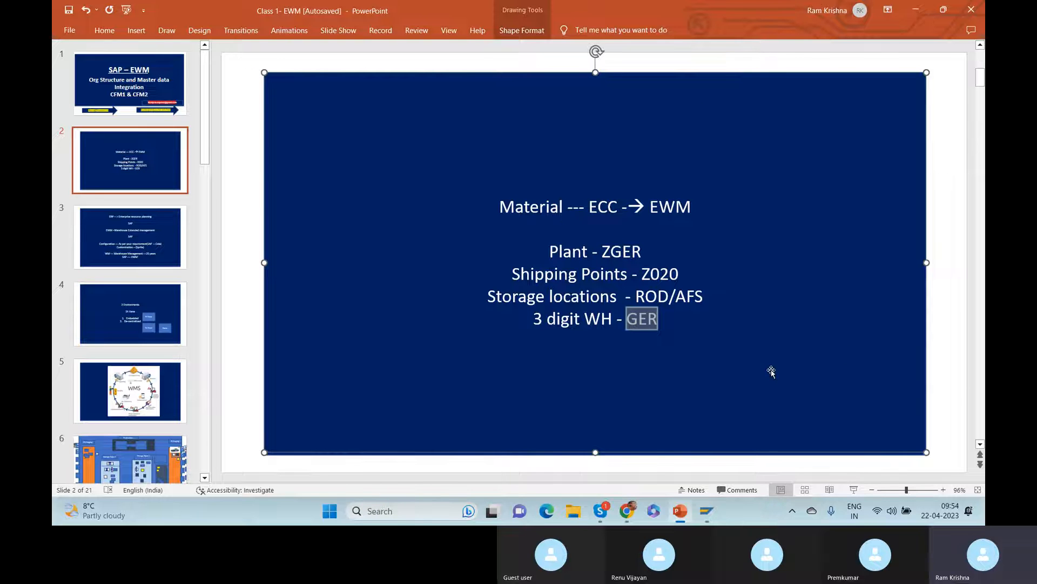
key("alt+Tab")
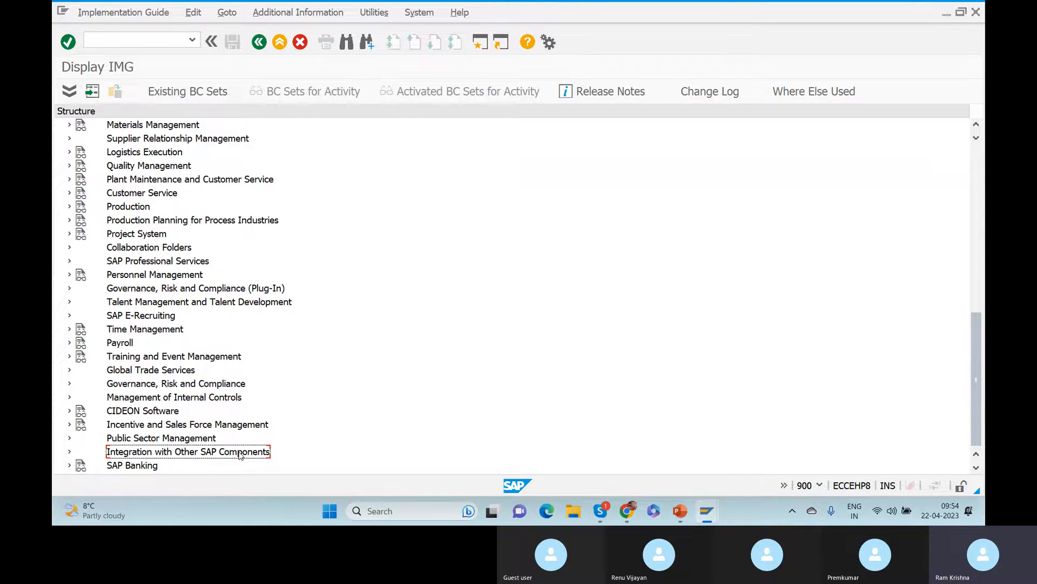
key("alt+Tab")
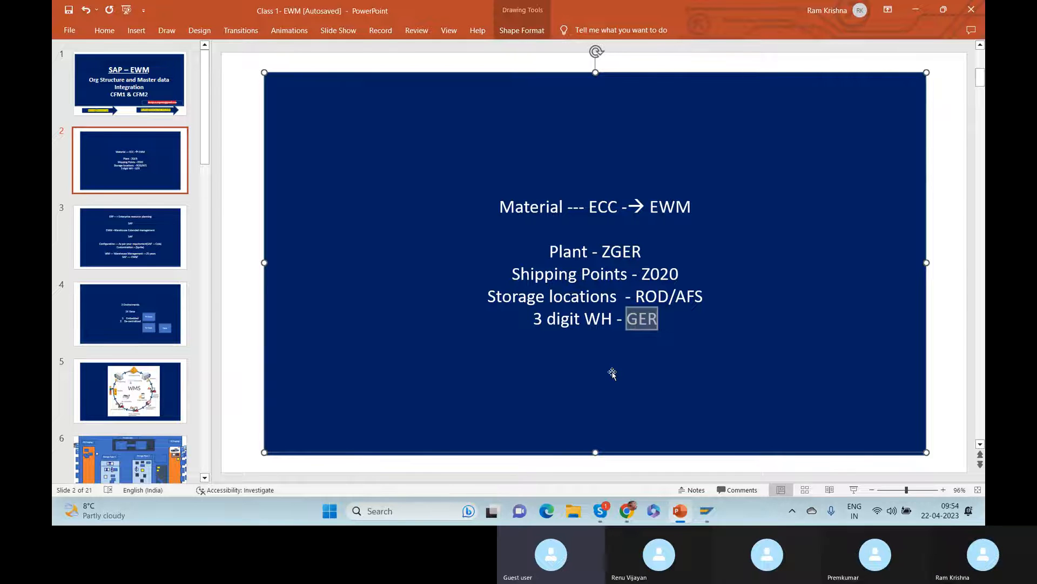
Mark warehouse GER on the org-values slide, then return to the SAP Display IMG window.
left_click(601, 511)
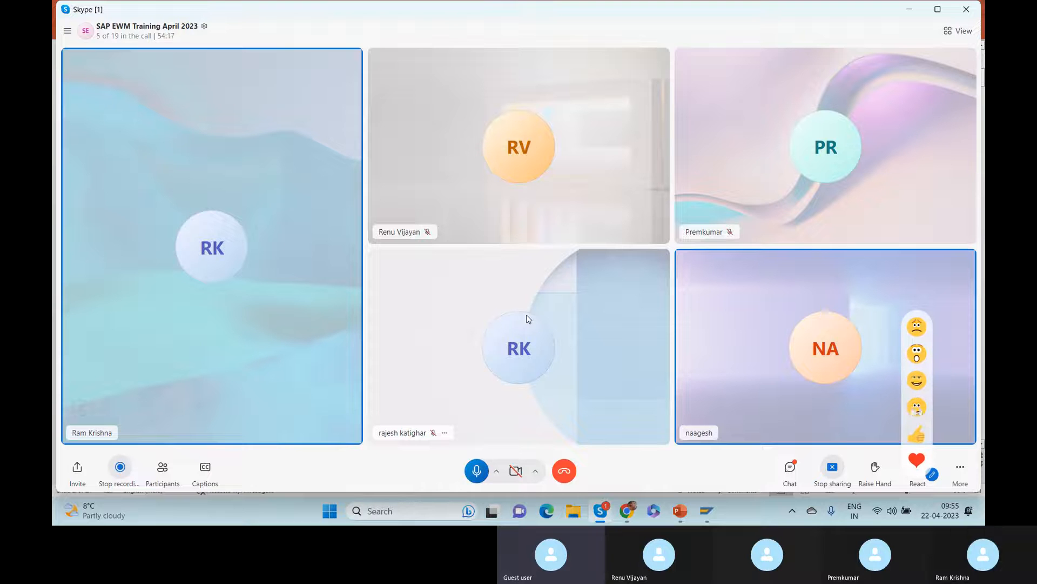
key("alt+Tab")
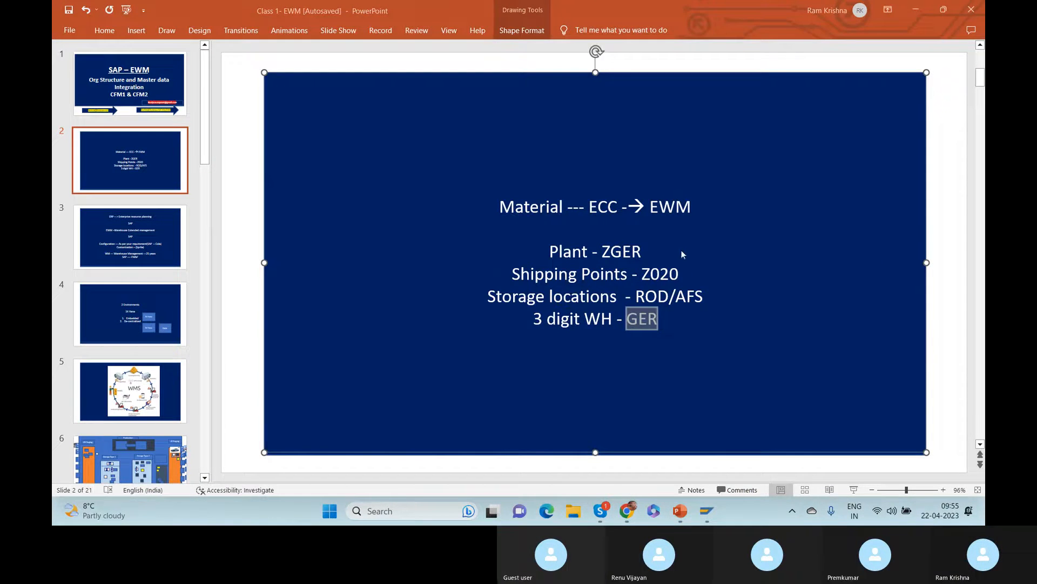
double_click(666, 320)
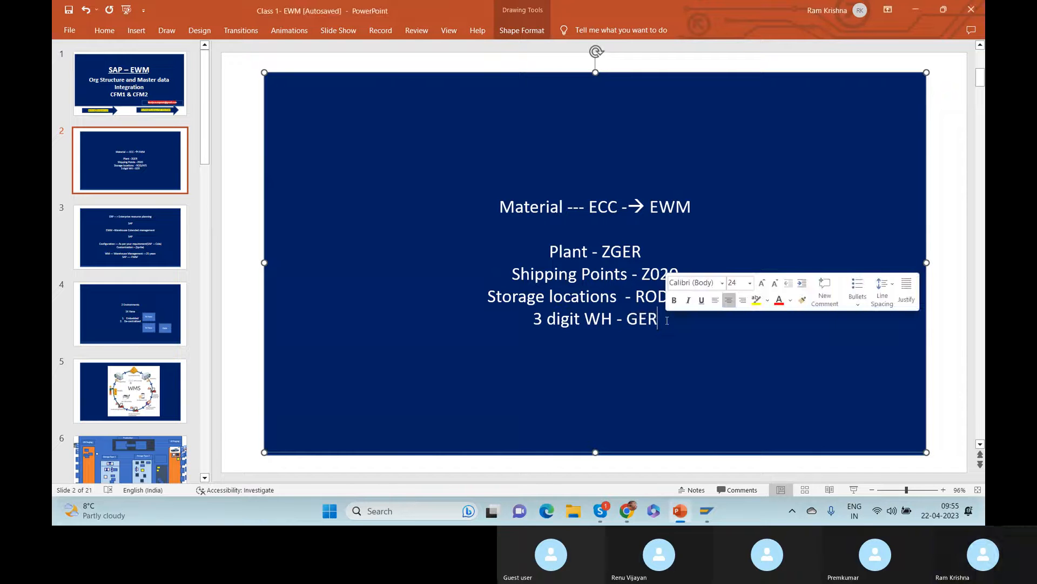
key("alt+Tab")
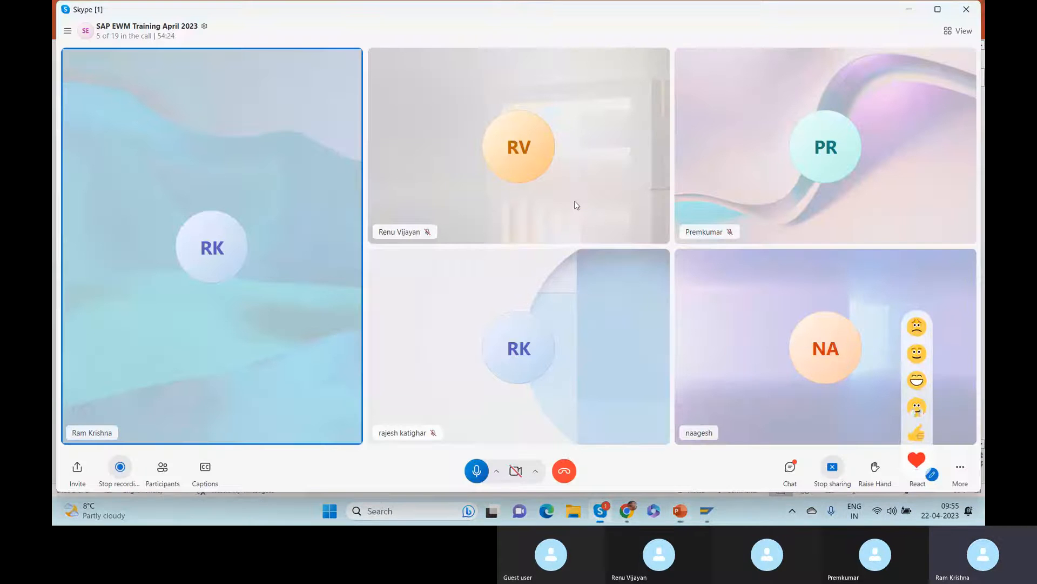
key("alt+Tab")
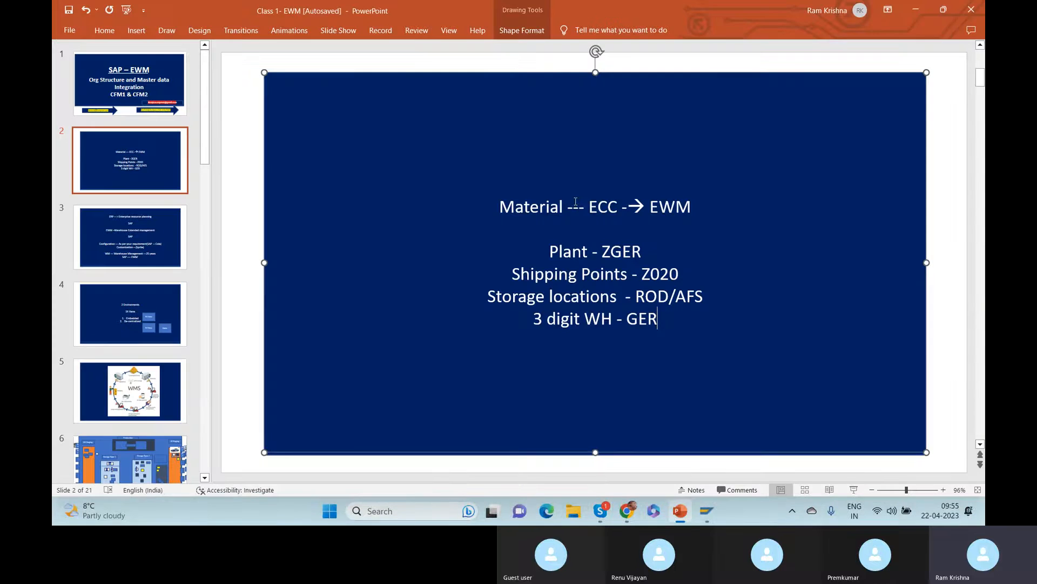
left_click(896, 91)
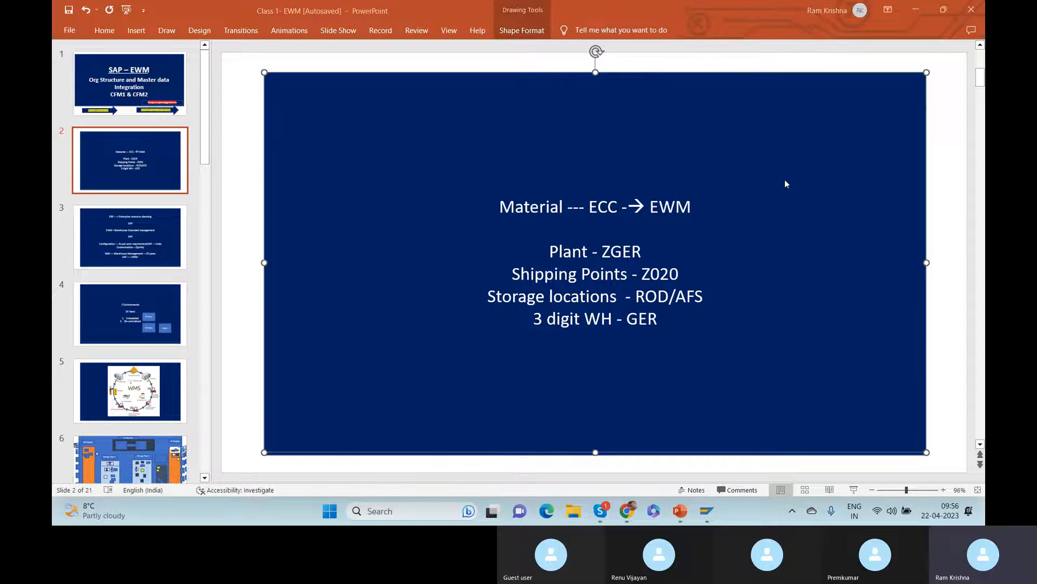
key("alt+Tab")
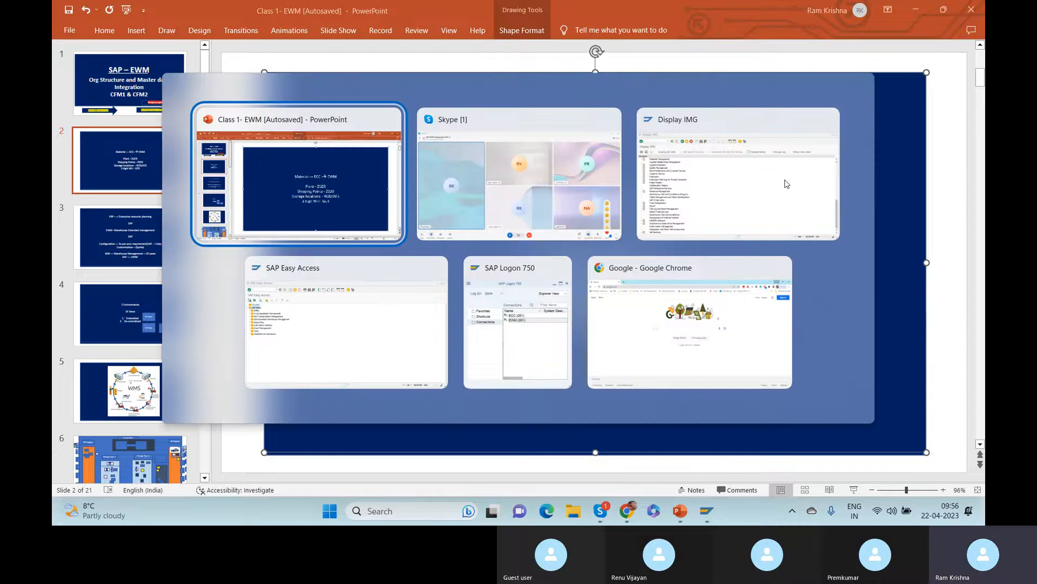
key("alt+Tab")
key("alt+Tab")
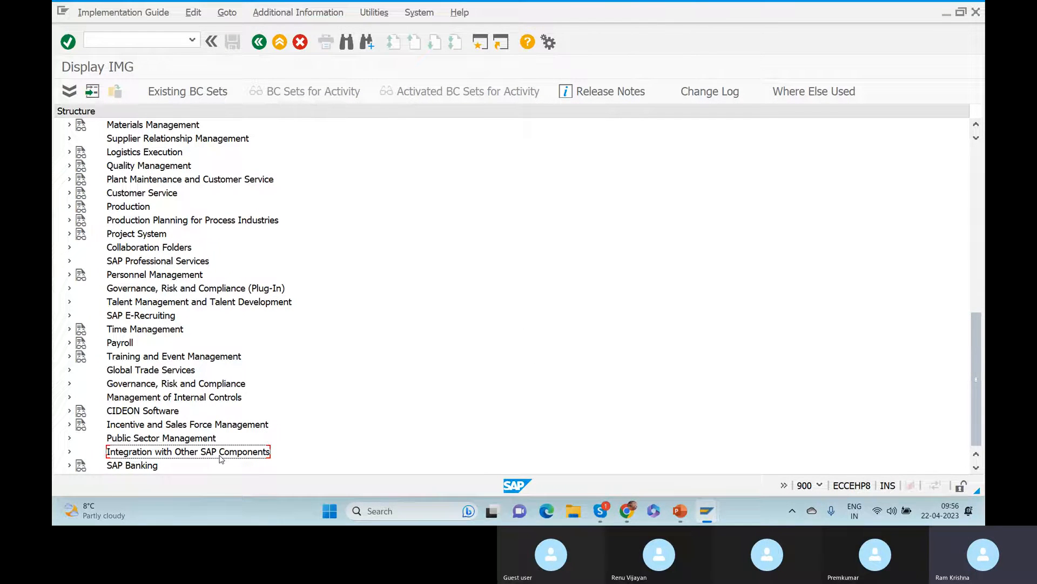
Expand Integration with Other SAP Components > Extended Warehouse Management and review the system landscape basic settings.
left_click(69, 452)
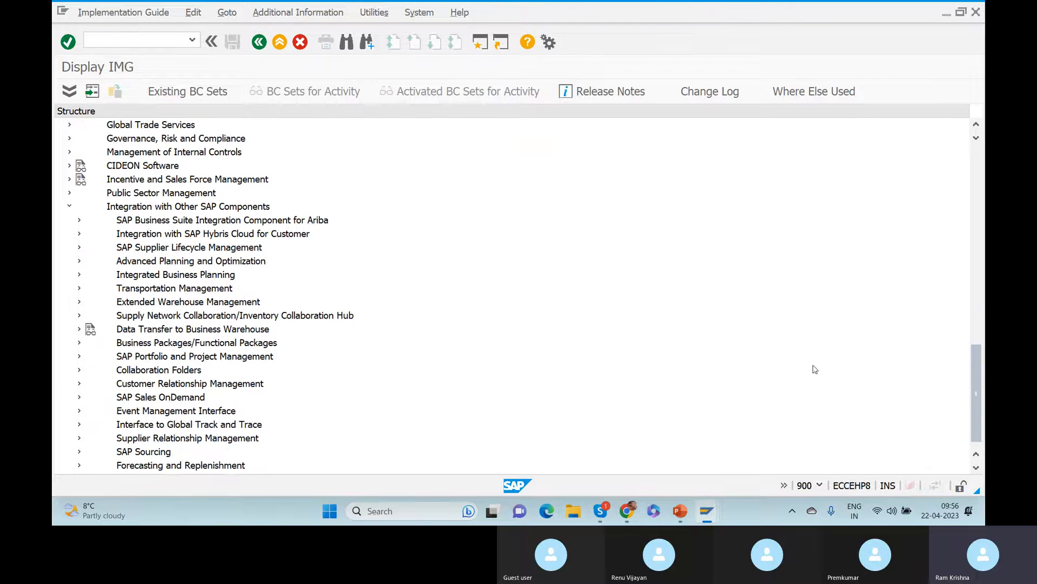
left_click_drag(985, 376, 985, 381)
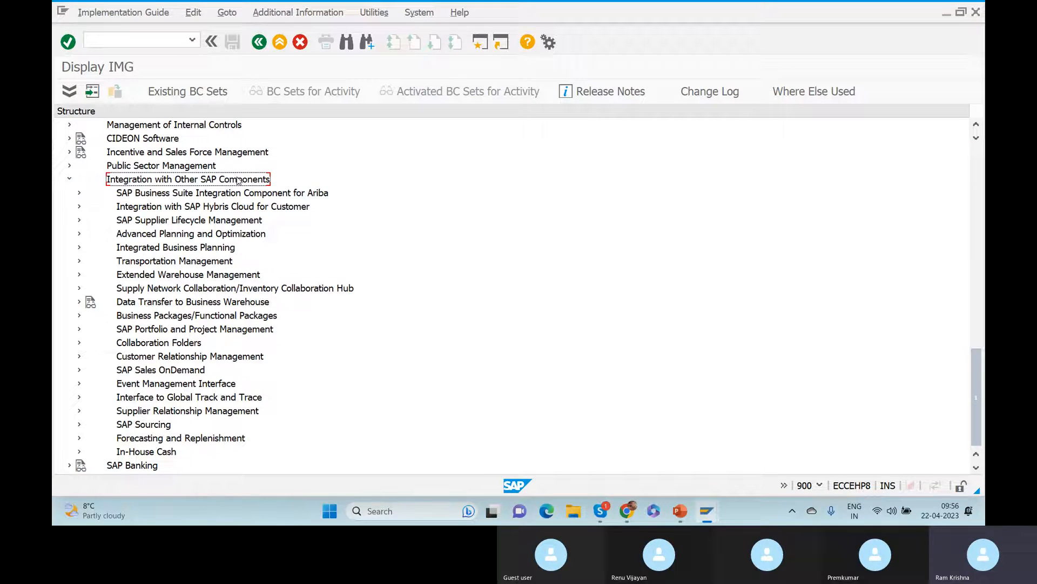
left_click(79, 276)
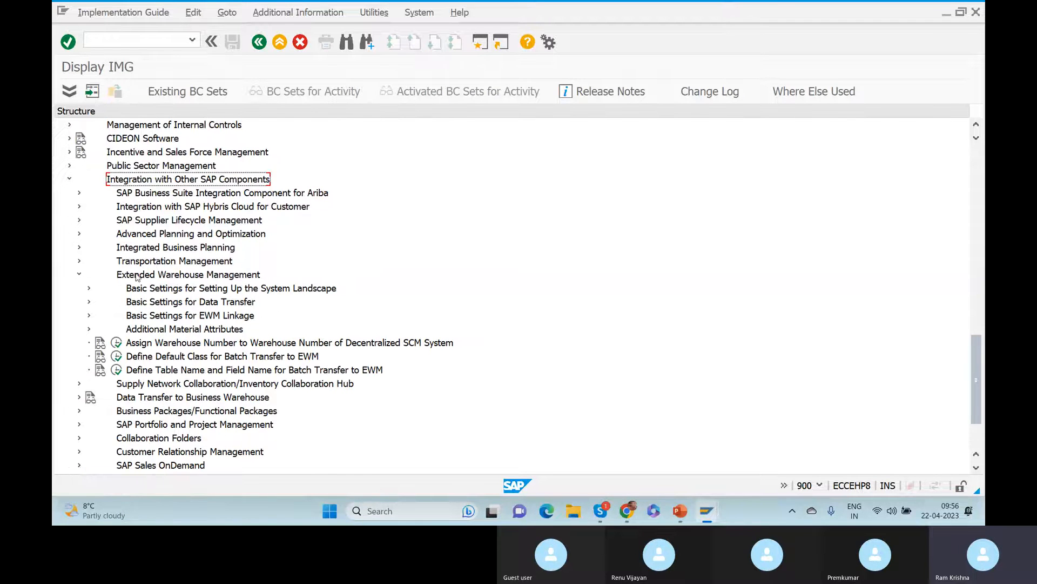
left_click(206, 275)
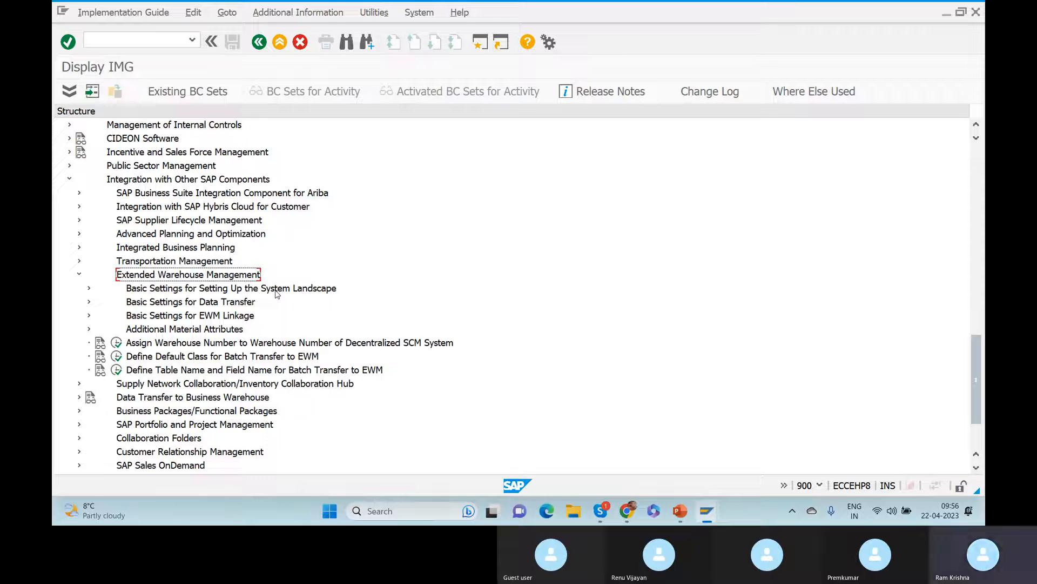
left_click(170, 290)
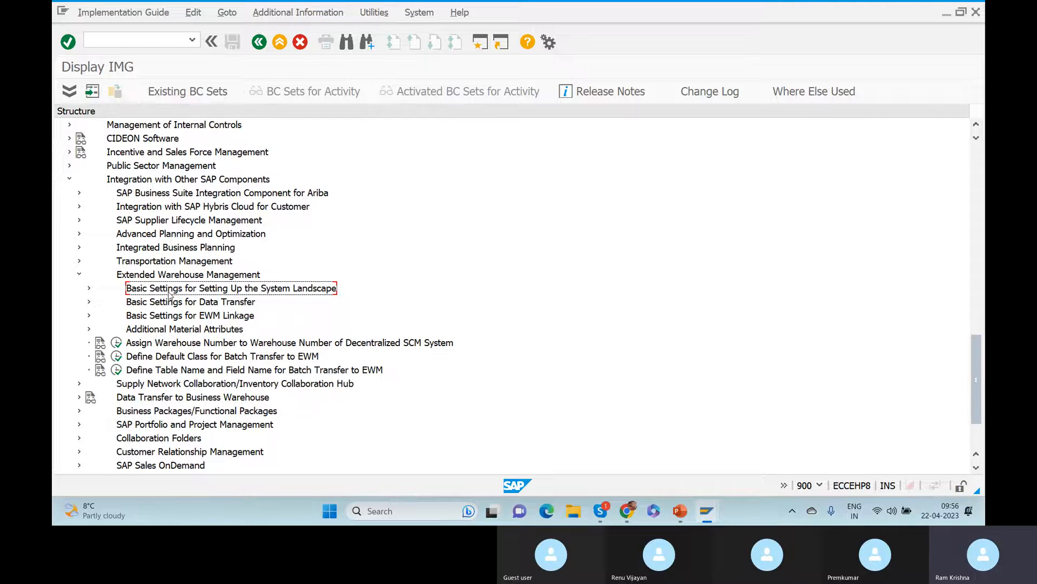
left_click(89, 289)
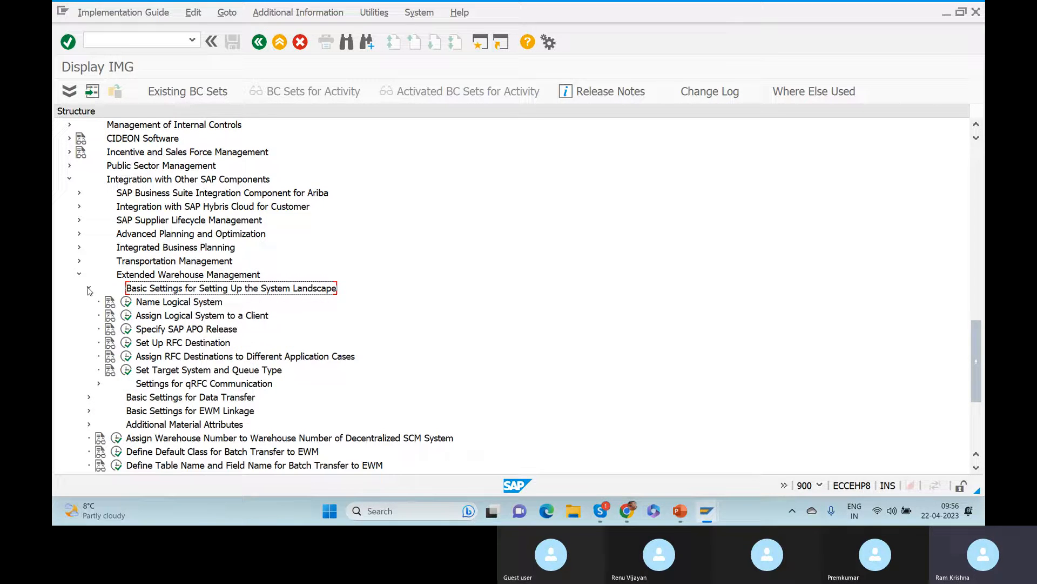
left_click(182, 303)
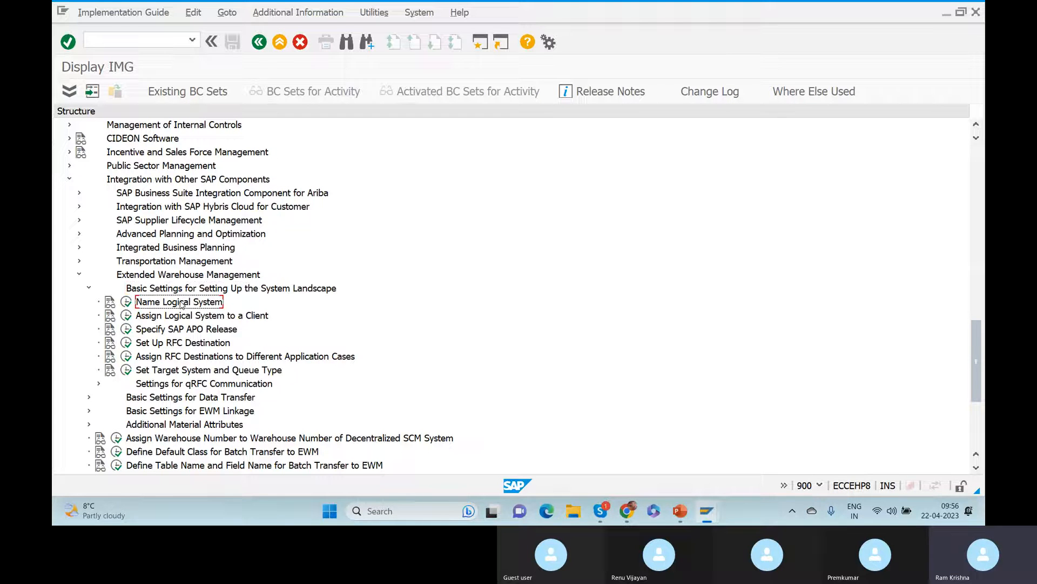
left_click(197, 317)
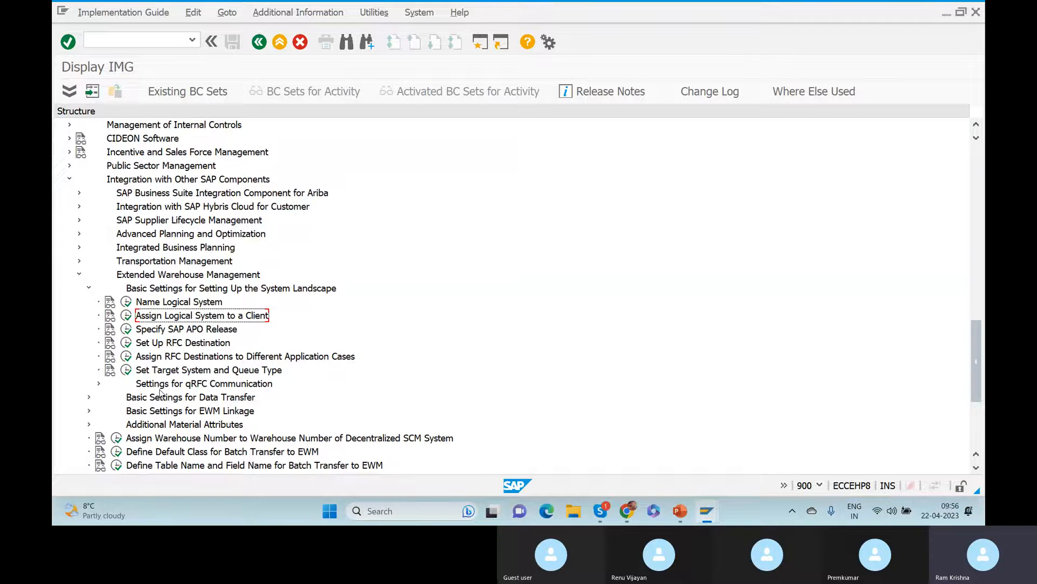
left_click(166, 346)
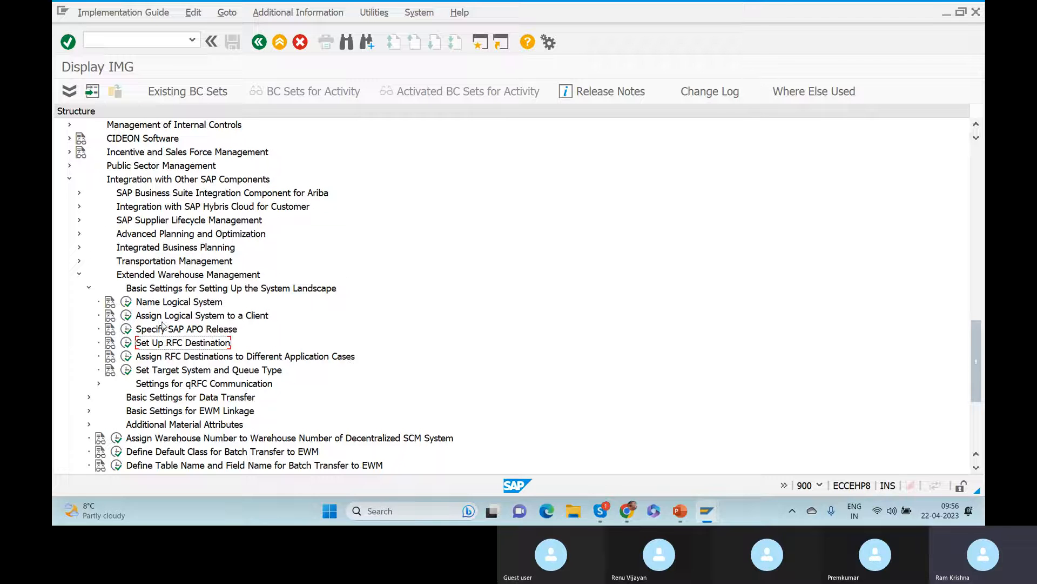
left_click(89, 287)
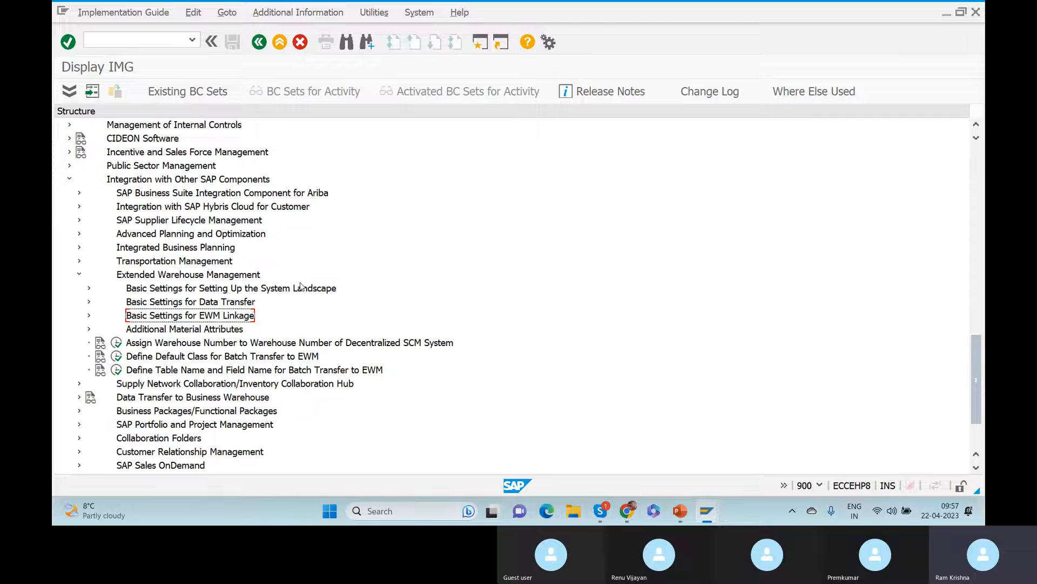
Expand Basic Settings for EWM Linkage and execute Configure SAP EWM-Specific Parameters.
left_click(189, 307)
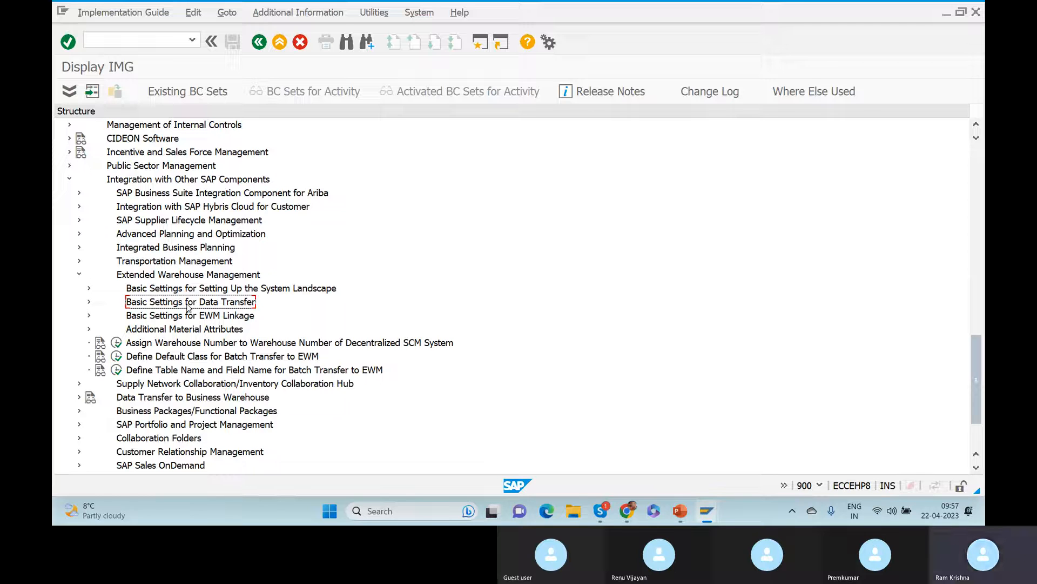
left_click(160, 317)
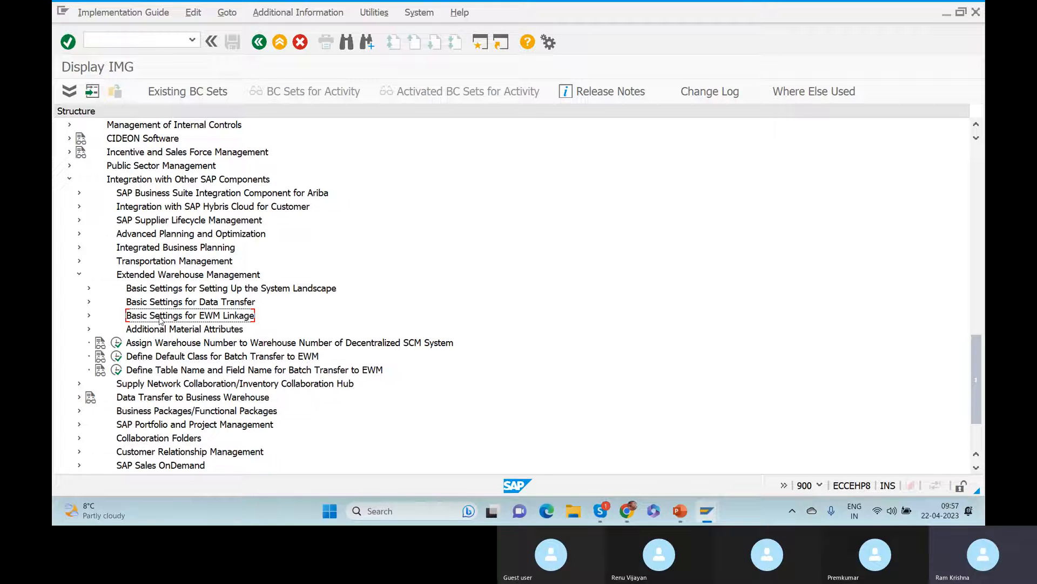
left_click(89, 316)
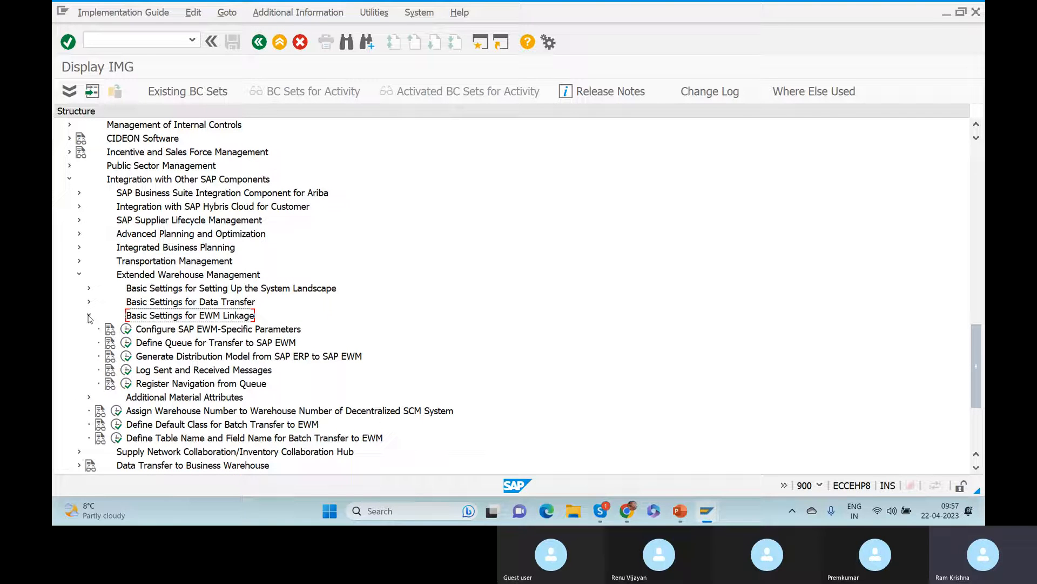
left_click(180, 331)
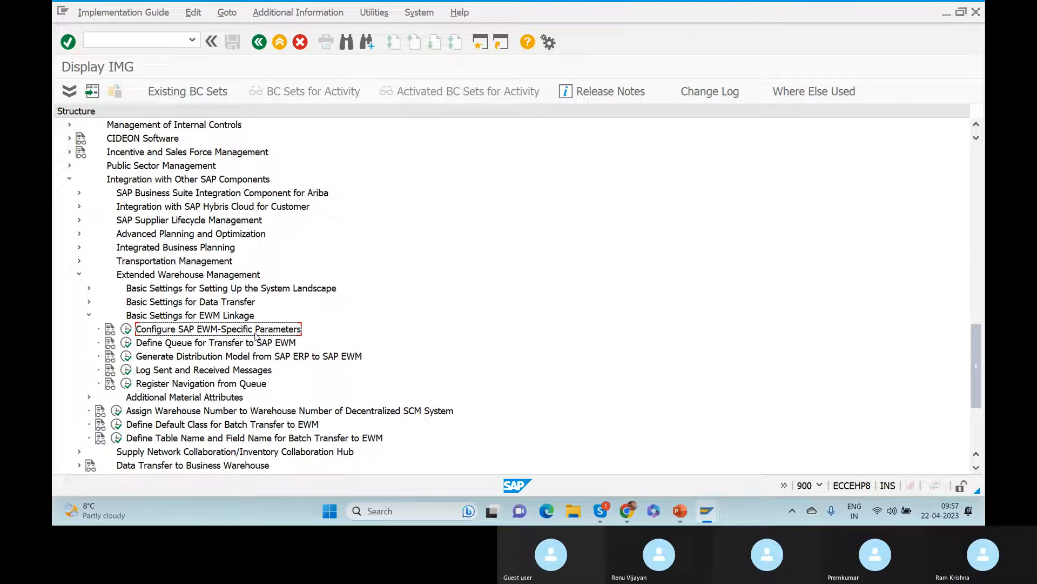
left_click(126, 330)
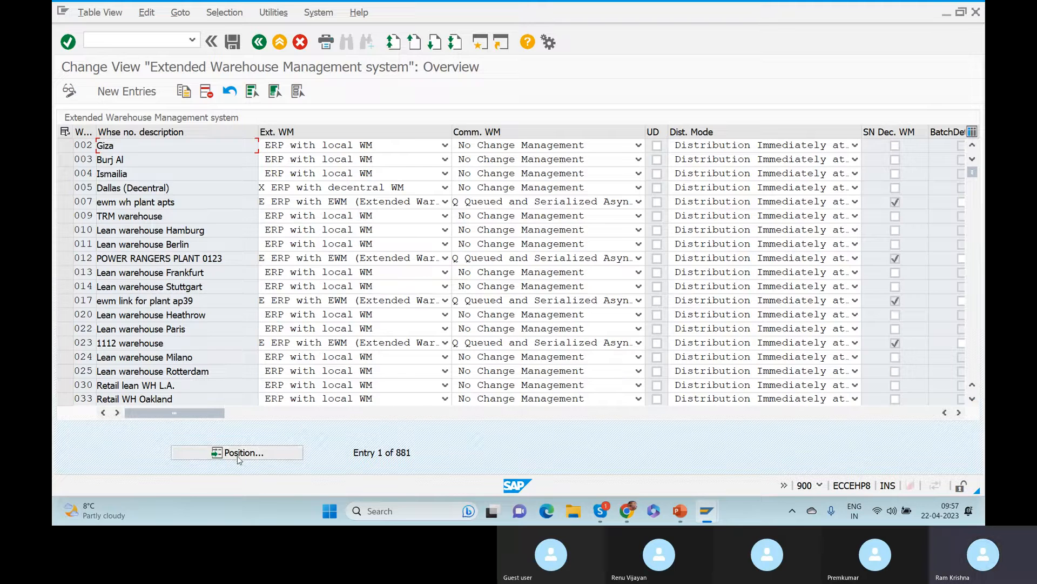
Look up warehouse GER in the EWM parameters table, then return to the first entry.
left_click(237, 456)
type("GER")
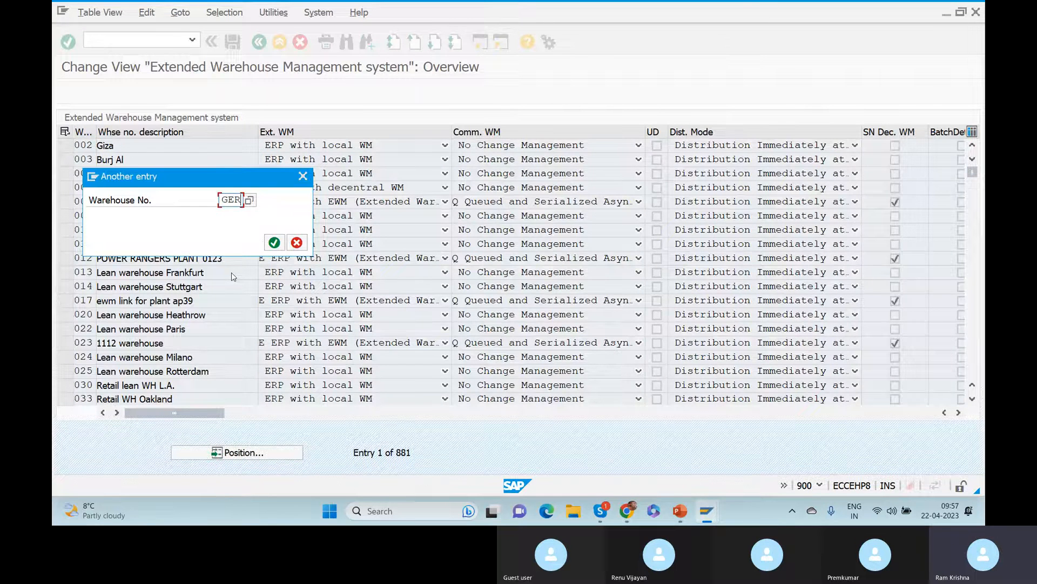
key("Return")
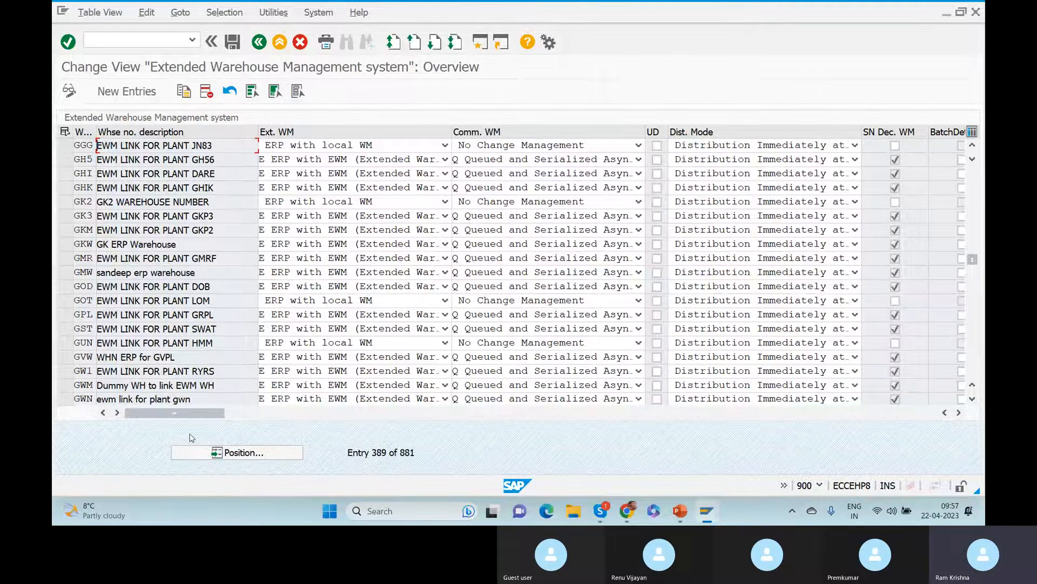
left_click(242, 455)
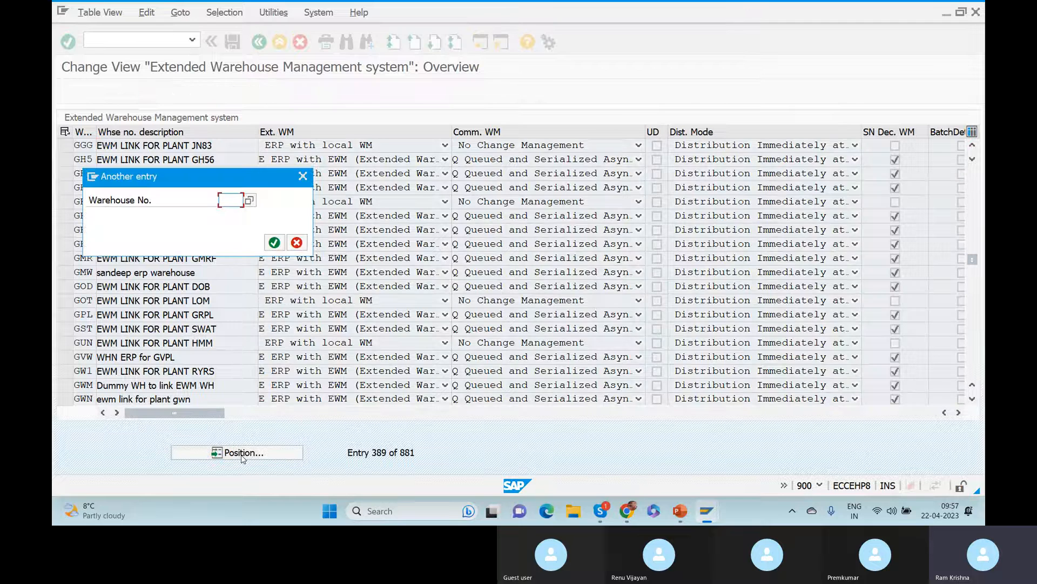
key("Return")
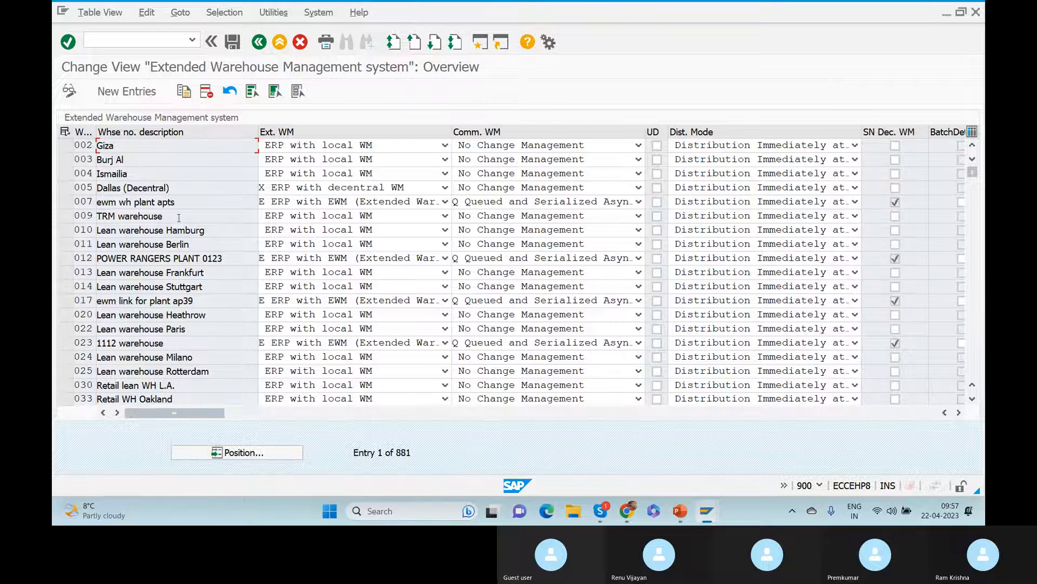
Copy warehouse entry 007 as the new warehouse key GER.
left_click(65, 202)
left_click(183, 90)
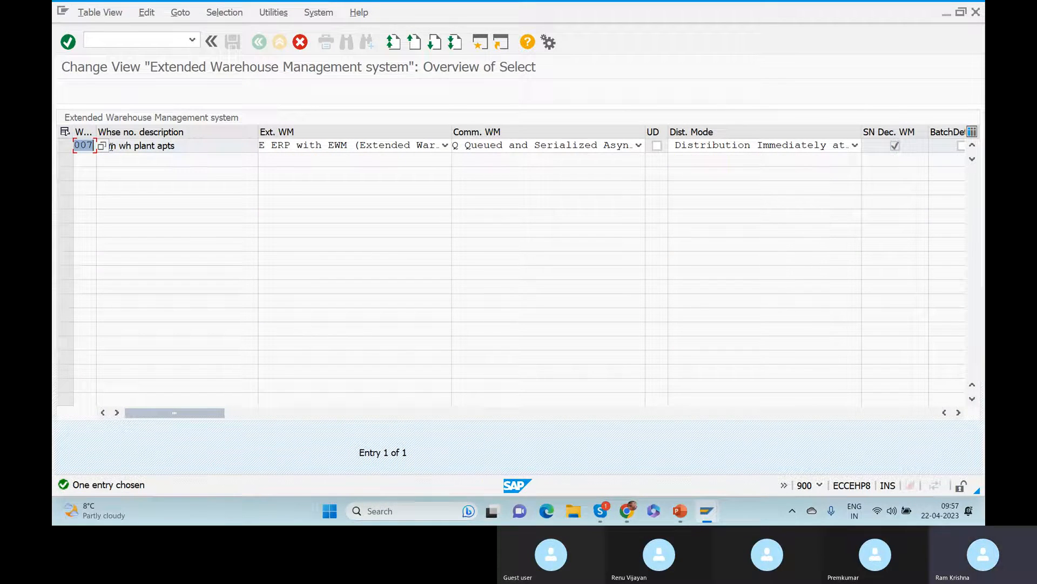
type("GER")
key("Return")
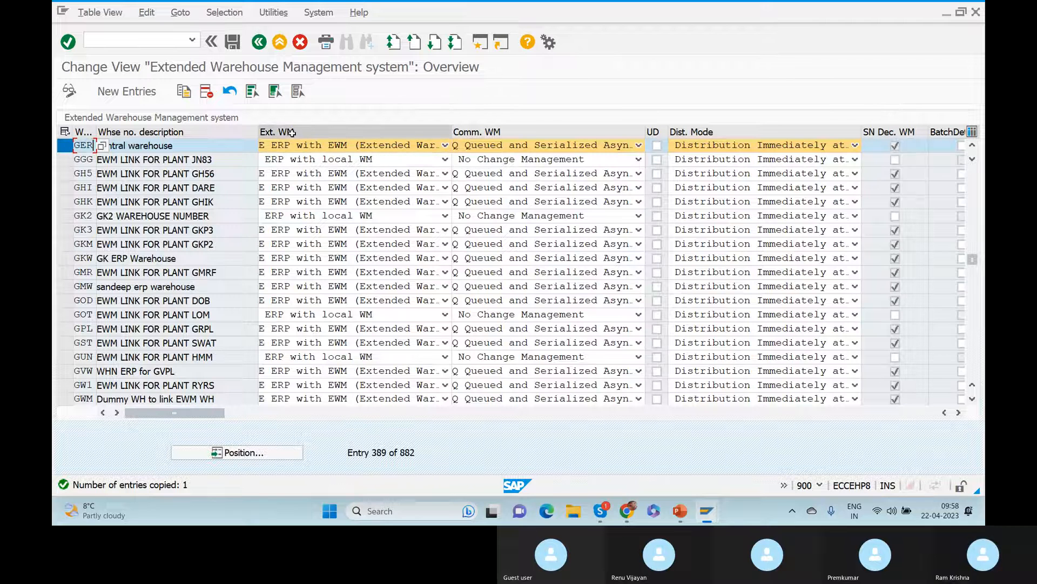
left_click(445, 144)
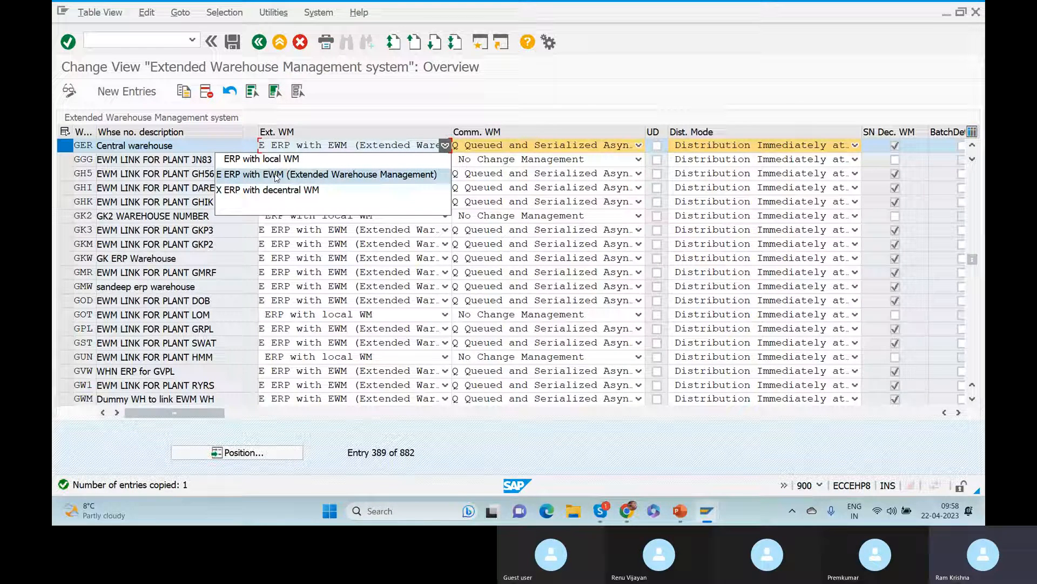
left_click(241, 179)
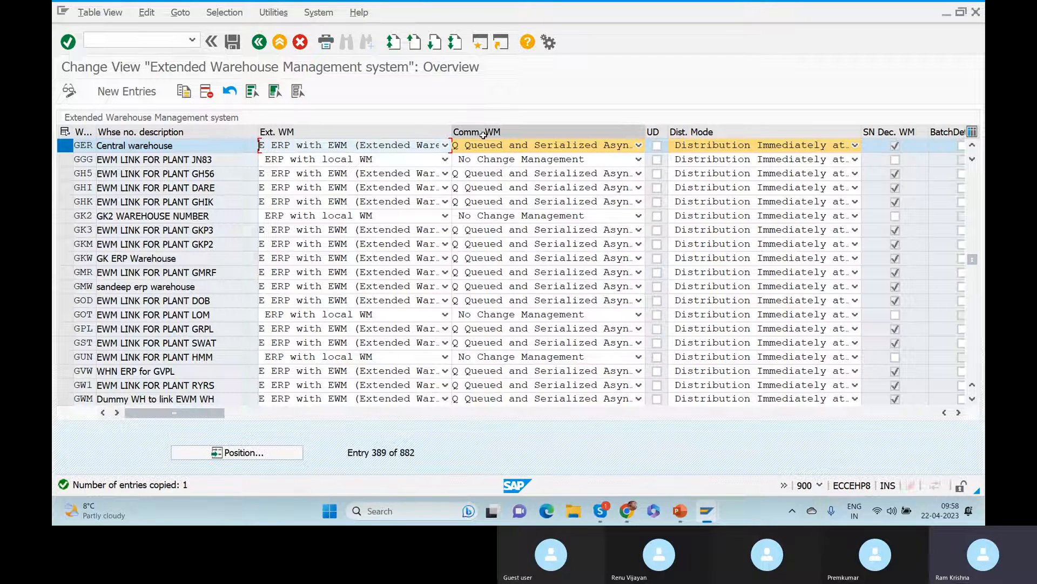
left_click(638, 146)
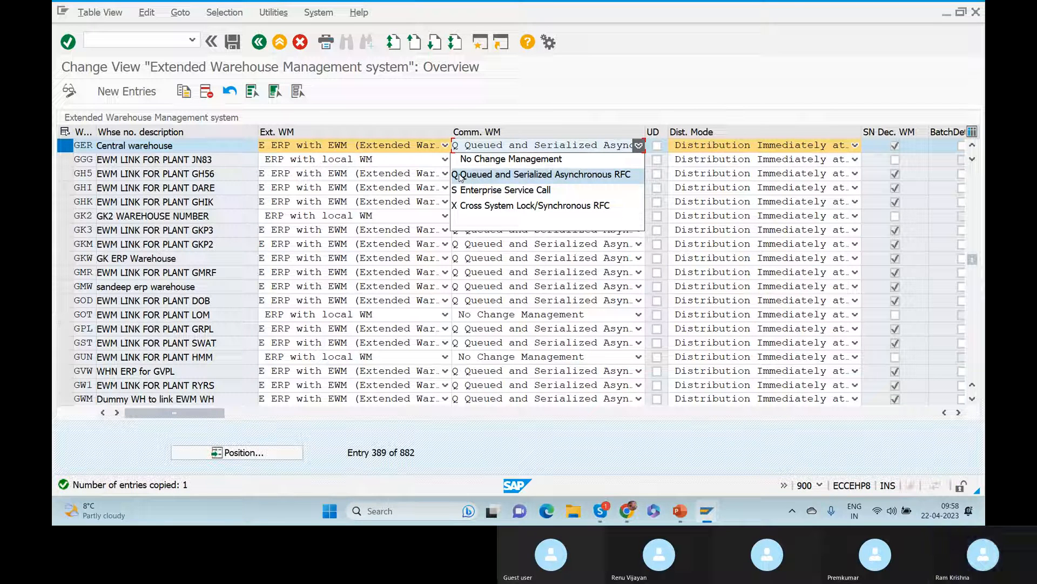
left_click(546, 180)
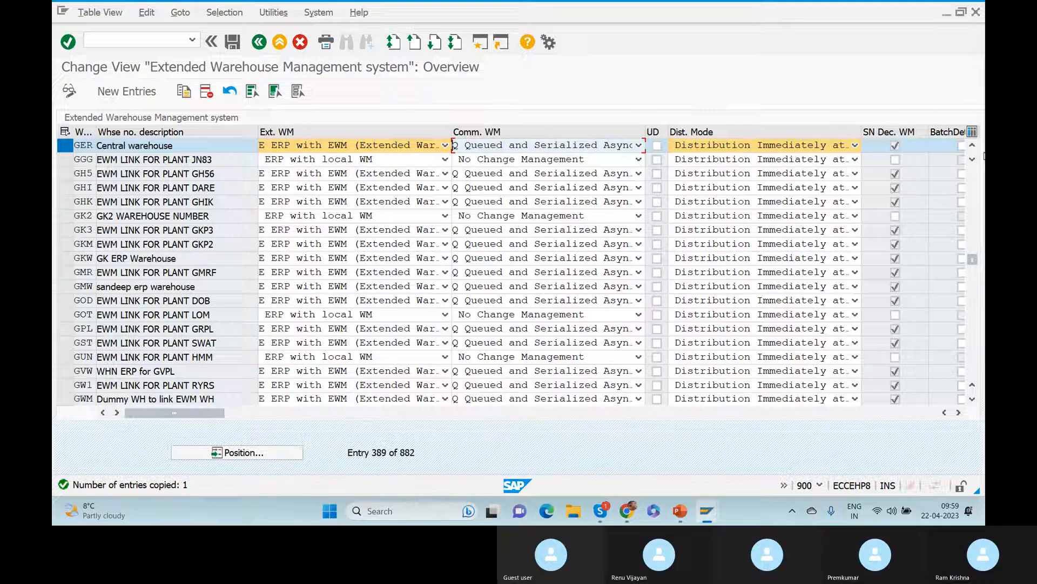
Save the GER warehouse entry to a customizing request and go back to the IMG tree.
left_click(233, 43)
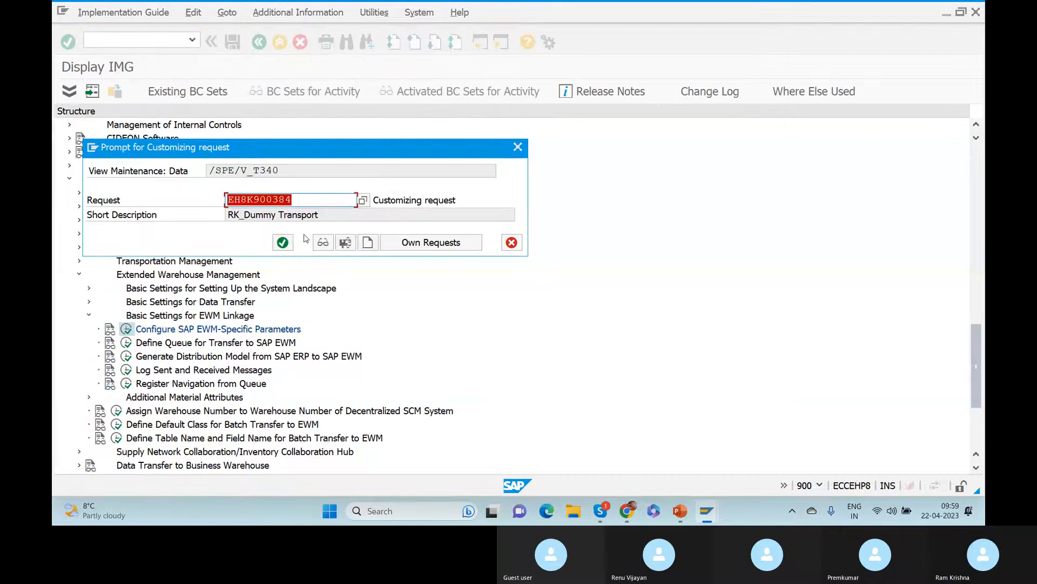
left_click(284, 243)
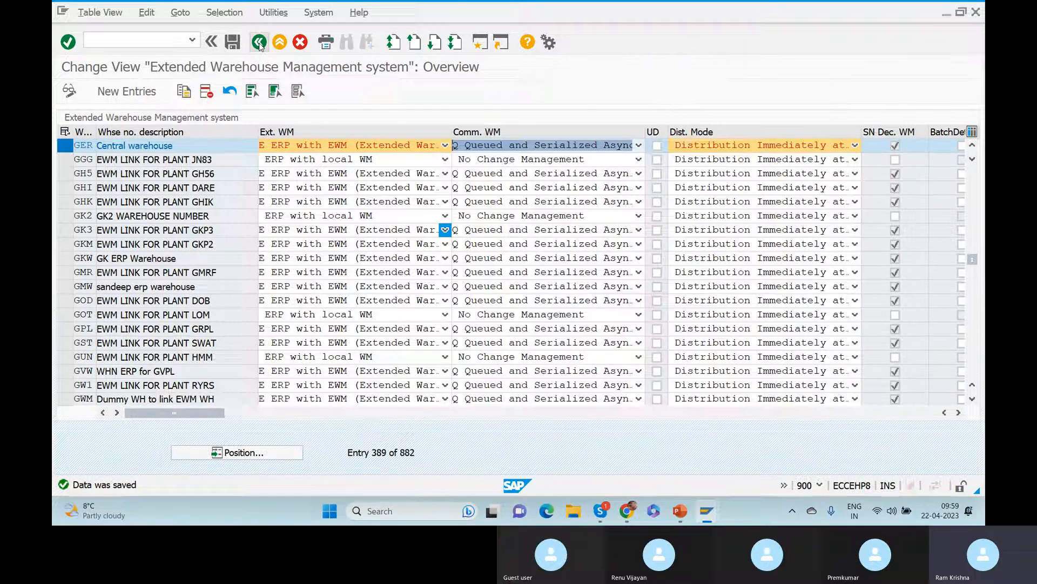
key("alt+Tab")
key("alt+Tab")
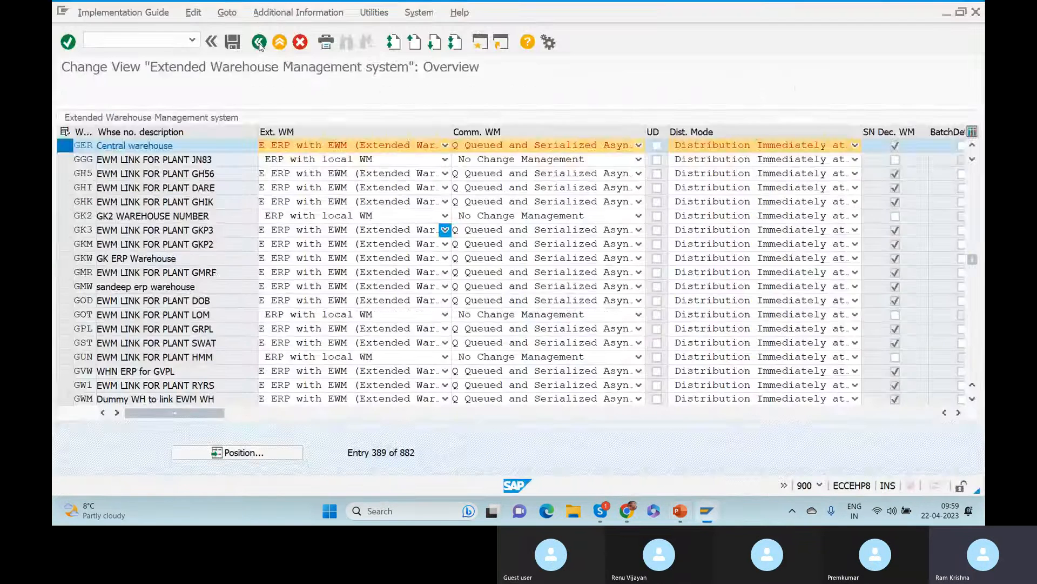
left_click(259, 43)
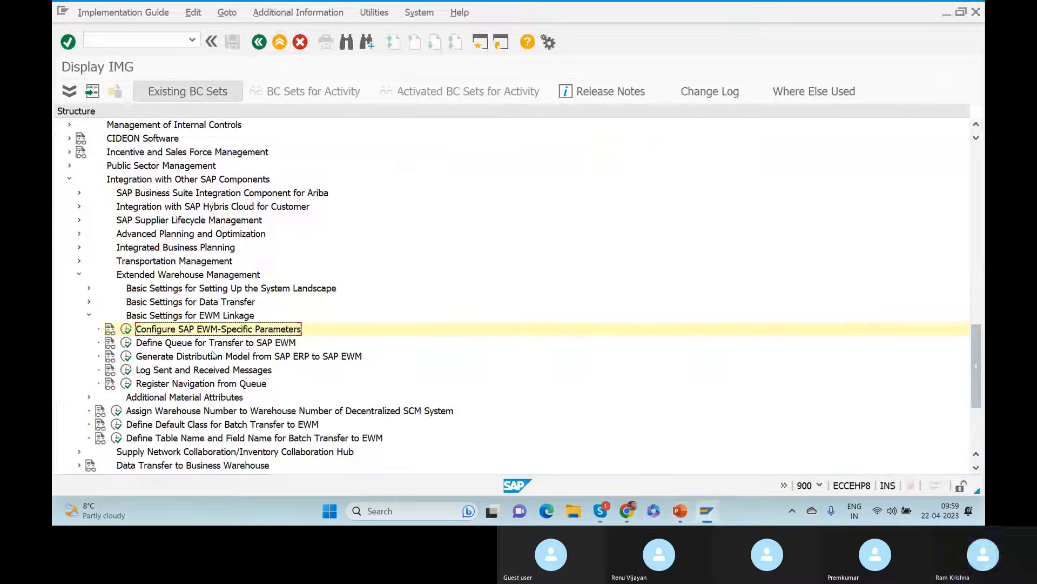
Expand Logistics Execution > Shipping > Basic Shipping Functions and run Assign Goods Receiving Points for Inbound Deliveries.
left_click(70, 179)
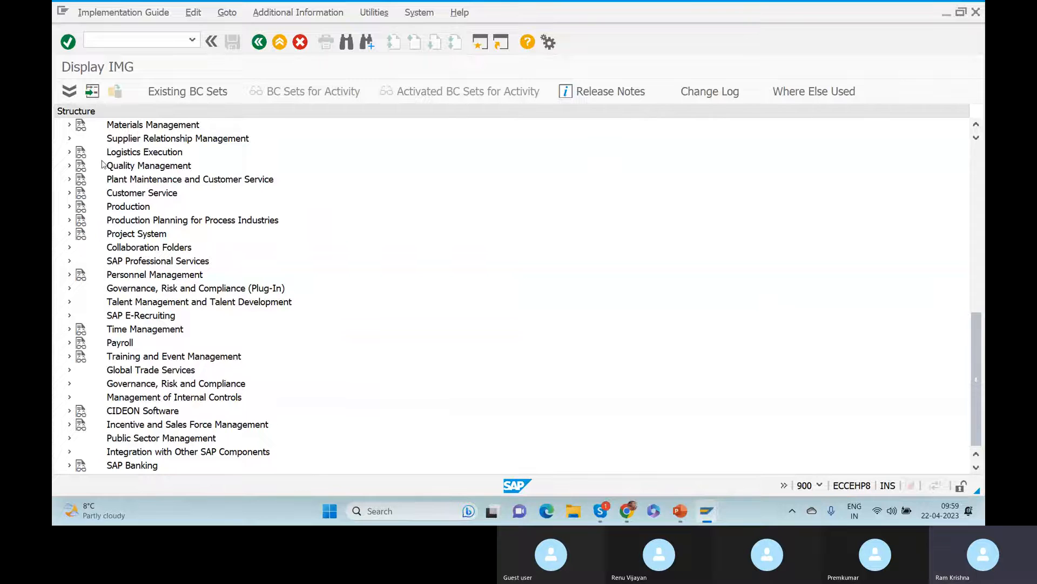
left_click(69, 153)
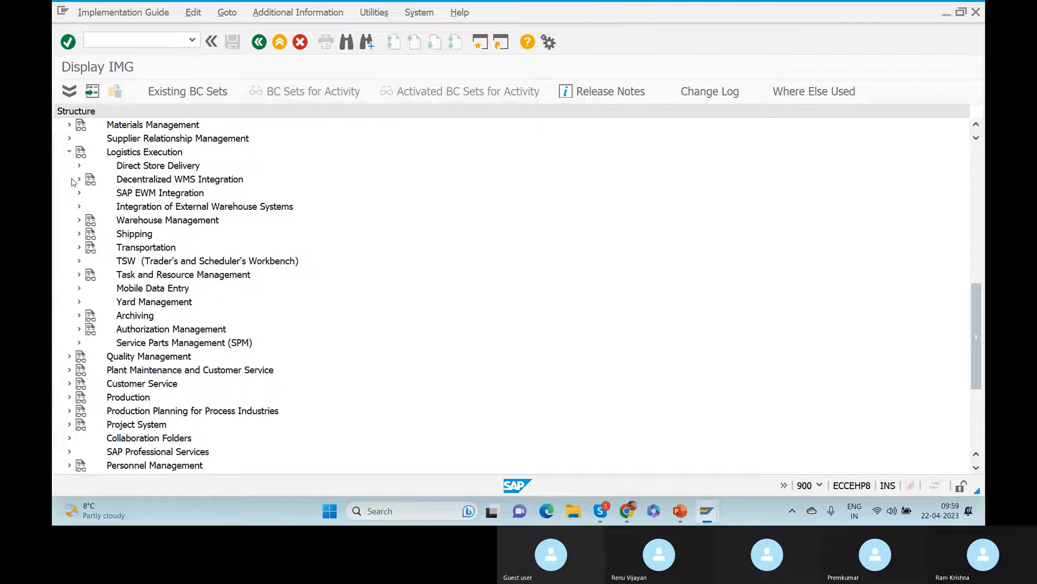
left_click(79, 234)
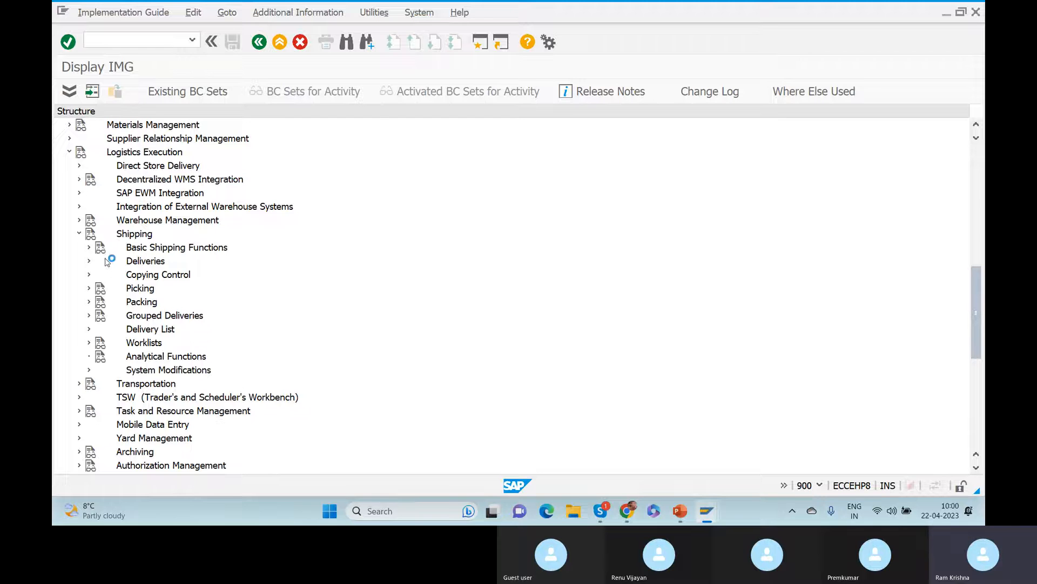
left_click(90, 248)
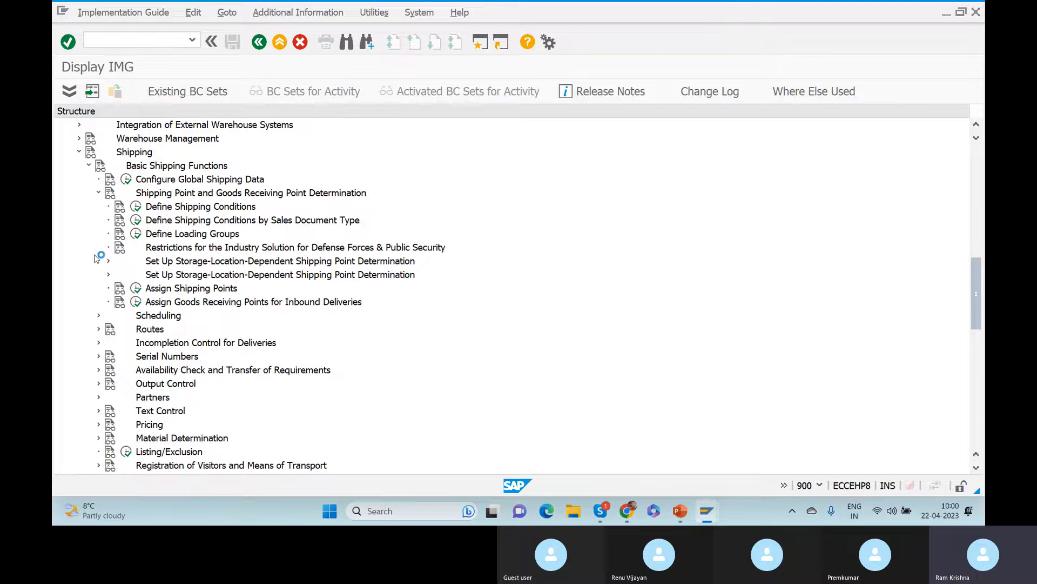
left_click(136, 303)
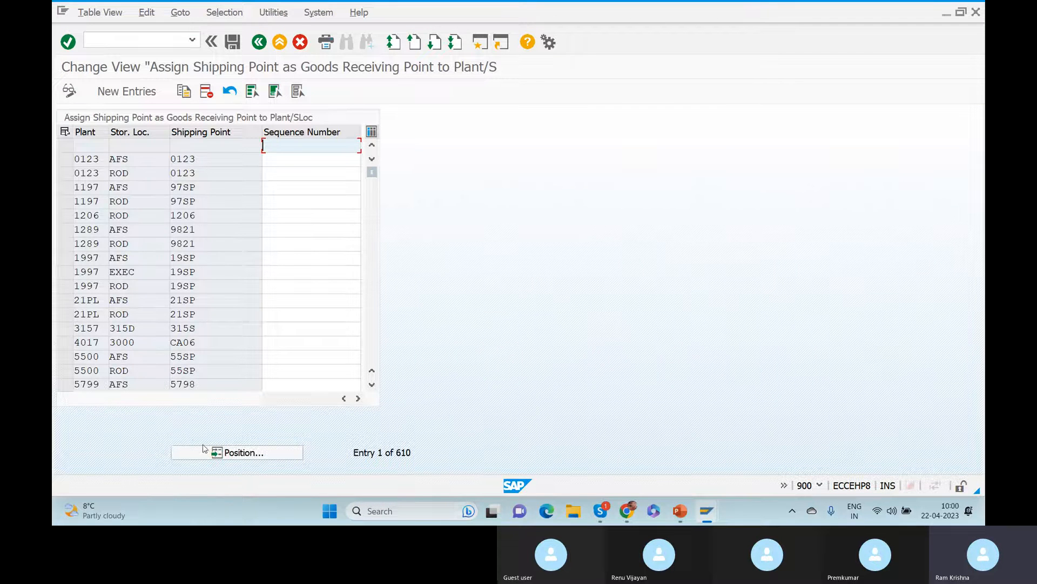
Position the goods receiving point table on plant 1000's entries.
left_click(235, 457)
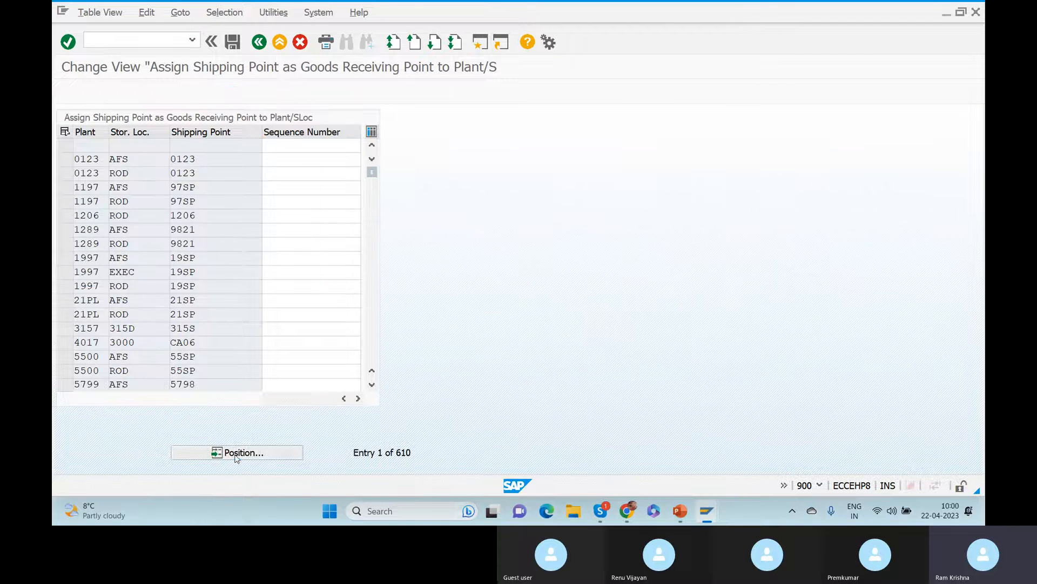
type("1000")
key("Return")
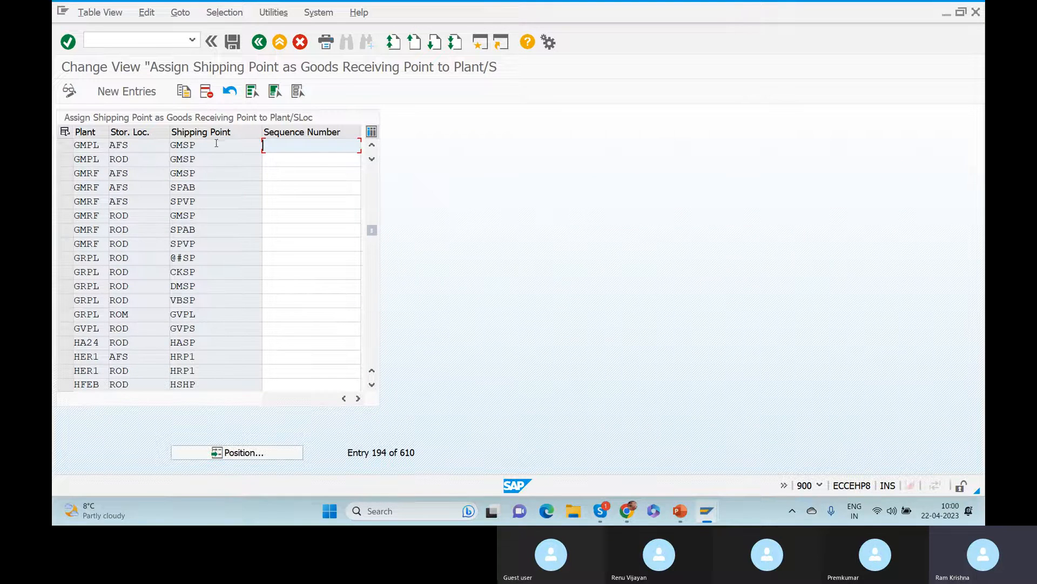
double_click(217, 144)
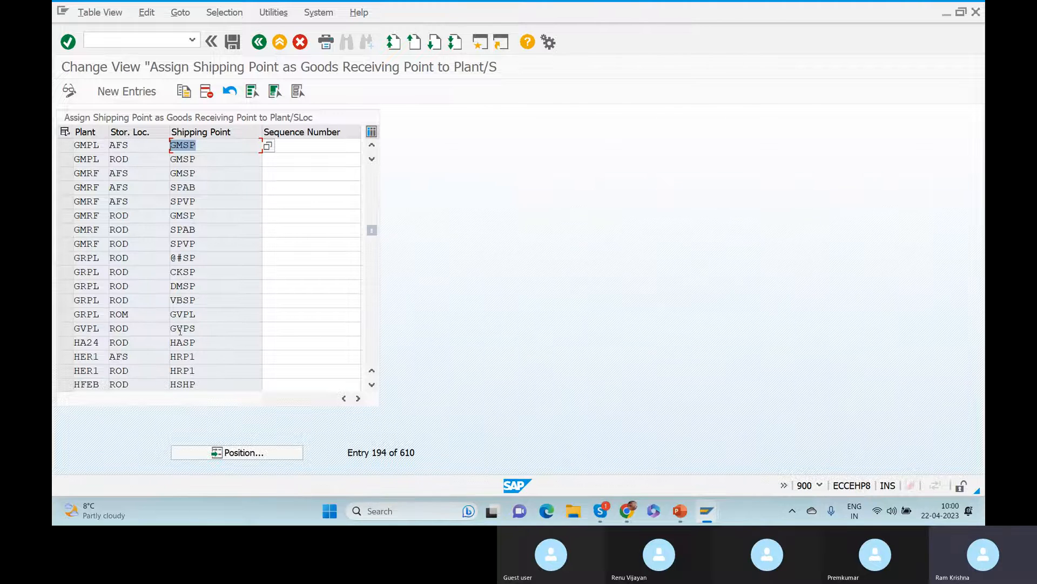
Jump to plant ZGER's rows, confirming AFS and ROD use Z020, then go back.
left_click(236, 456)
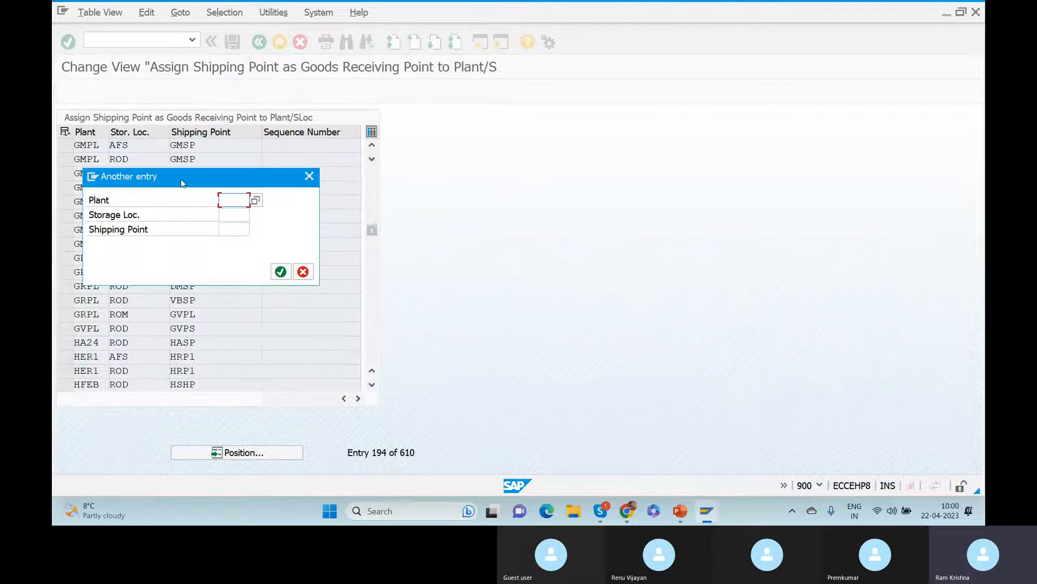
type("ZGER")
key("Return")
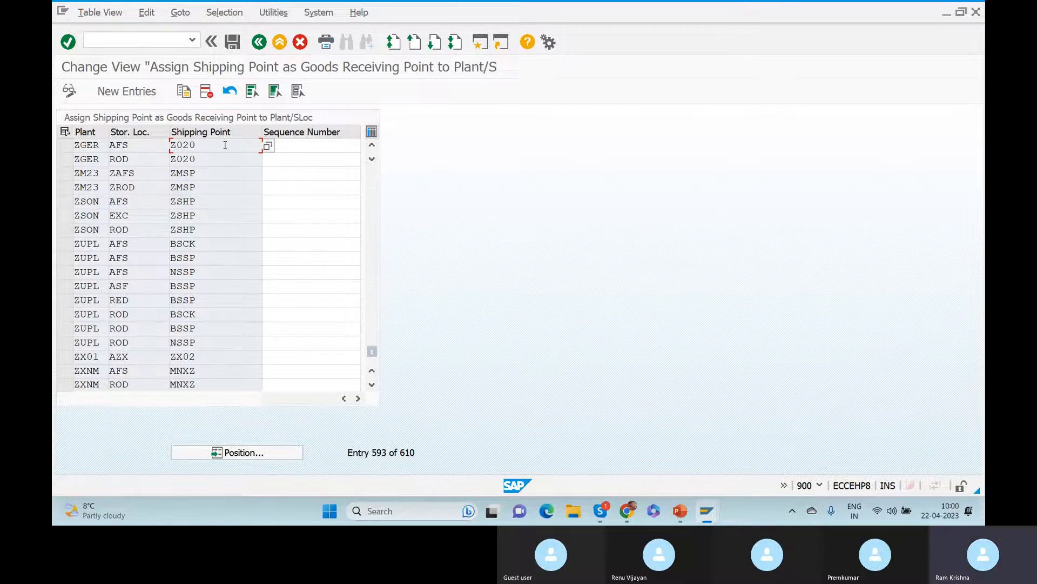
left_click(256, 47)
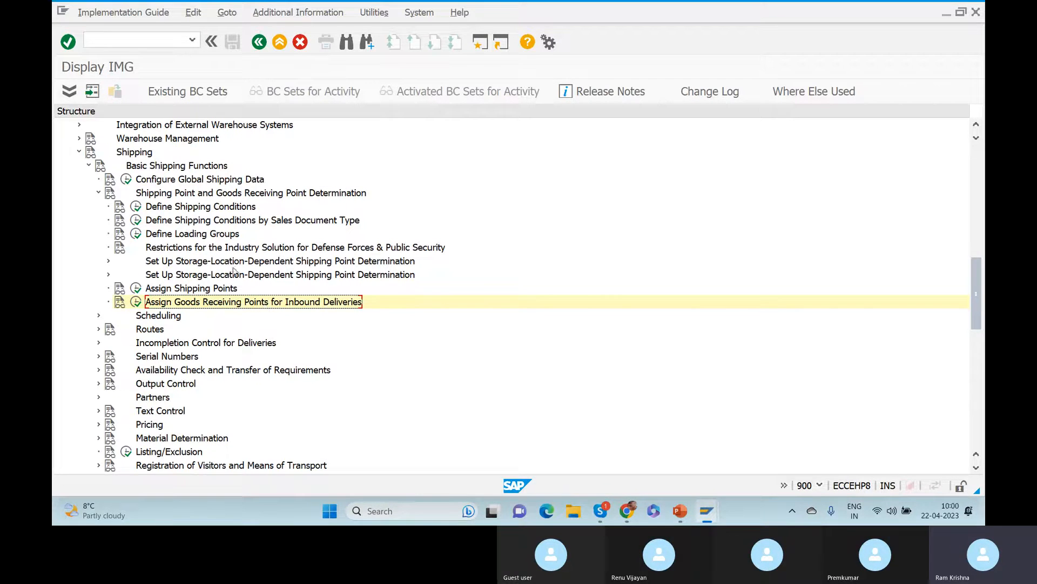
Browse the shipping point determination activities in the IMG tree.
left_click(219, 195)
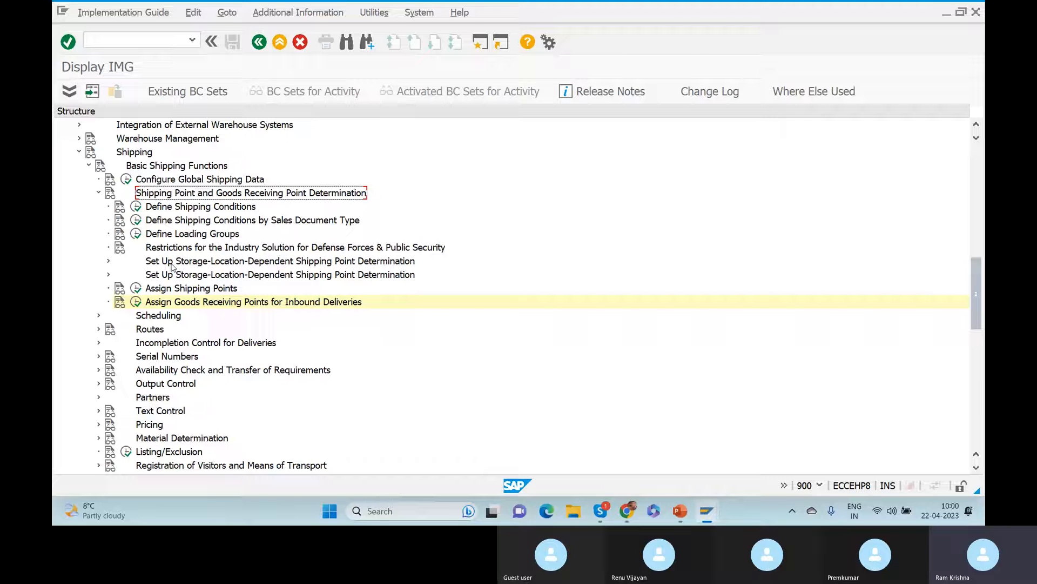
left_click(174, 277)
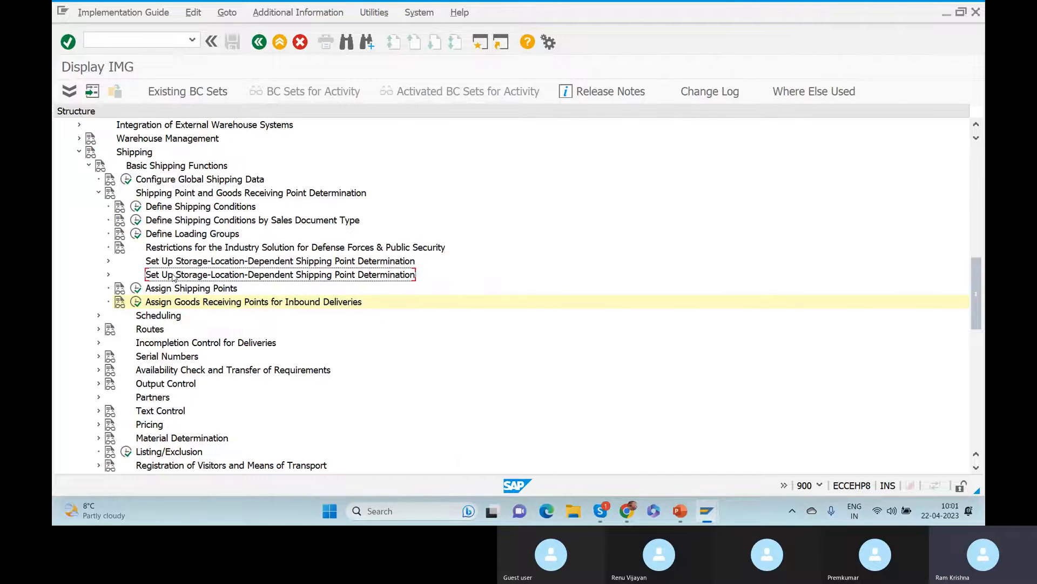
left_click(165, 261)
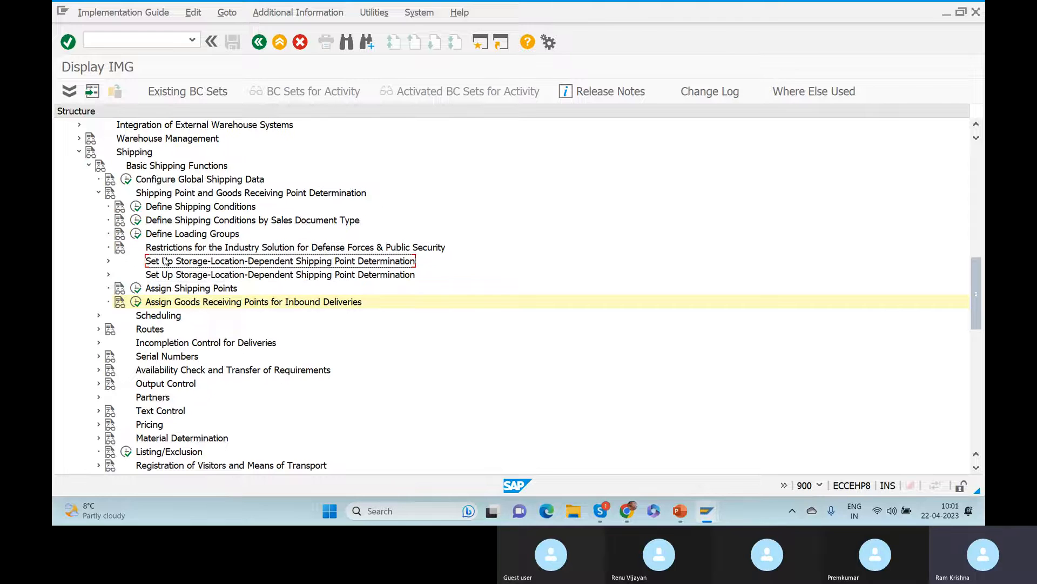
left_click(108, 276)
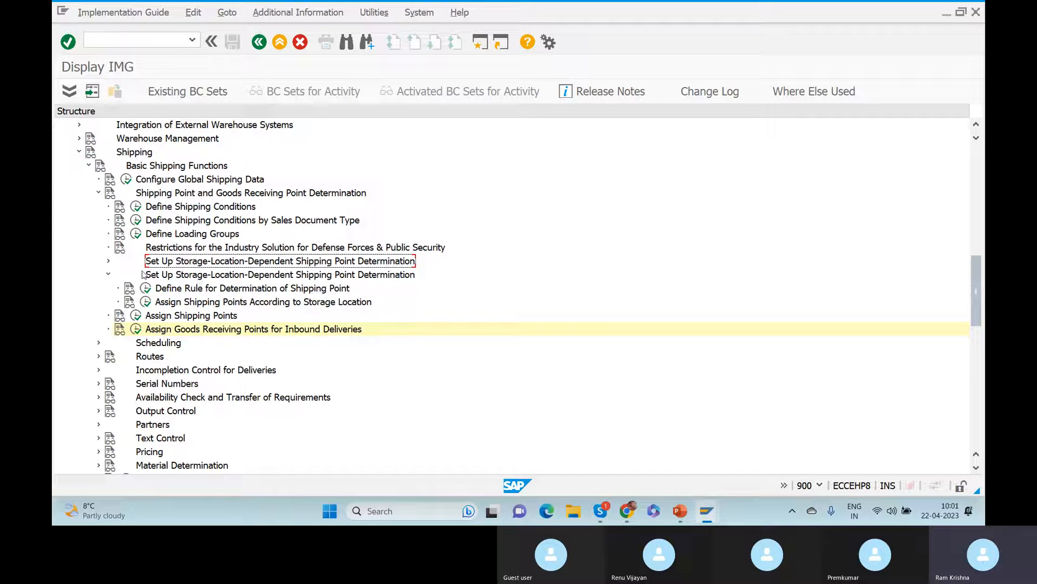
left_click(108, 275)
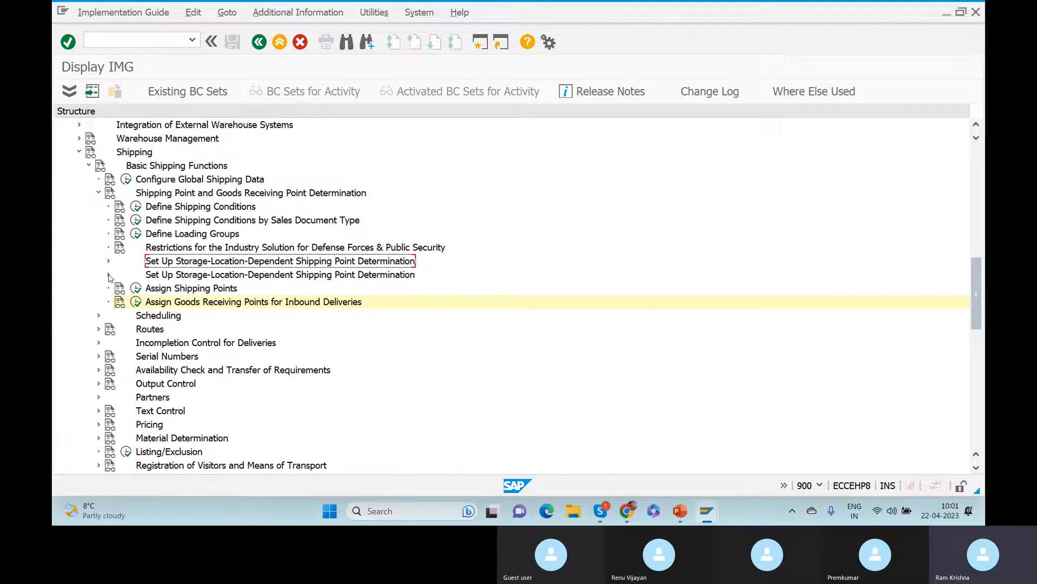
left_click(178, 209)
left_click(204, 223)
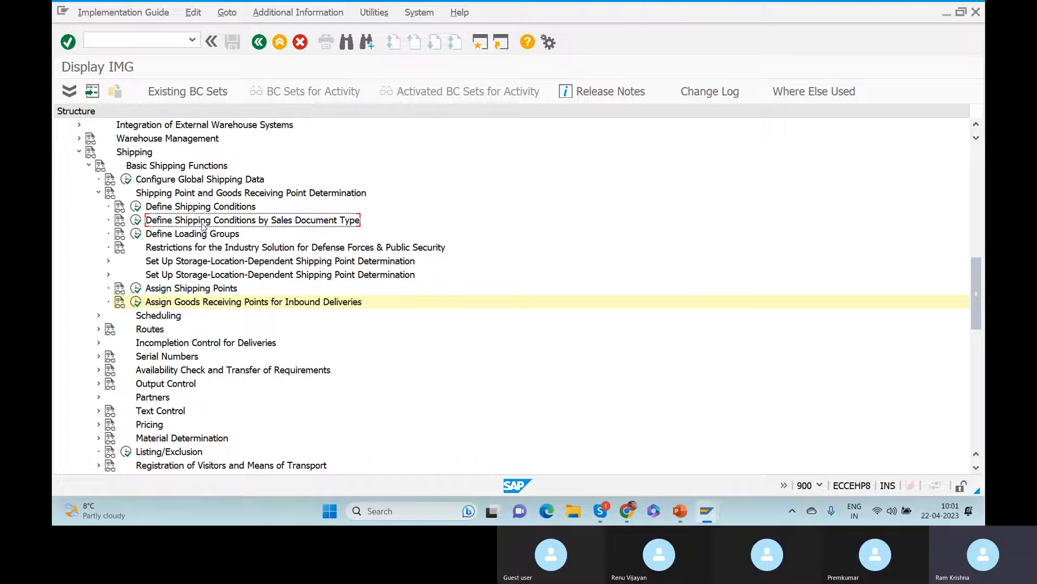
left_click(198, 235)
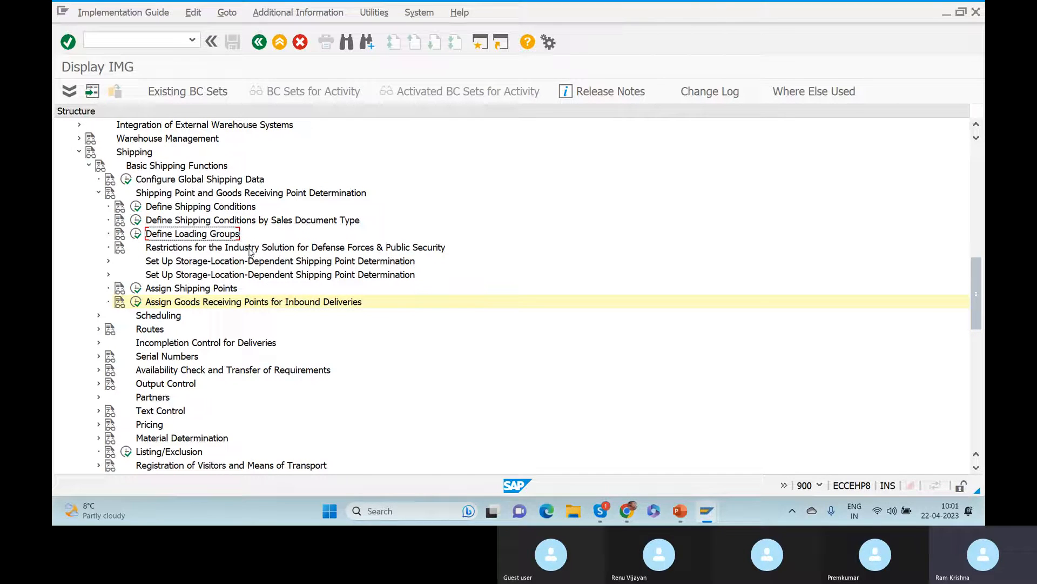
left_click(190, 292)
left_click(175, 304)
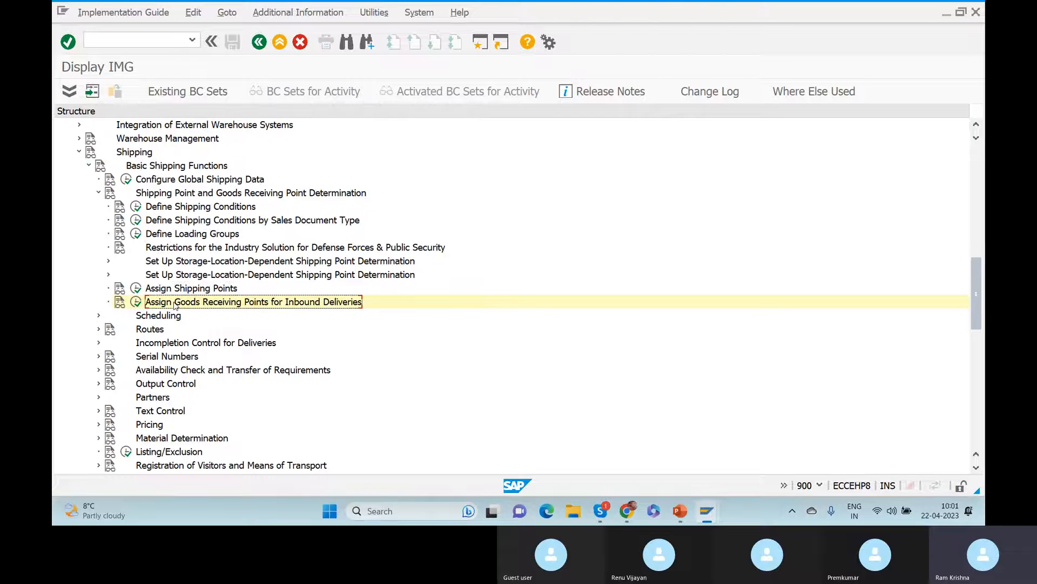
Expand storage-location-dependent determination and execute Assign Shipping Points According to Storage Location.
left_click(186, 277)
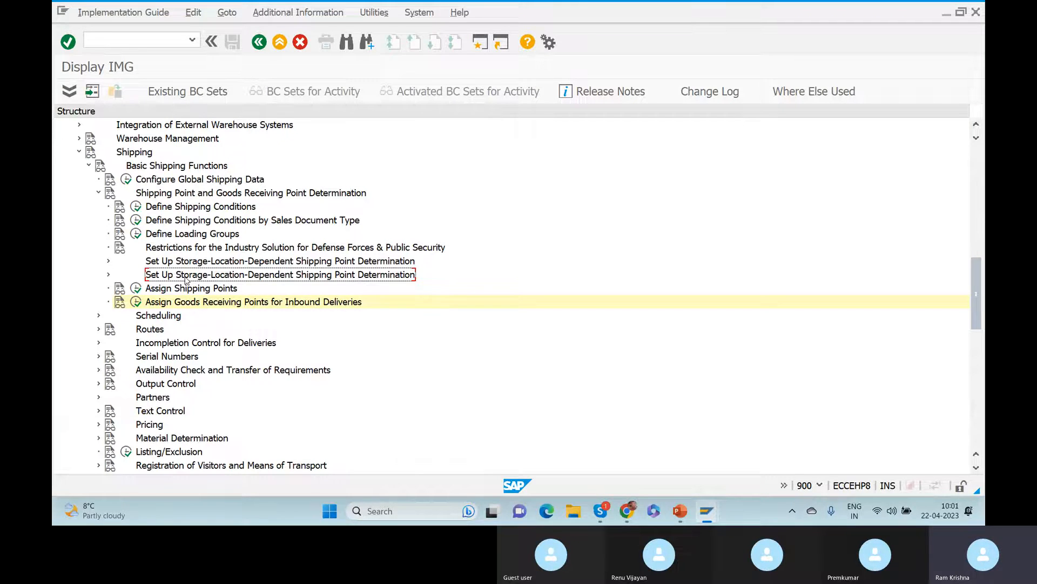
left_click(109, 274)
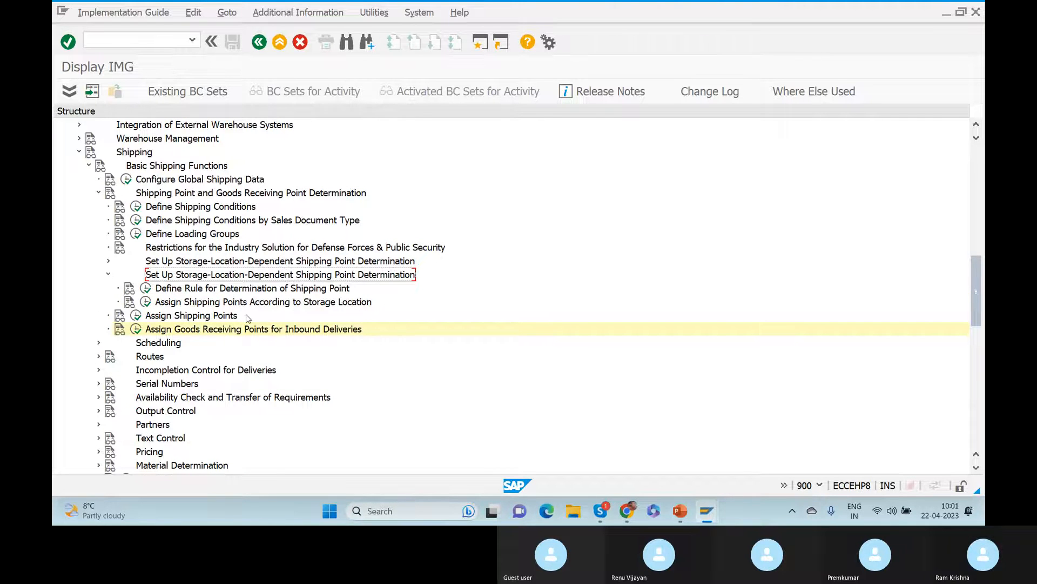
left_click(210, 303)
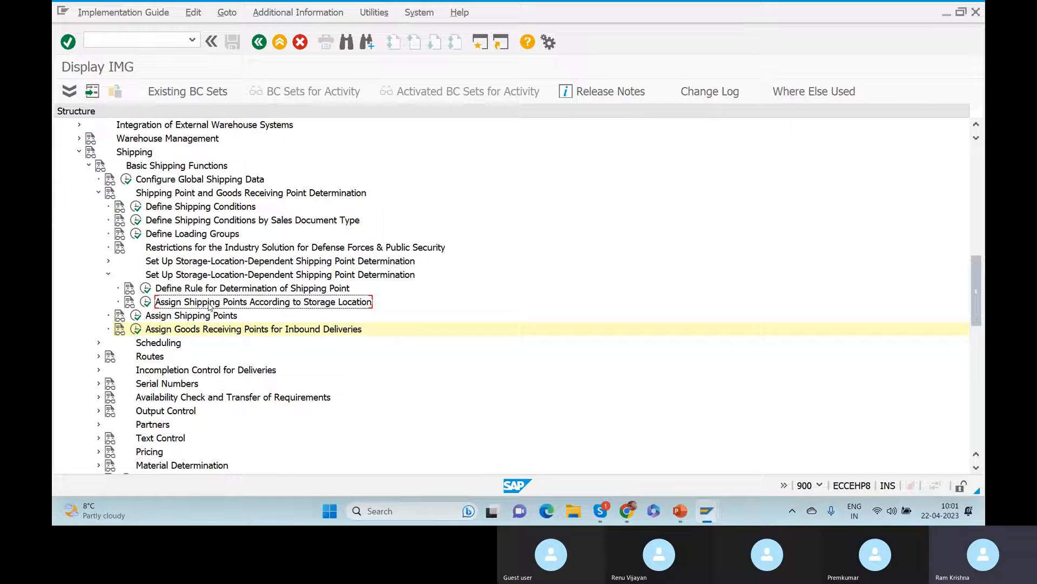
left_click(146, 303)
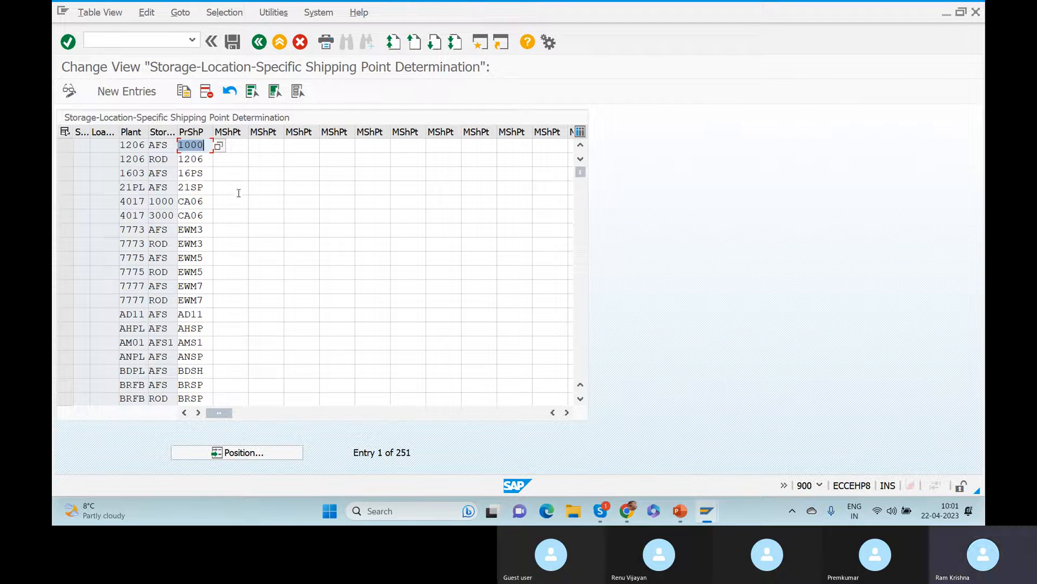
Filter the shipping point table by Plant ZGER and review the resulting rows.
left_click(224, 12)
left_click(239, 28)
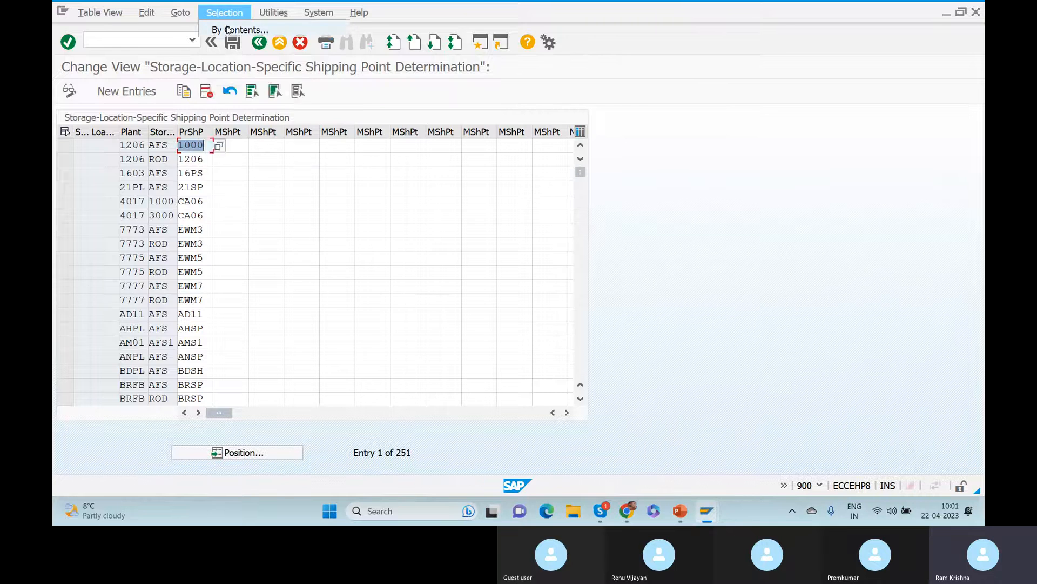
left_click(93, 227)
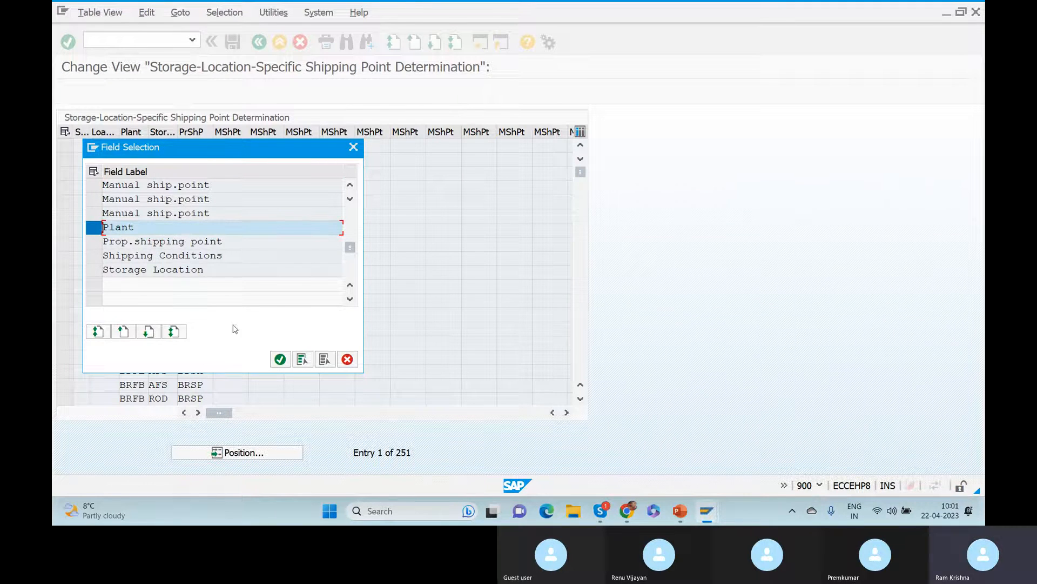
left_click(279, 359)
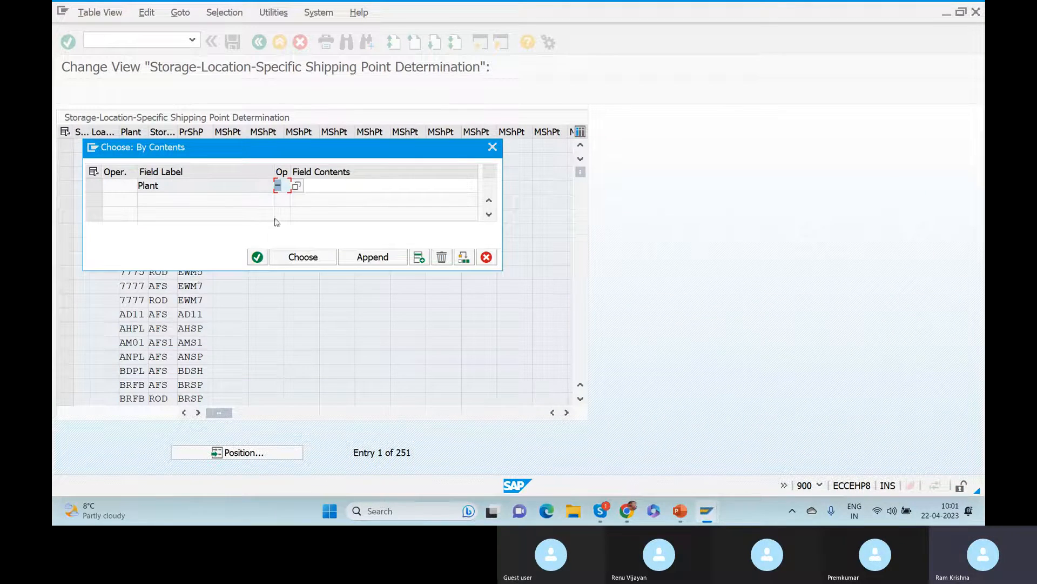
left_click(319, 183)
type("Z")
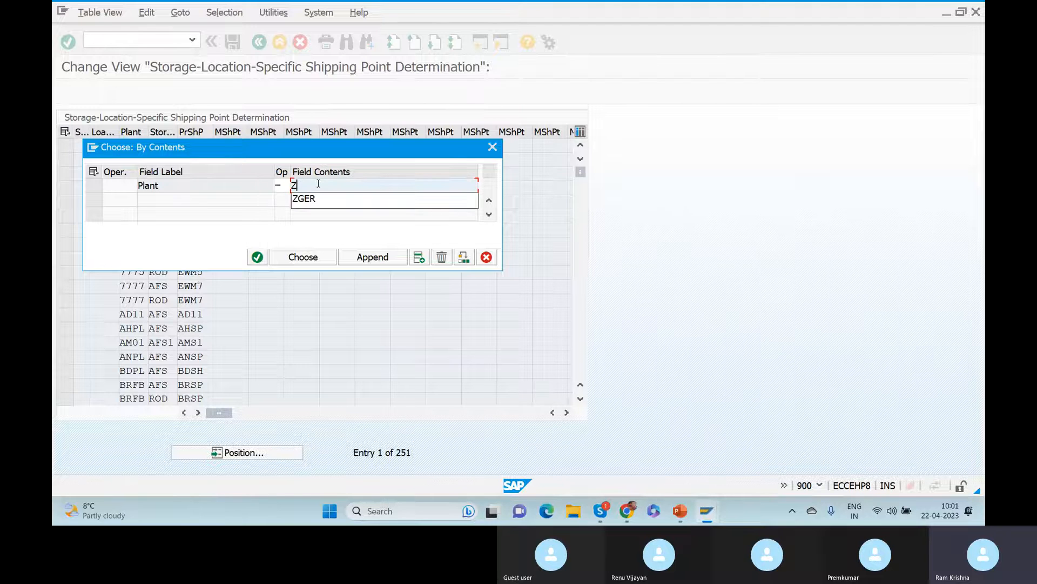
left_click(318, 198)
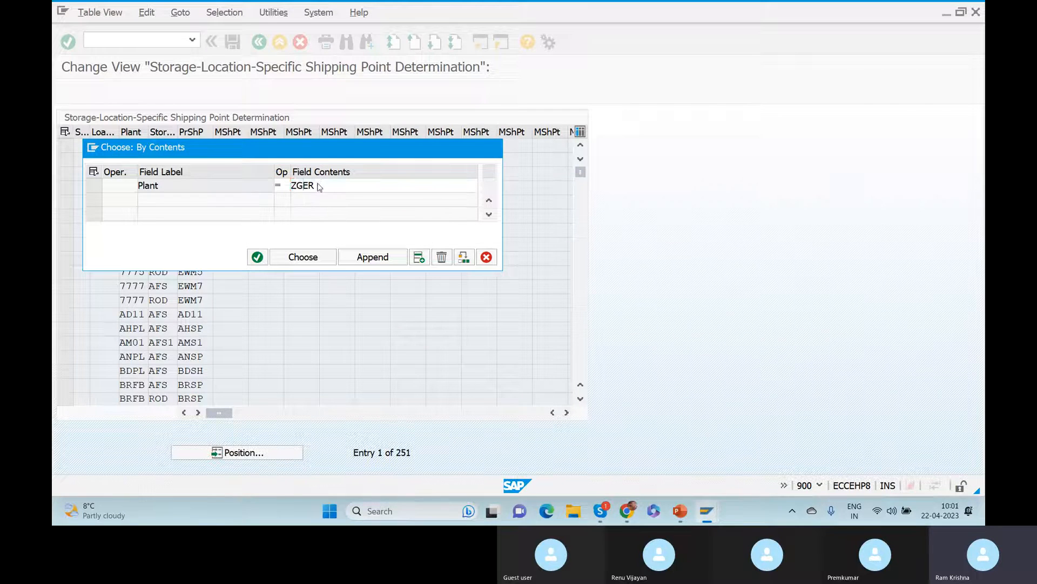
left_click(308, 256)
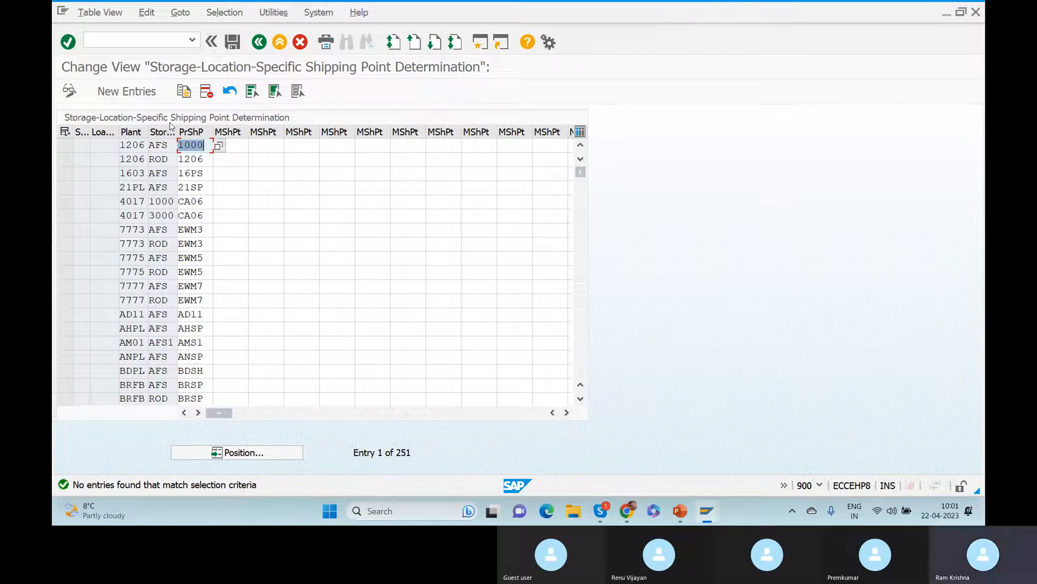
left_click(65, 146)
left_click(65, 158)
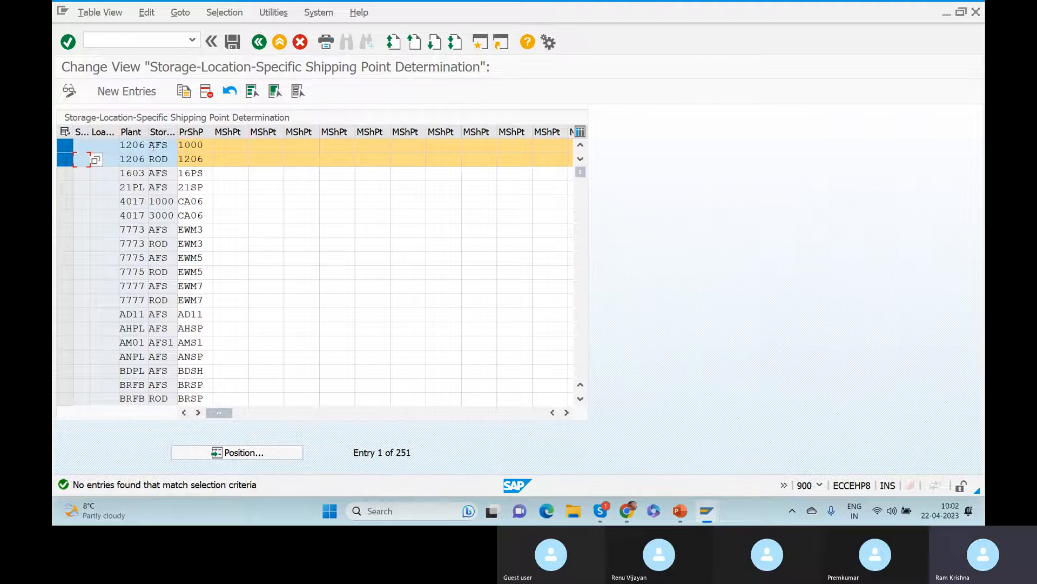
left_click(64, 144)
left_click(66, 159)
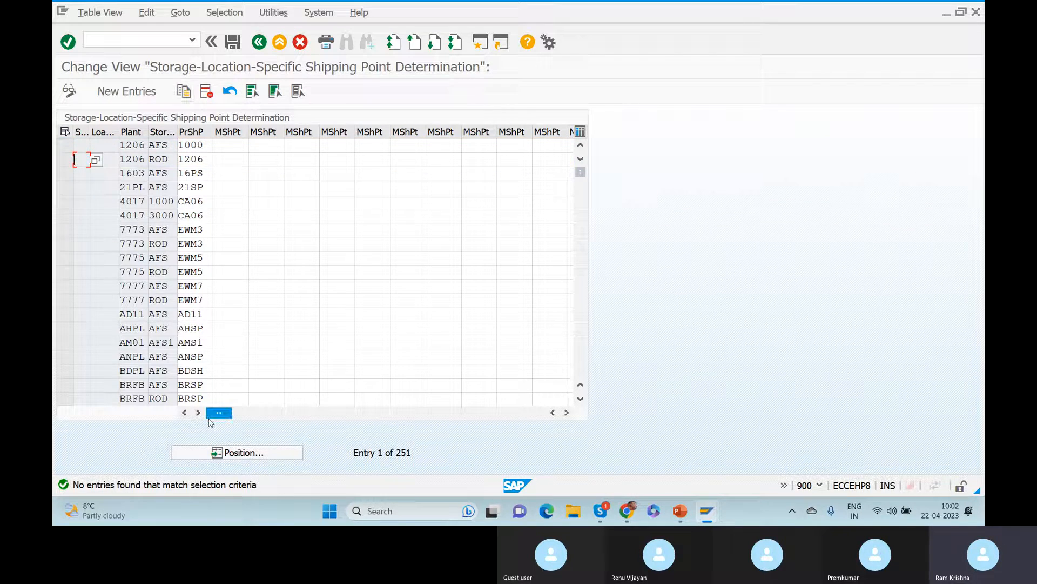
Change the By Contents Plant filter value from ZGER to 1000.
left_click(220, 17)
left_click(238, 29)
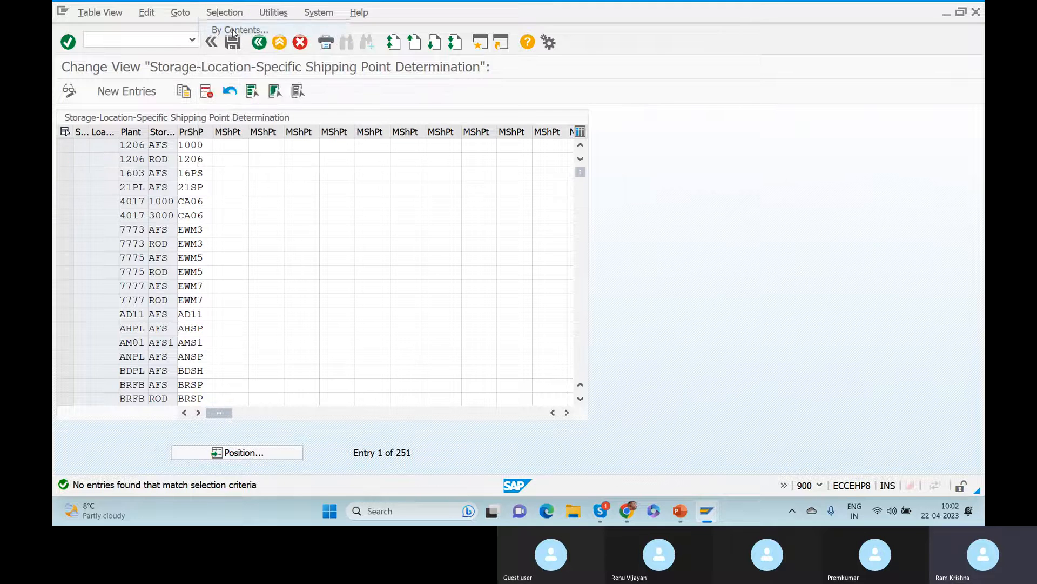
left_click(319, 189)
double_click(321, 191)
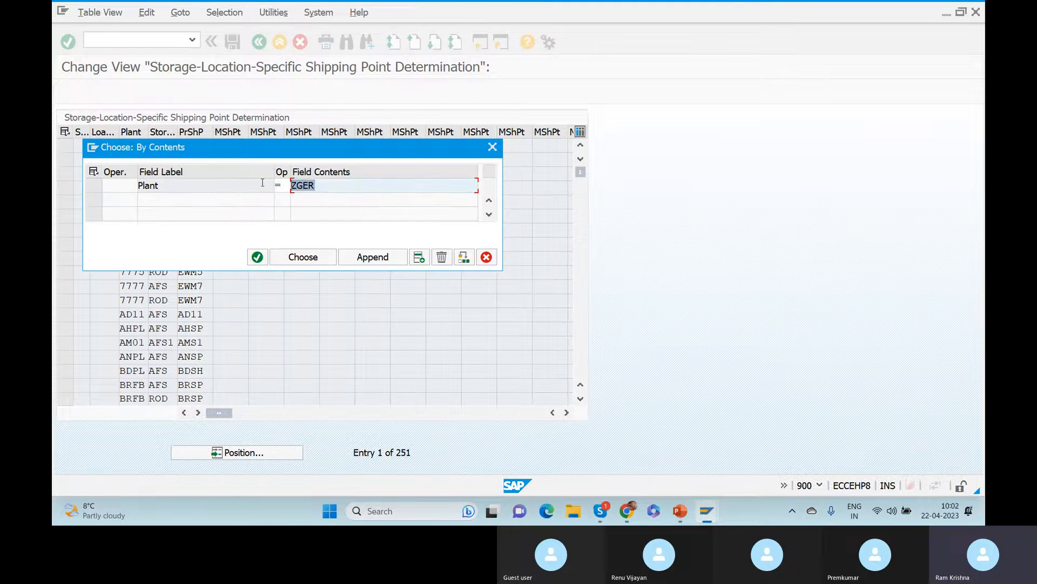
type("100")
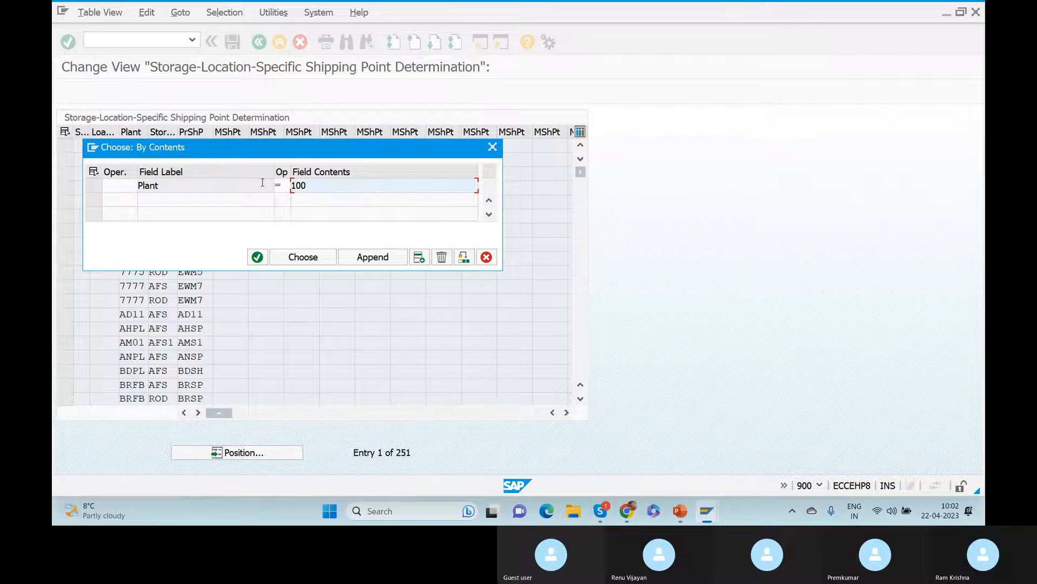
type("0")
left_click(277, 185)
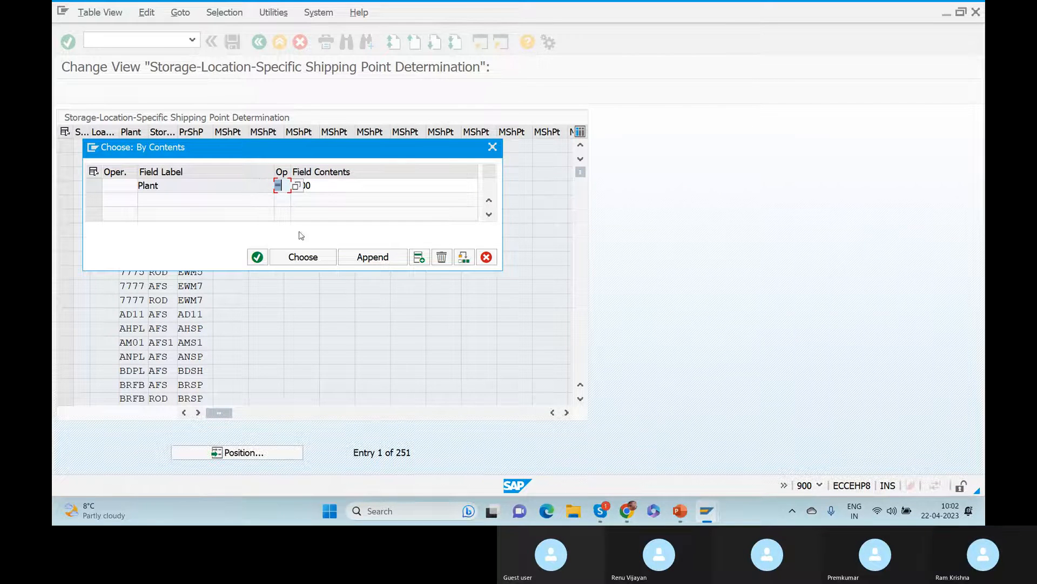
Apply the plant 1000 filter, change two rows' plant to ZGER and clear the old shipping point.
left_click(303, 257)
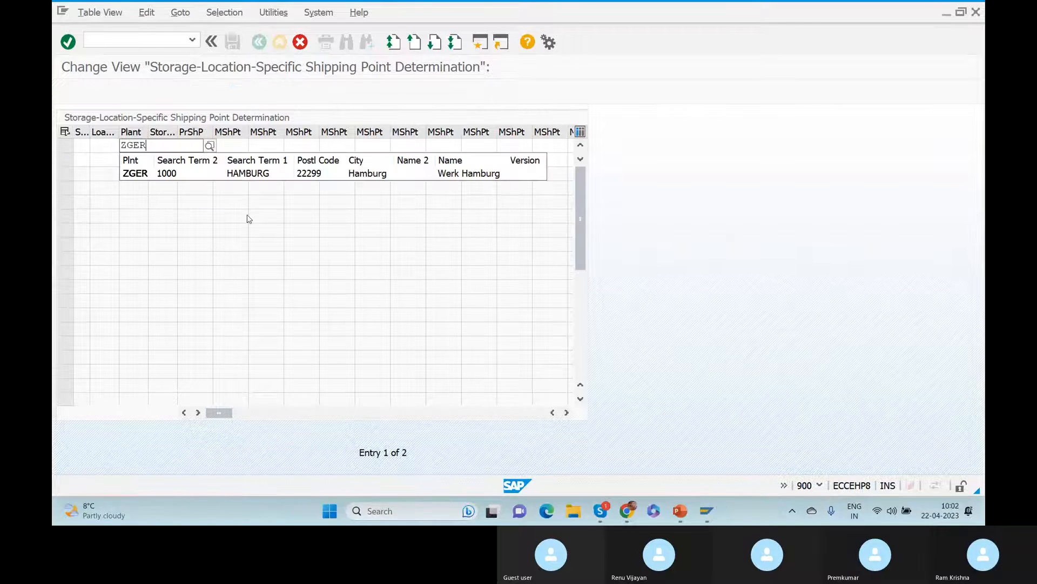
left_click(130, 174)
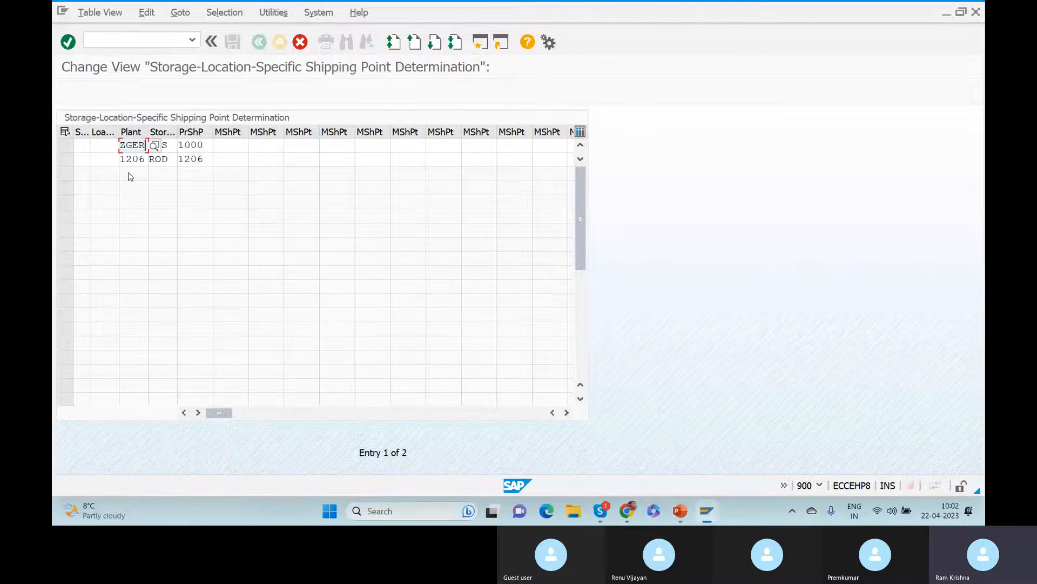
key("Tab")
double_click(121, 160)
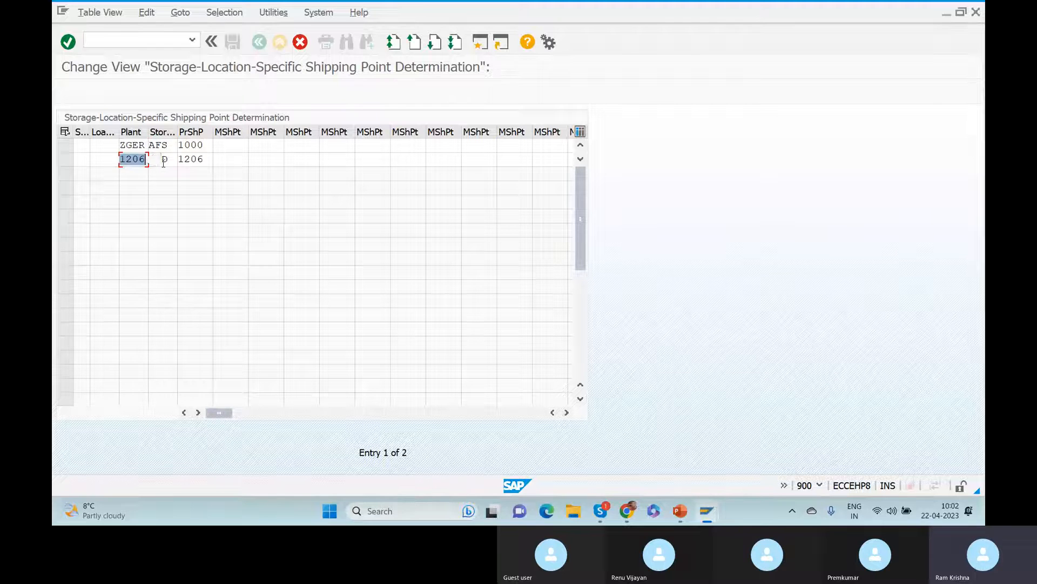
type("ZGER")
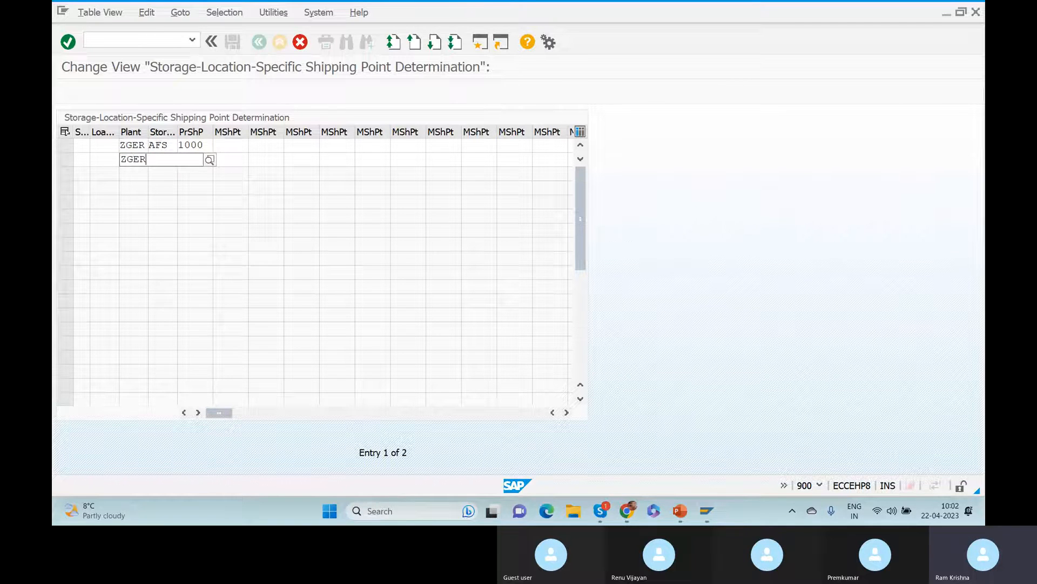
double_click(165, 160)
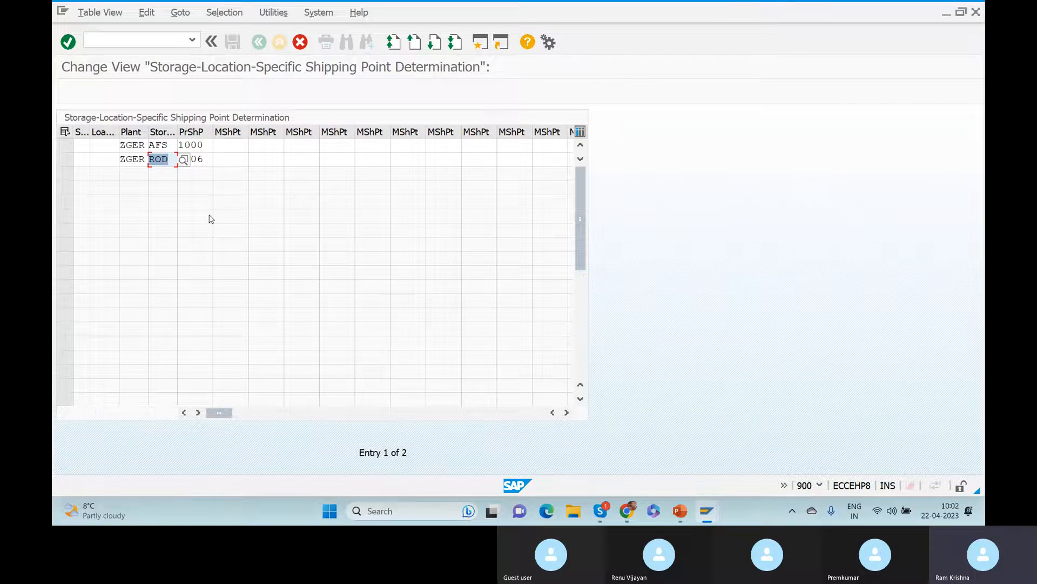
key("Tab")
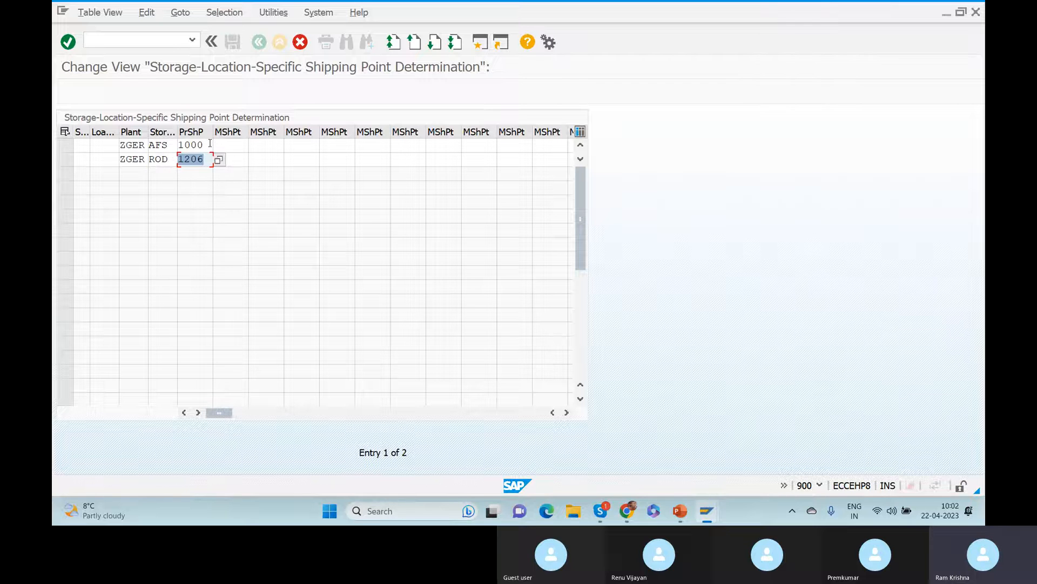
left_click_drag(209, 144, 139, 161)
key("BackSpace")
key("BackSpace")
Choose shipping point Z020 for the AFS row and copy Z020 into the ROD row.
left_click(212, 145)
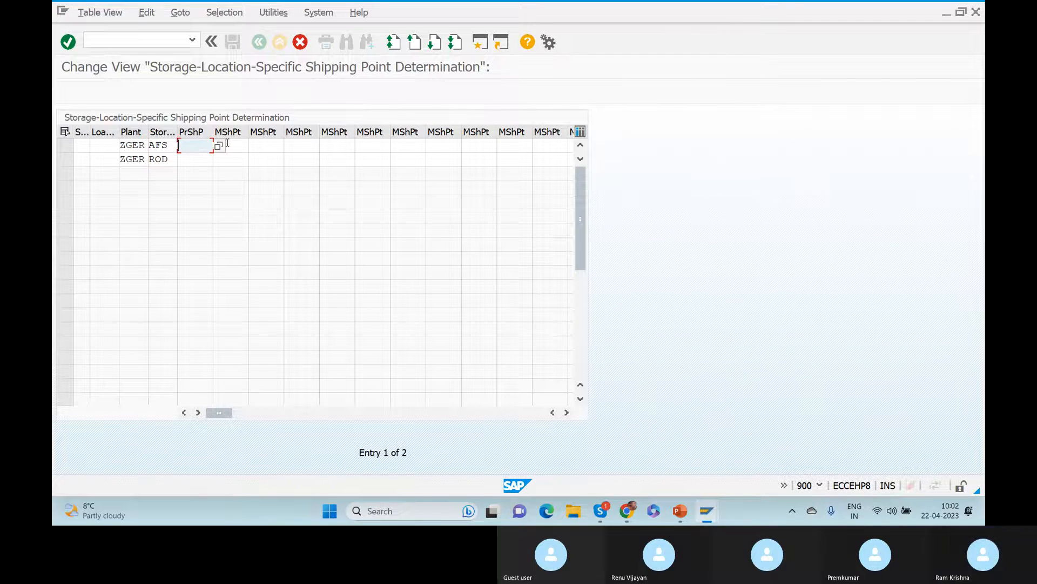
left_click(219, 146)
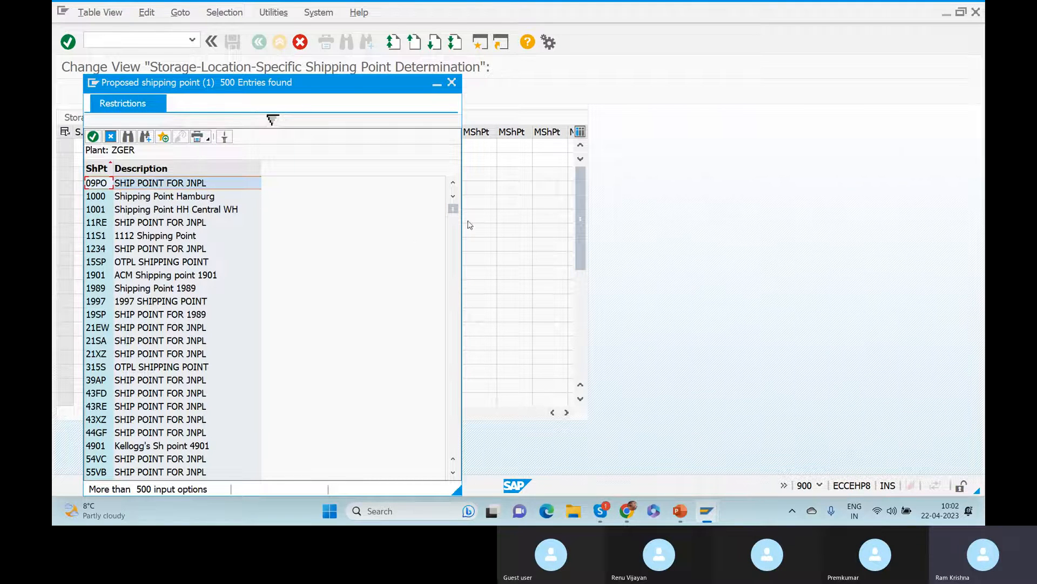
left_click_drag(453, 209, 453, 454)
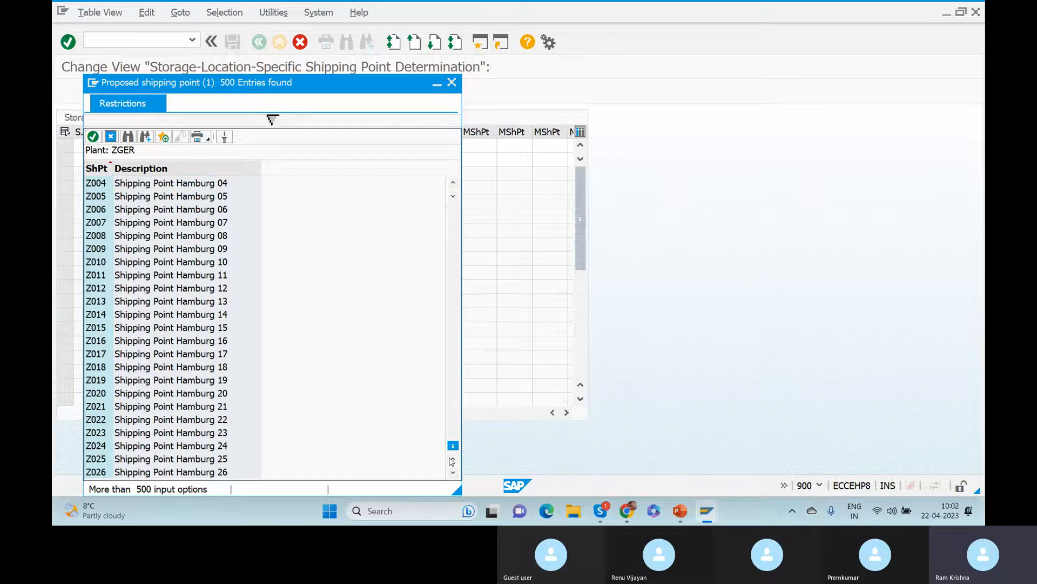
double_click(162, 393)
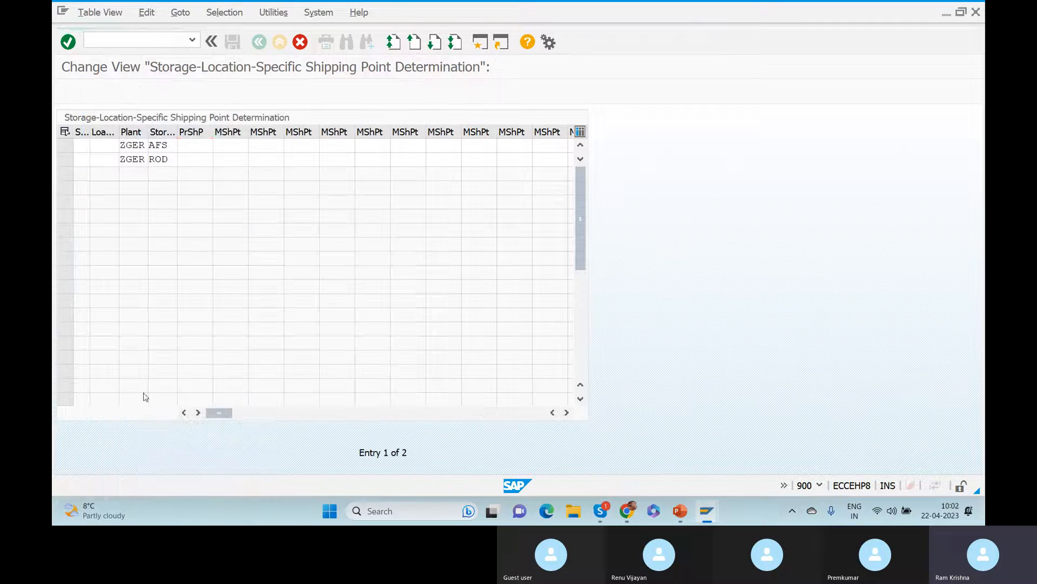
left_click(192, 158)
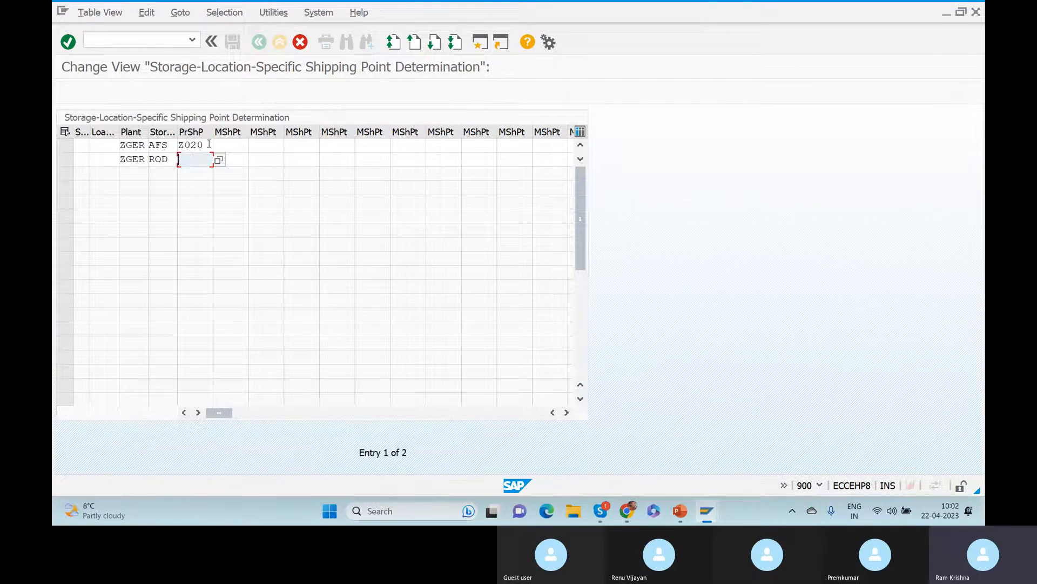
left_click_drag(209, 145, 179, 145)
key("ctrl+c")
left_click(194, 161)
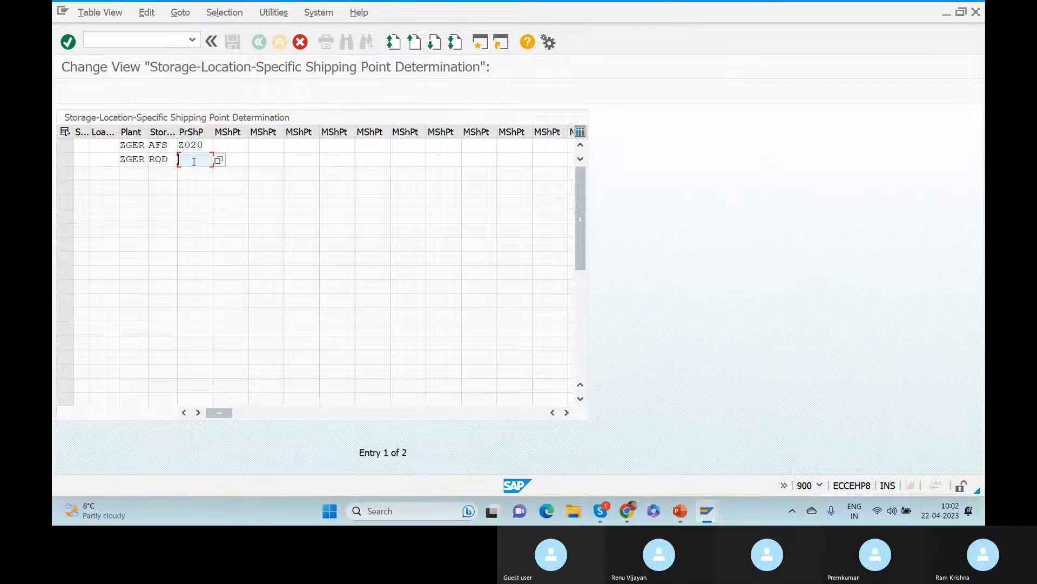
key("ctrl+v")
key("Return")
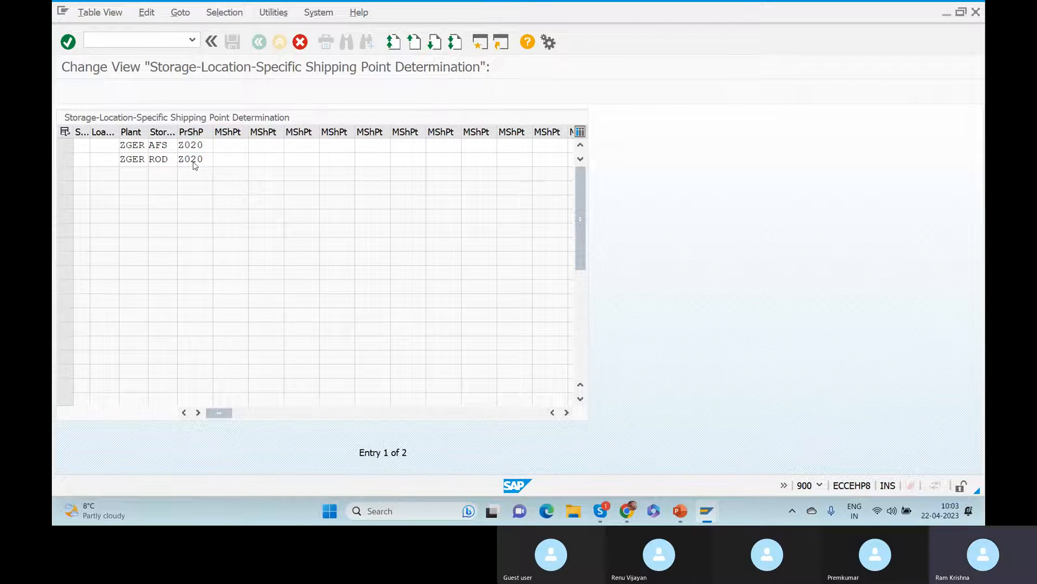
Save the ZGER Z020 entries to the Customizing request and back out to Display IMG.
key("ctrl+s")
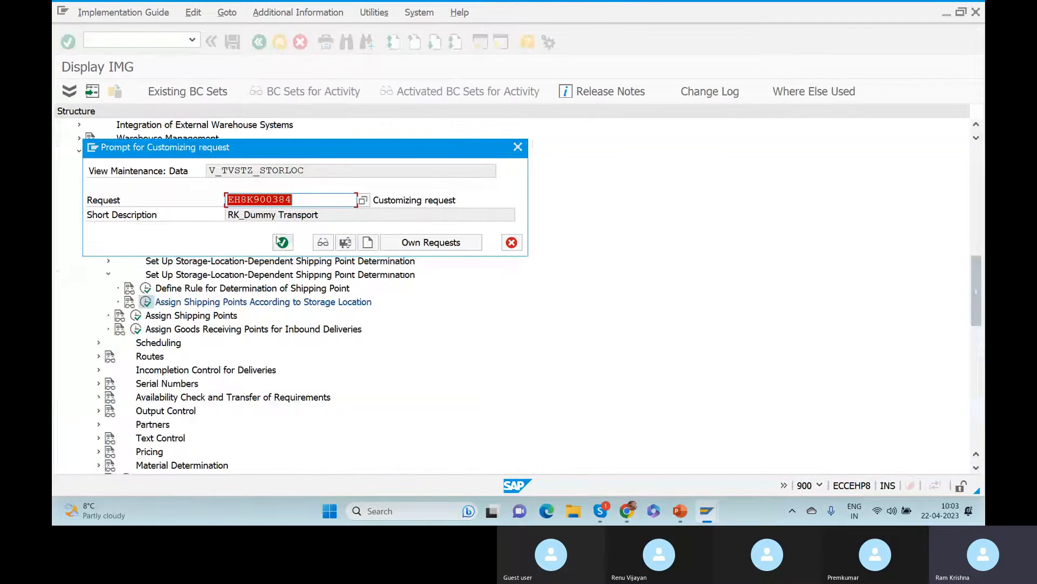
left_click(282, 243)
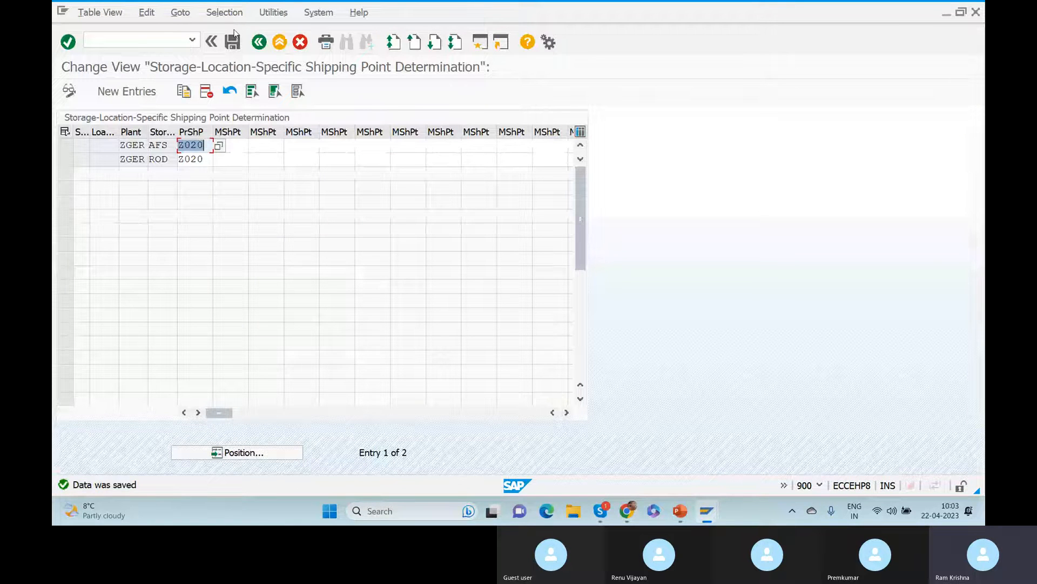
left_click(265, 43)
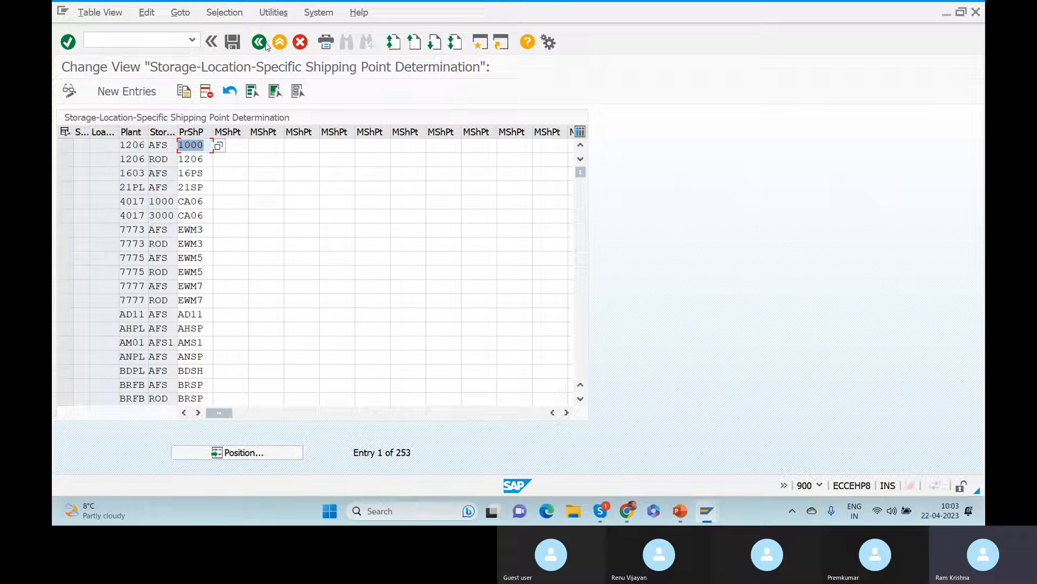
left_click(260, 42)
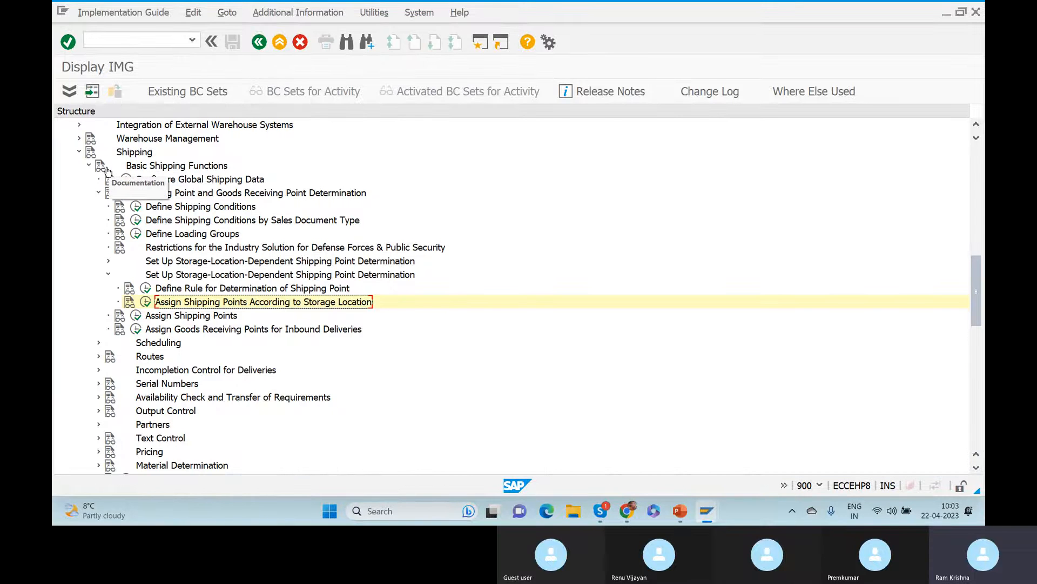
Expand Deliveries > Define Split Criteria for Deliveries and execute Delivery Split by Warehouse Number.
left_click(89, 165)
left_click(89, 179)
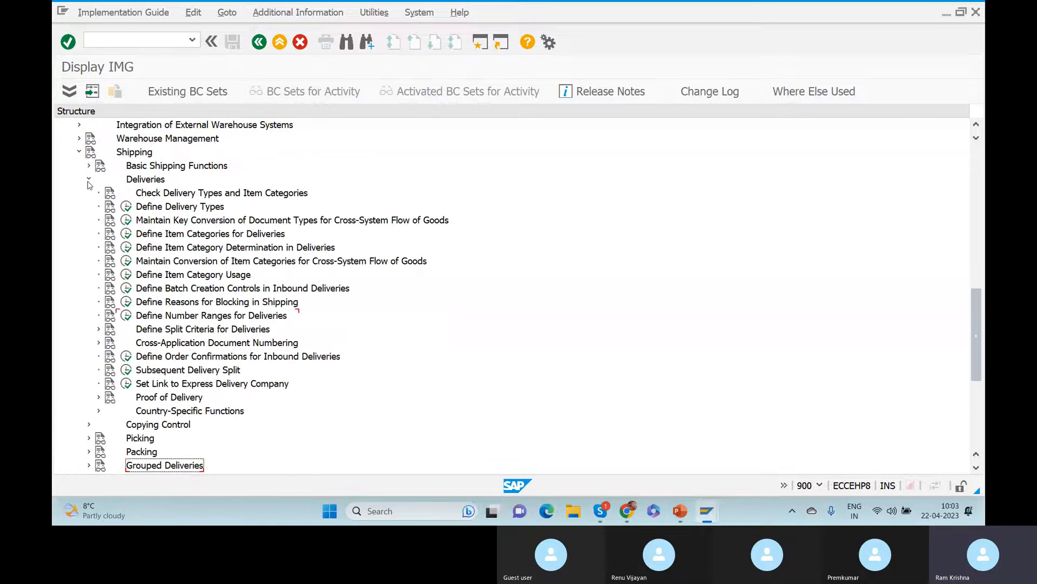
left_click(89, 180)
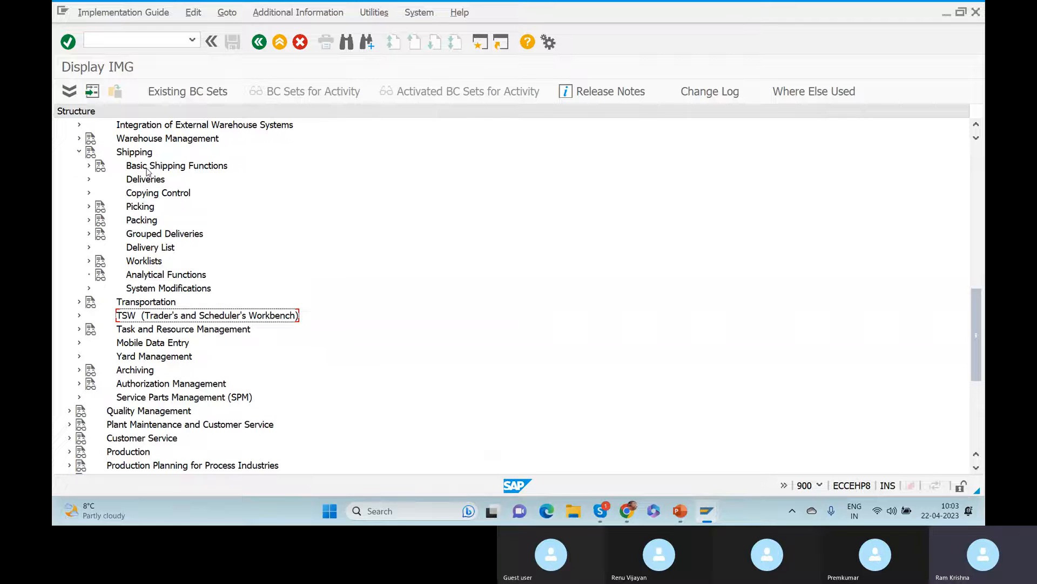
left_click(146, 169)
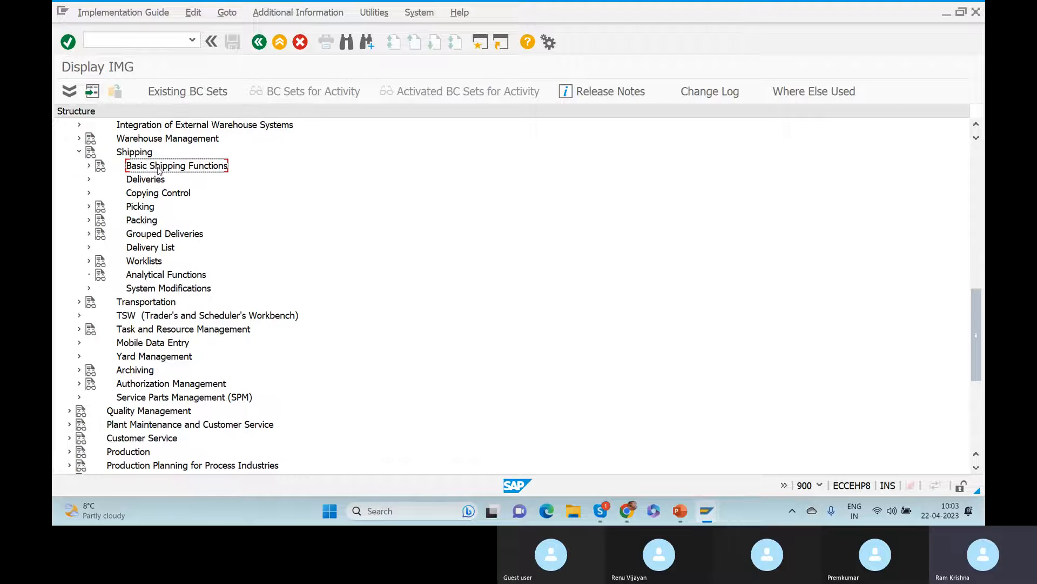
left_click(89, 180)
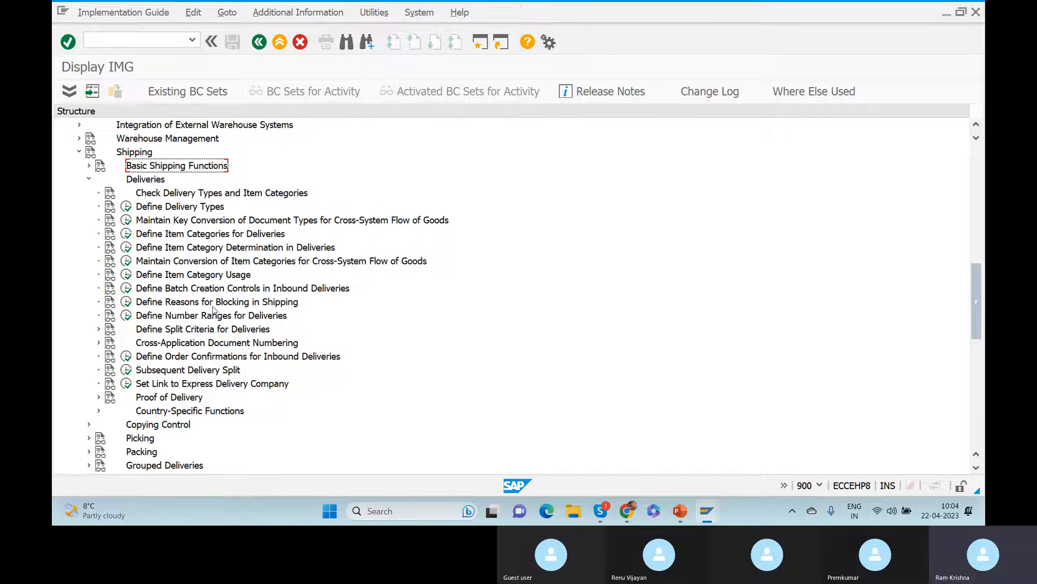
left_click(205, 327)
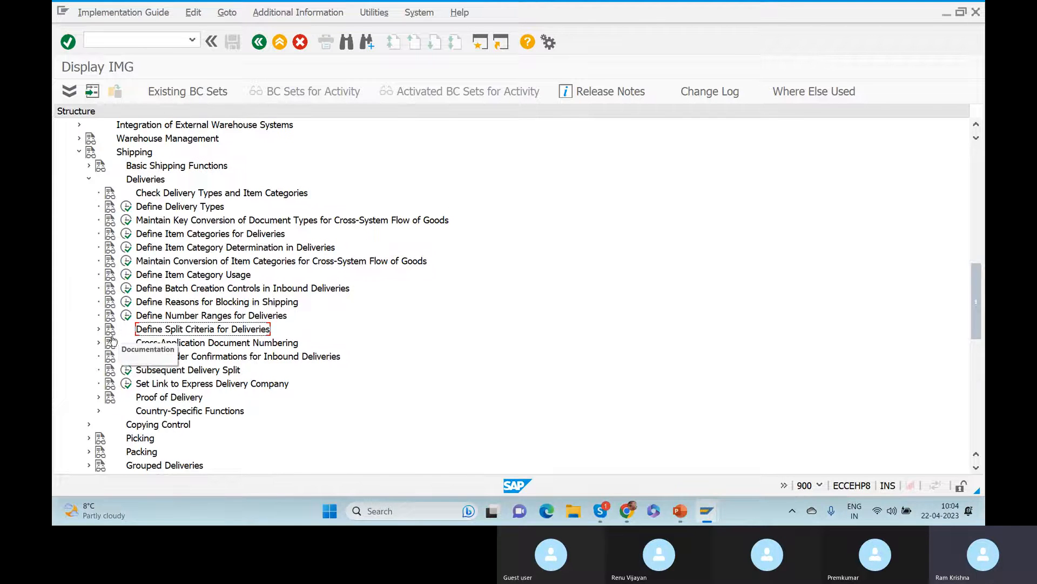
left_click(99, 329)
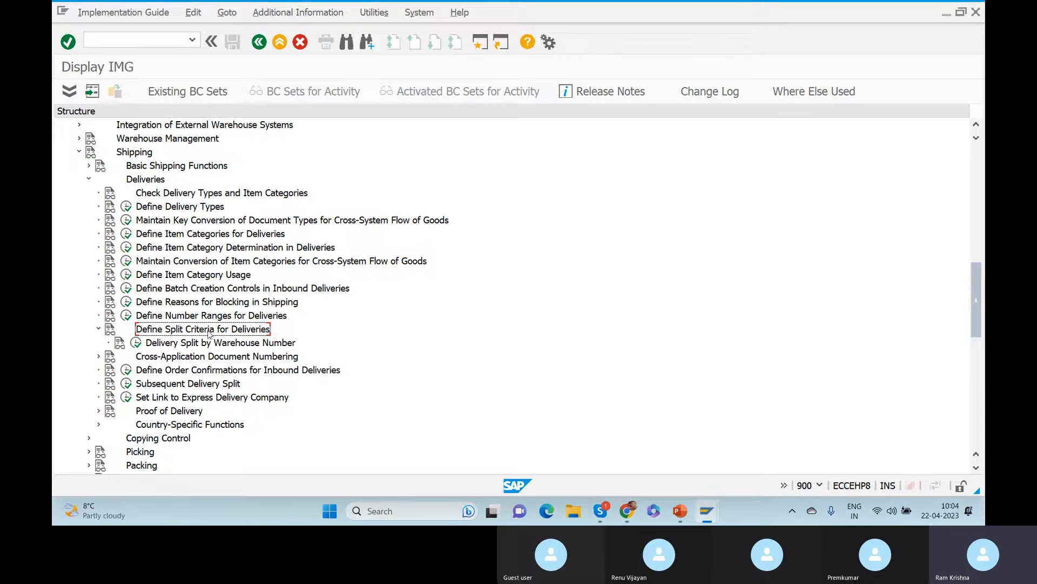
left_click(135, 345)
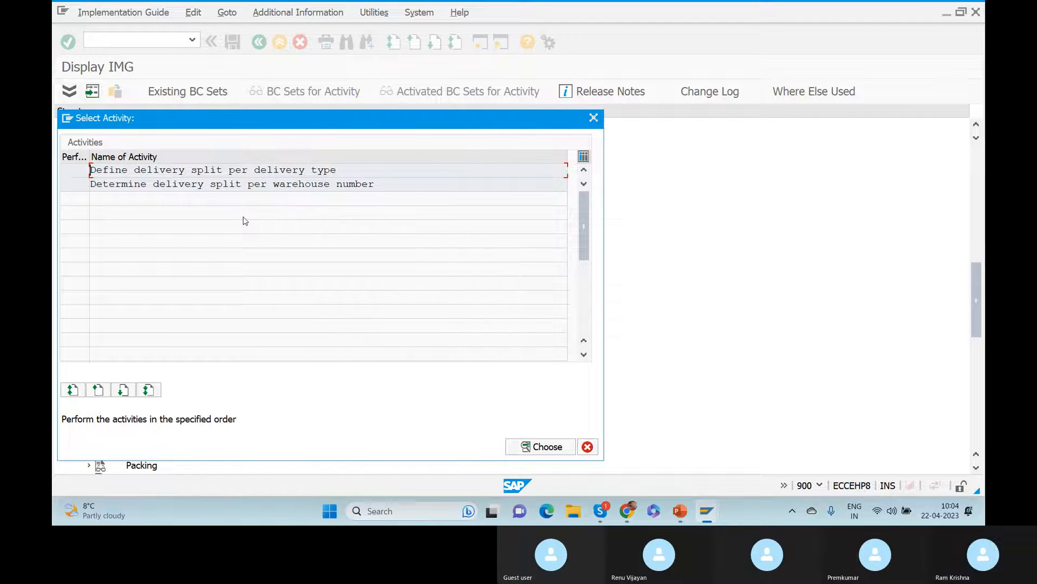
Open the per-warehouse-number split table, jump to GER and tick its delivery split checkbox.
double_click(167, 185)
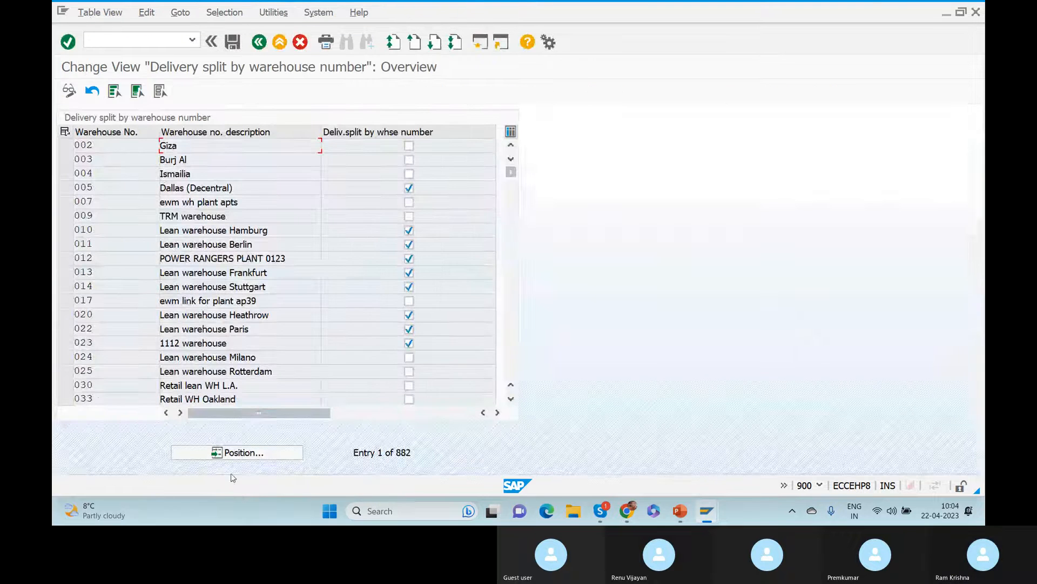
left_click(241, 449)
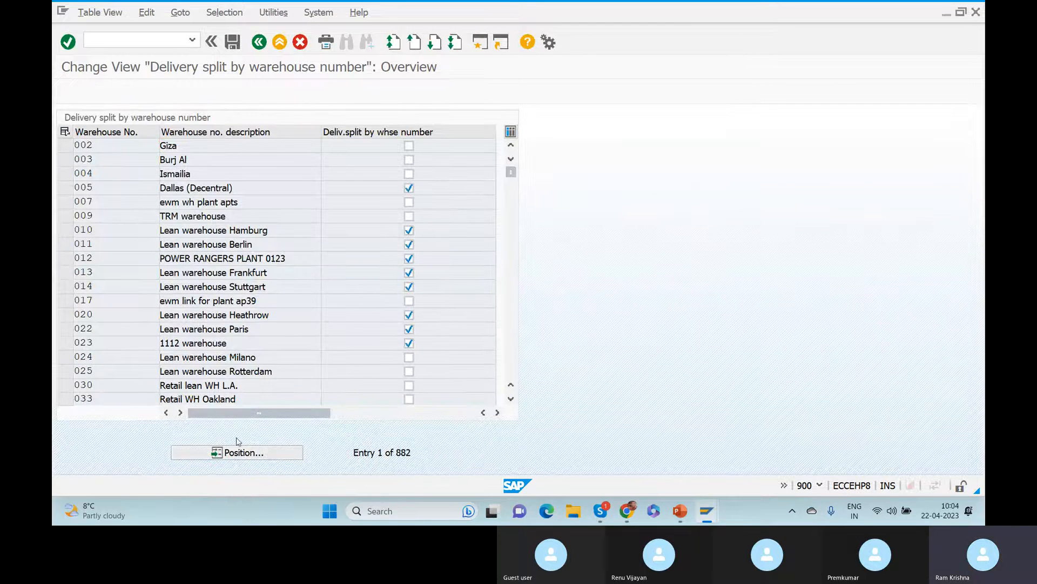
type("G")
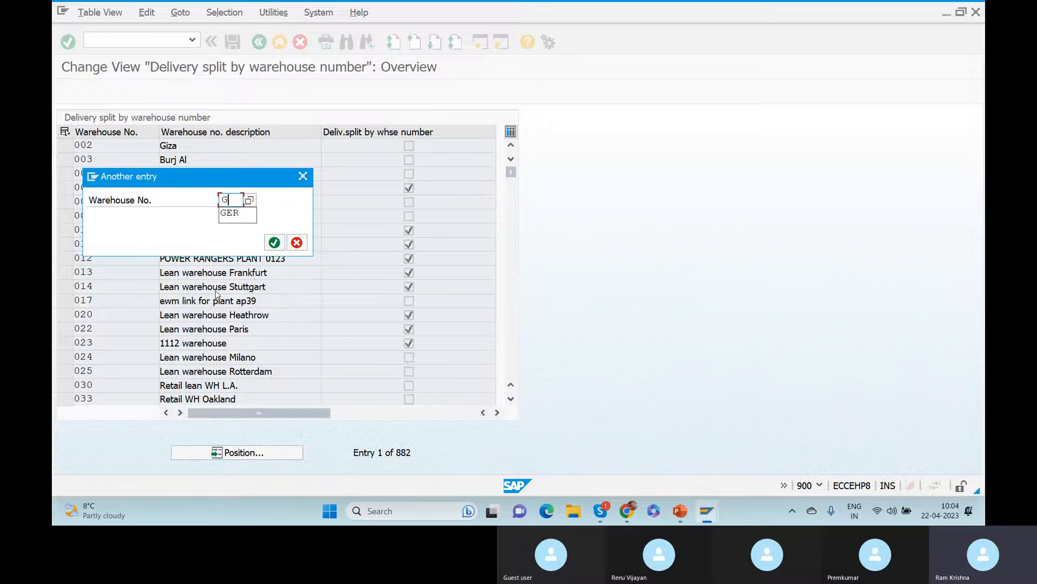
type("ER")
key("Return")
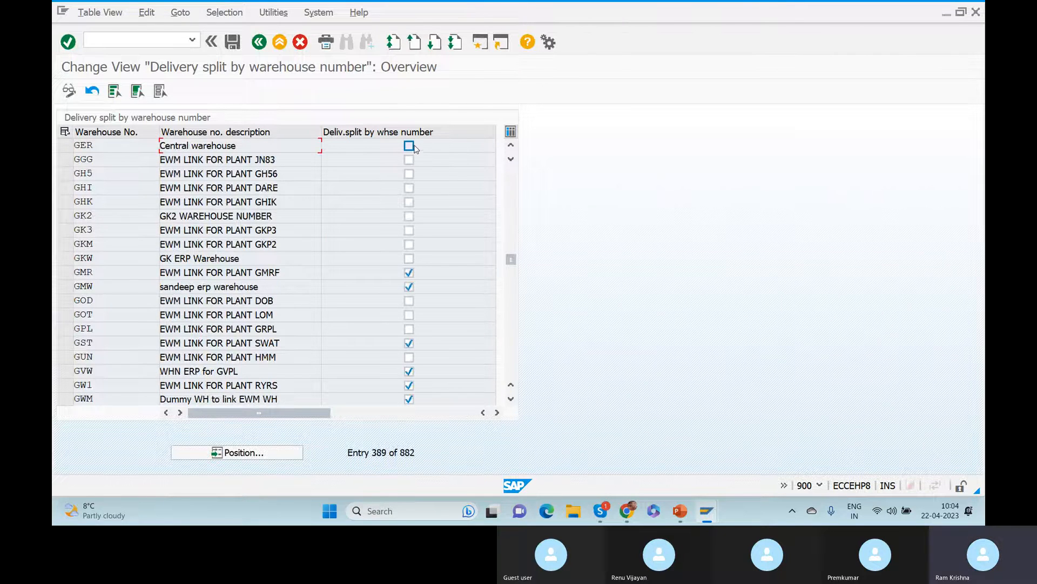
left_click(409, 145)
left_click_drag(116, 151, 68, 152)
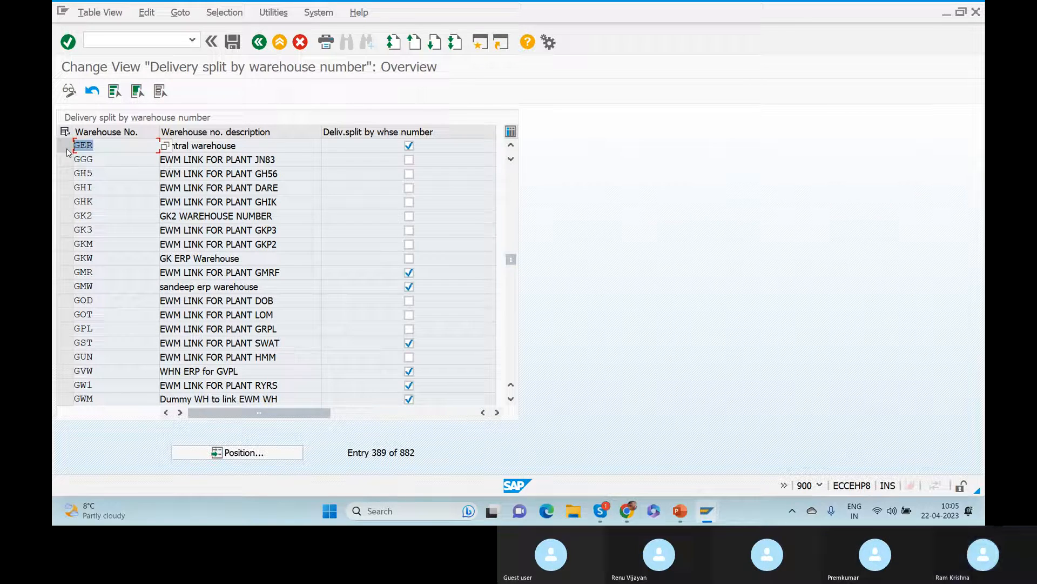
left_click(67, 148)
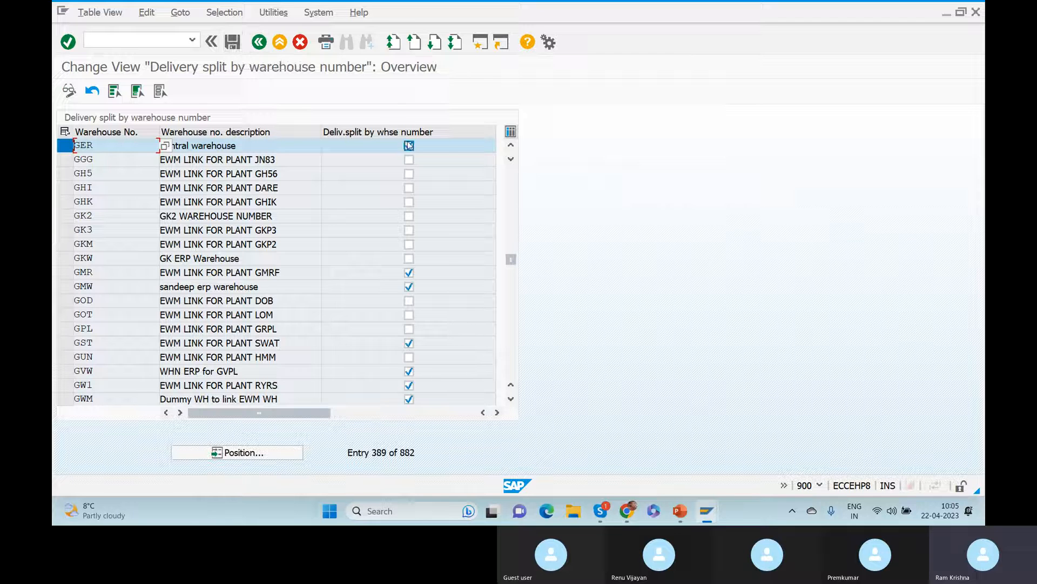
Save the GER setting to the Customizing request, go back and cancel the Select Activity dialog.
left_click(232, 44)
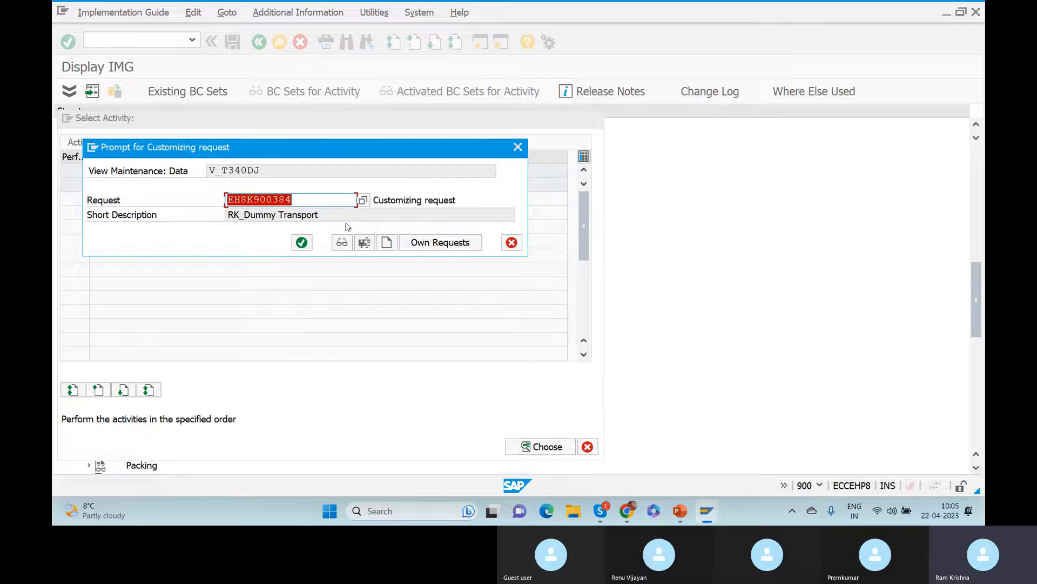
left_click(302, 242)
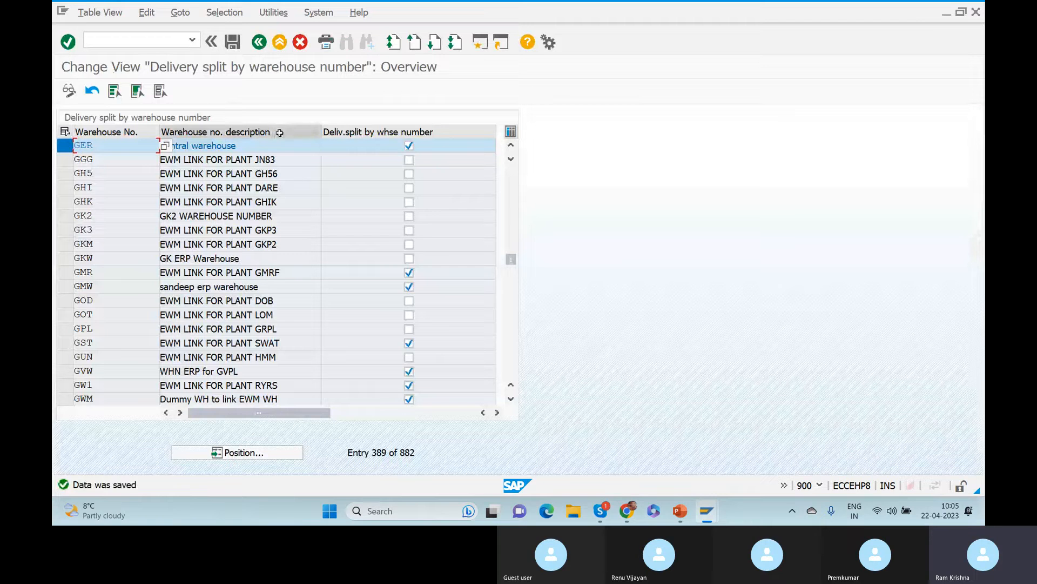
left_click(260, 43)
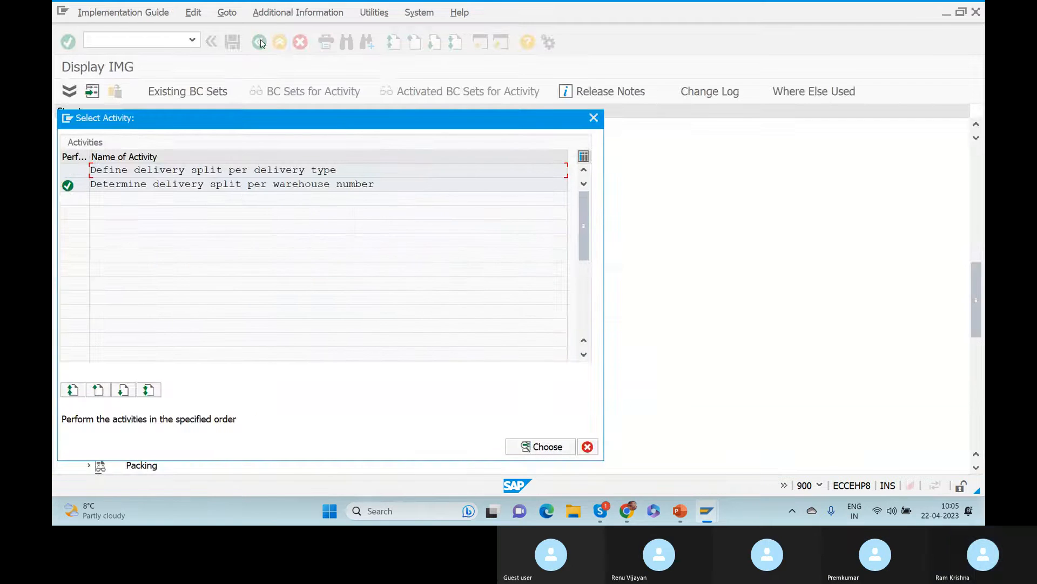
left_click(587, 446)
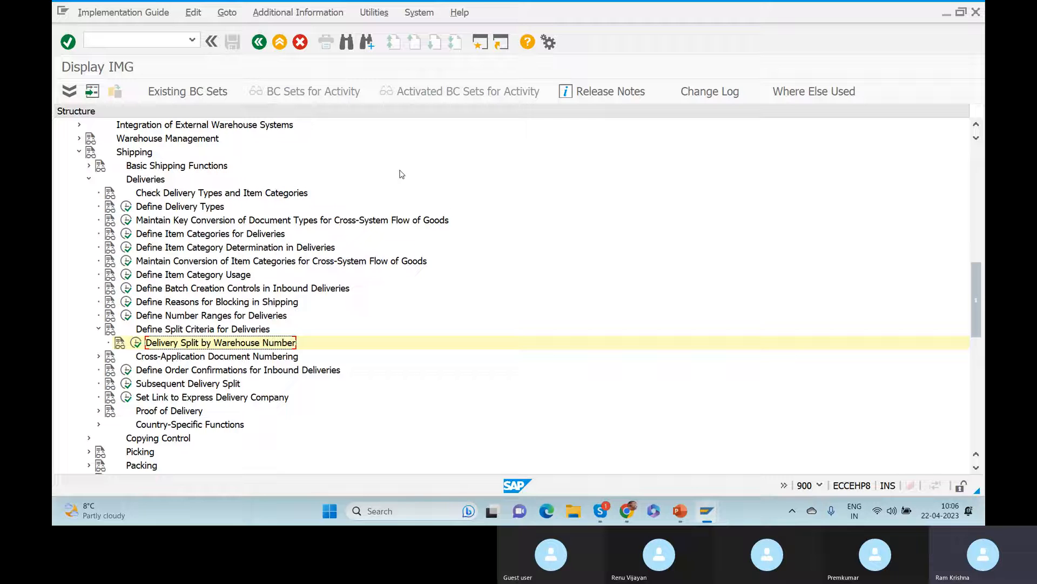
In PowerPoint slide 2, type 'CFM1 & CFM2' on a new line after 3 digit WH – GER.
key("alt+Tab")
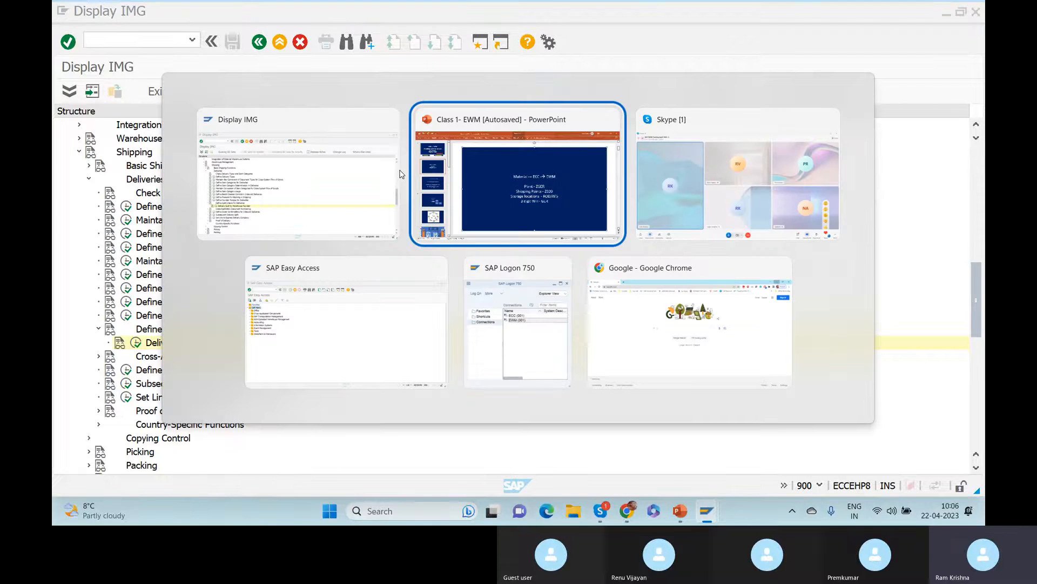
left_click(650, 345)
key("Return")
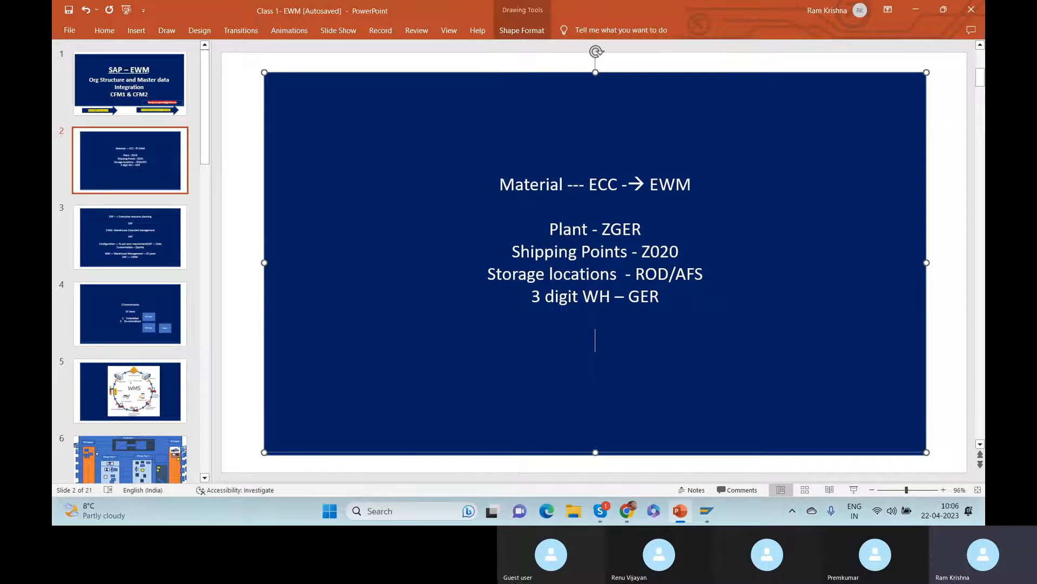
type("CFM1 & CFM2")
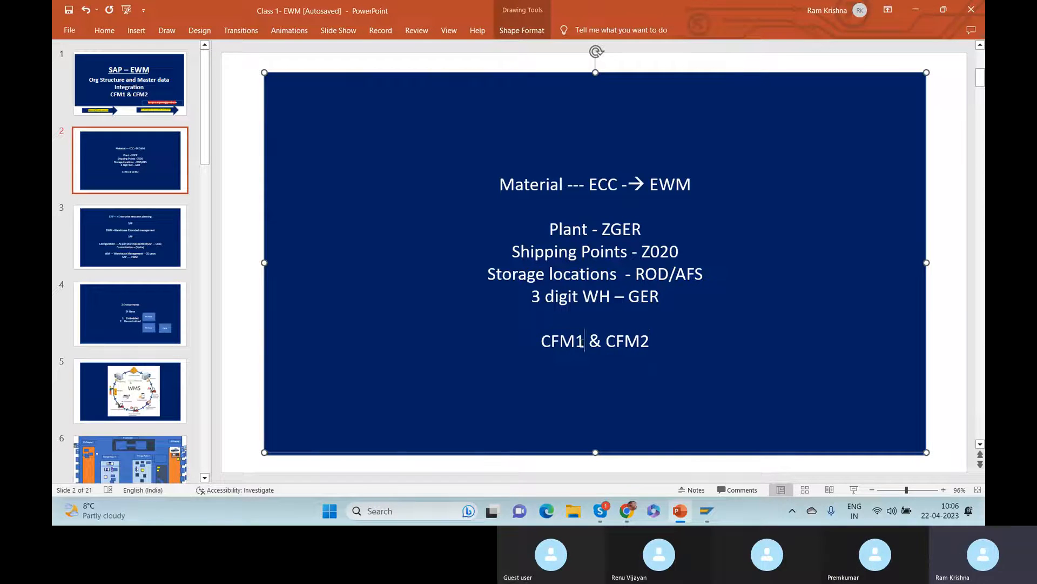
left_click_drag(584, 342, 540, 342)
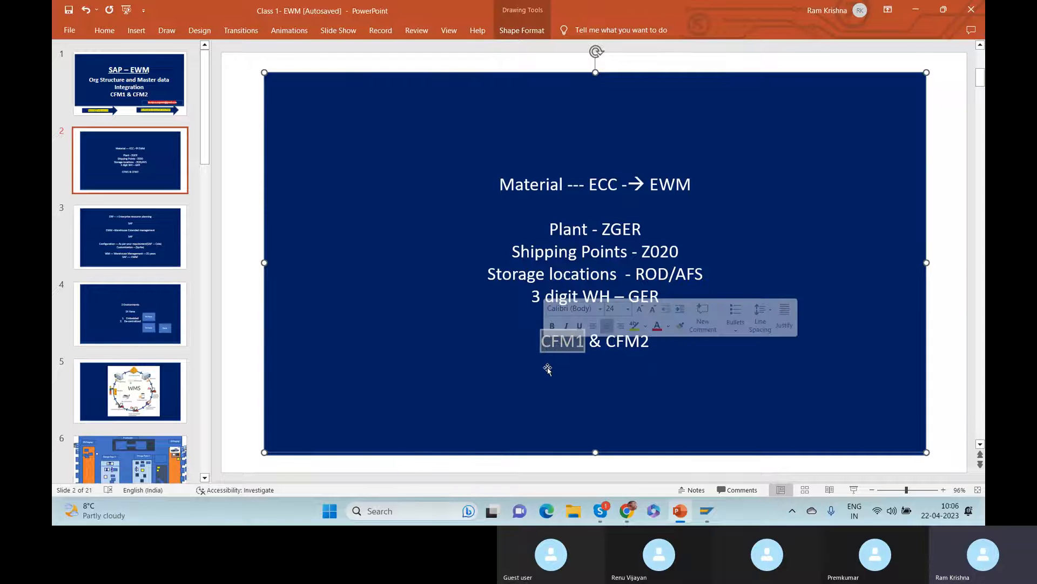
left_click(547, 369)
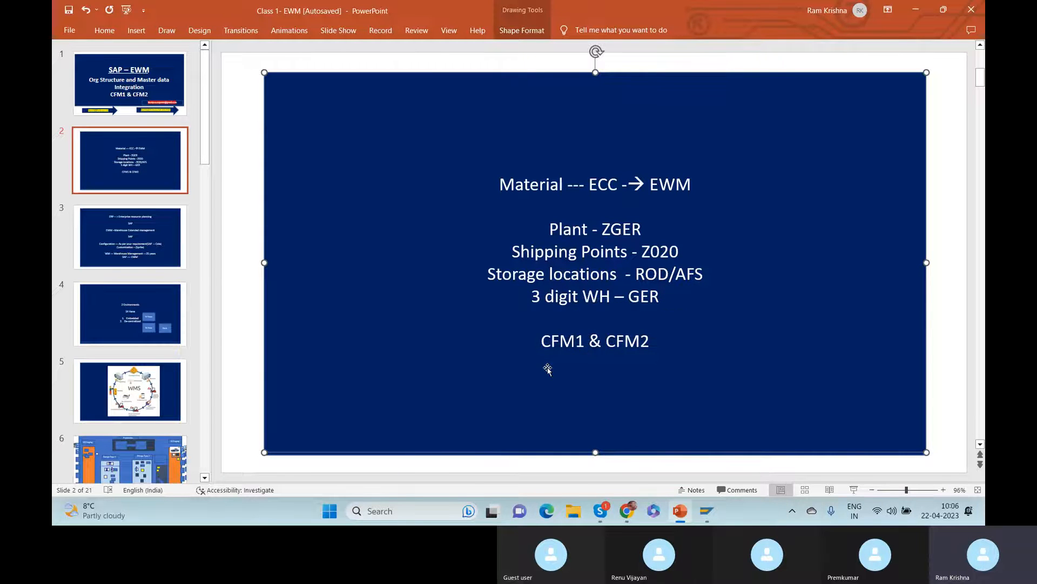
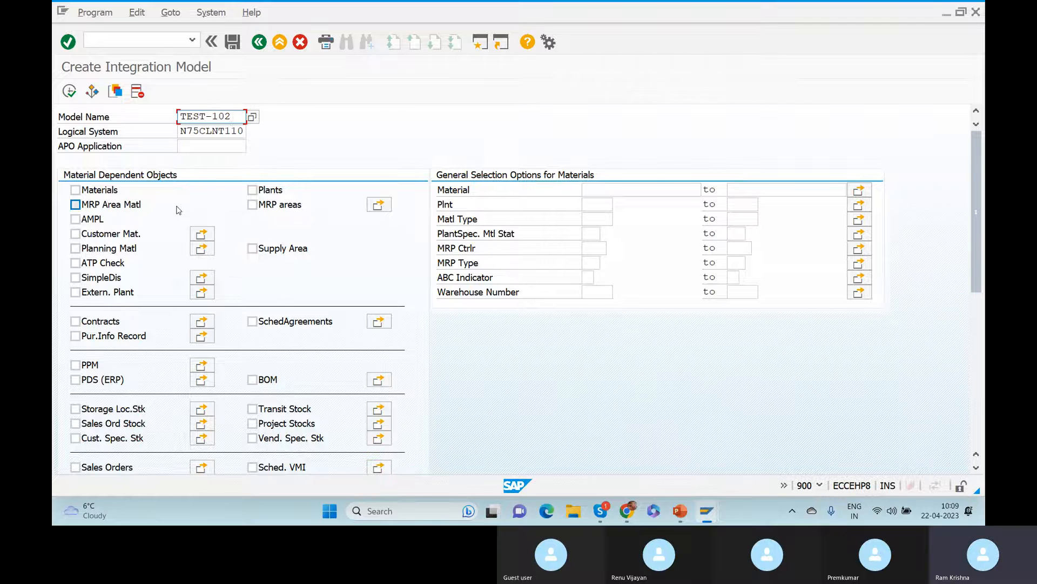
Clear the old TEST-102 entries from the Model Name and APO Application fields.
left_click(192, 144)
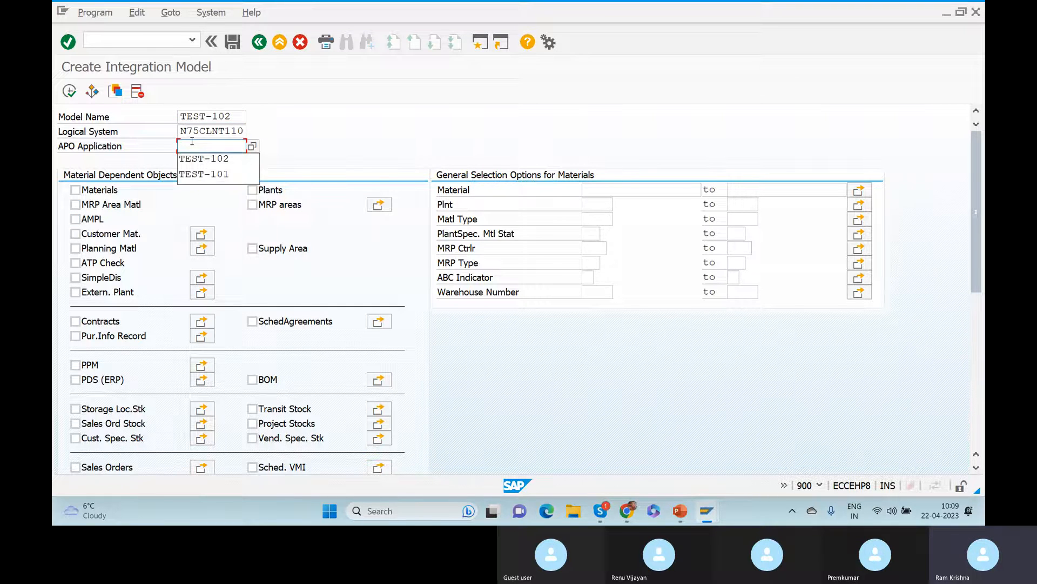
left_click(196, 158)
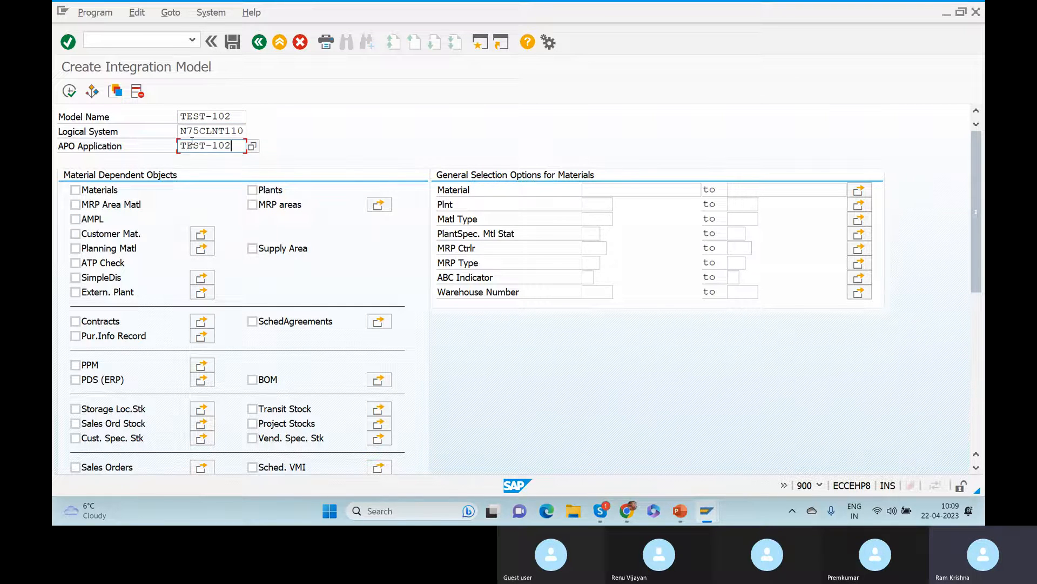
left_click(241, 115)
left_click_drag(241, 115, 145, 122)
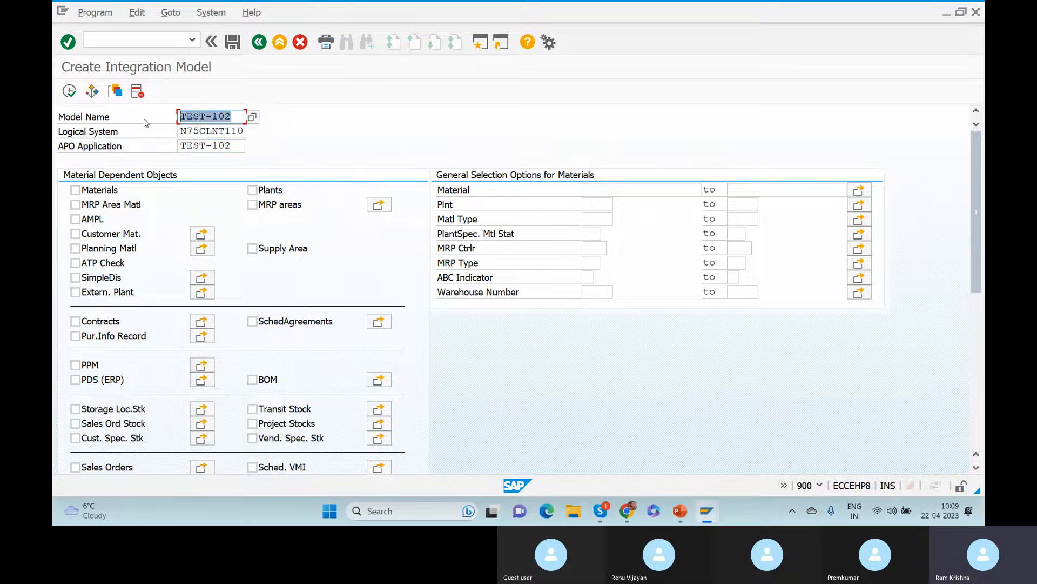
key("BackSpace")
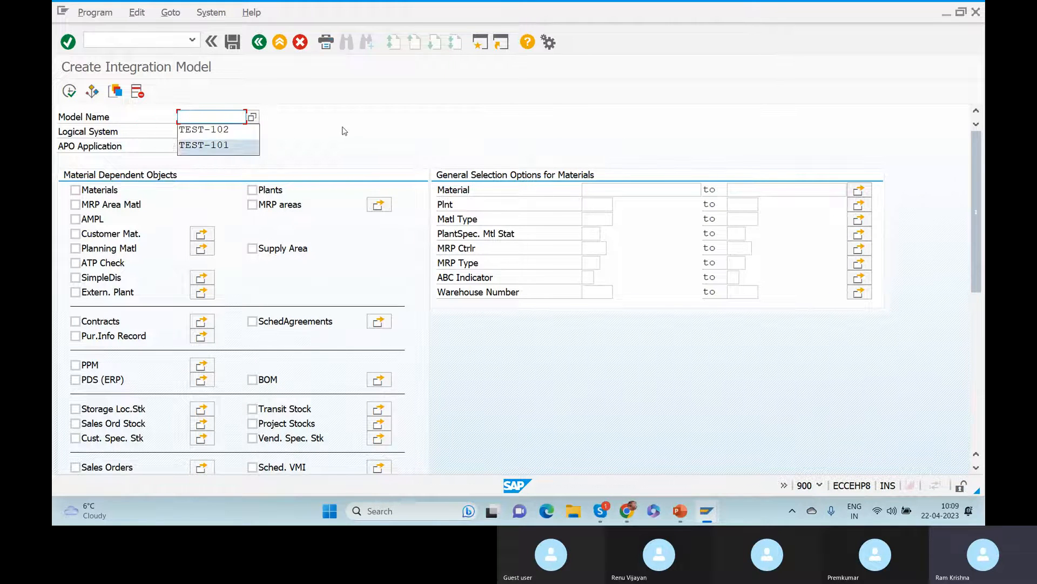
key("Escape")
left_click_drag(234, 147, 95, 148)
key("BackSpace")
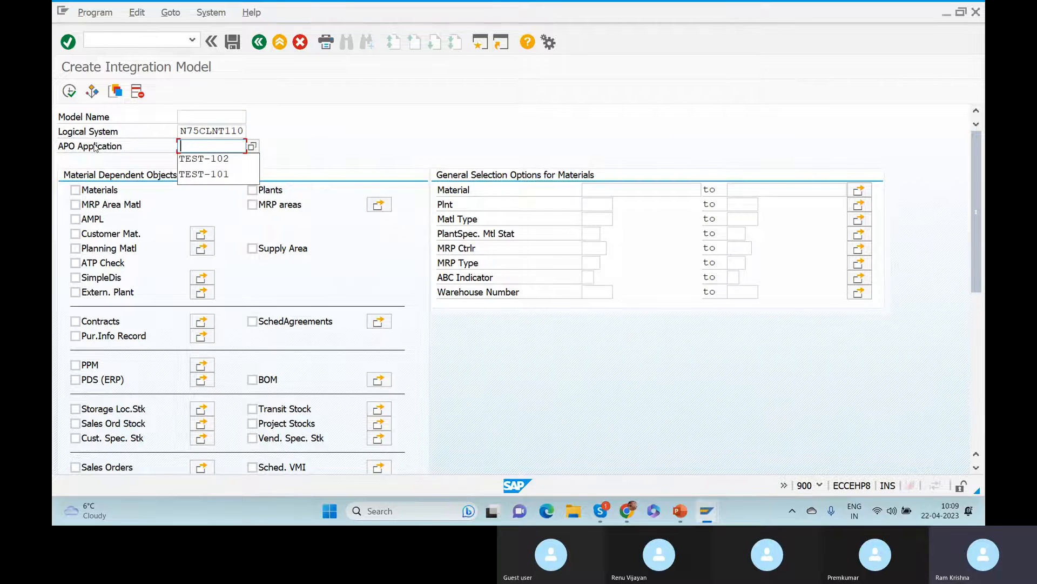
Enter PLSLSP as the model name and paste PLSLSP into APO Application.
left_click(196, 118)
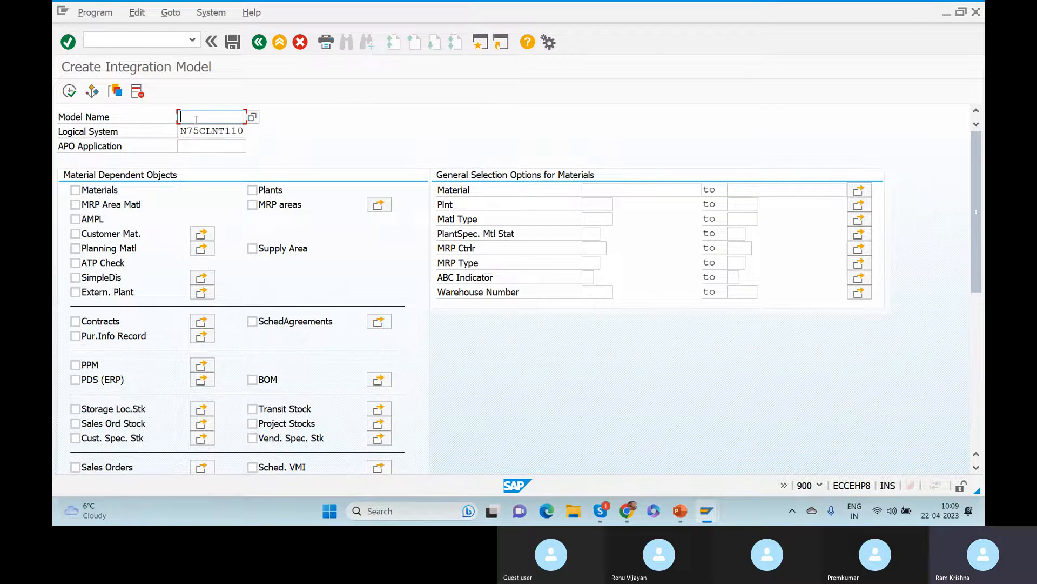
type("PLSLSP")
left_click_drag(219, 116, 123, 112)
key("ctrl+c")
left_click(123, 112)
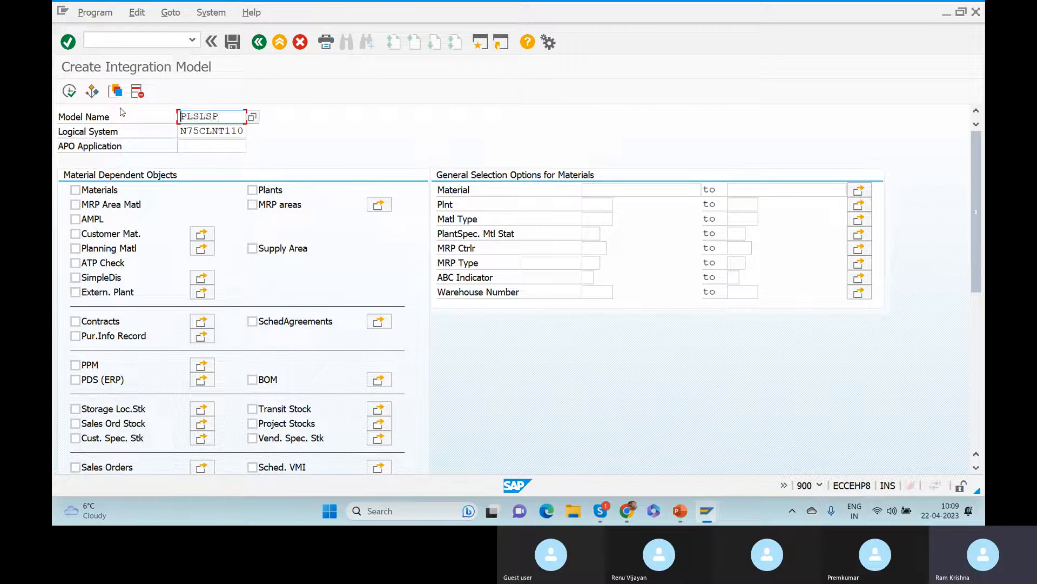
left_click(197, 149)
key("ctrl+v")
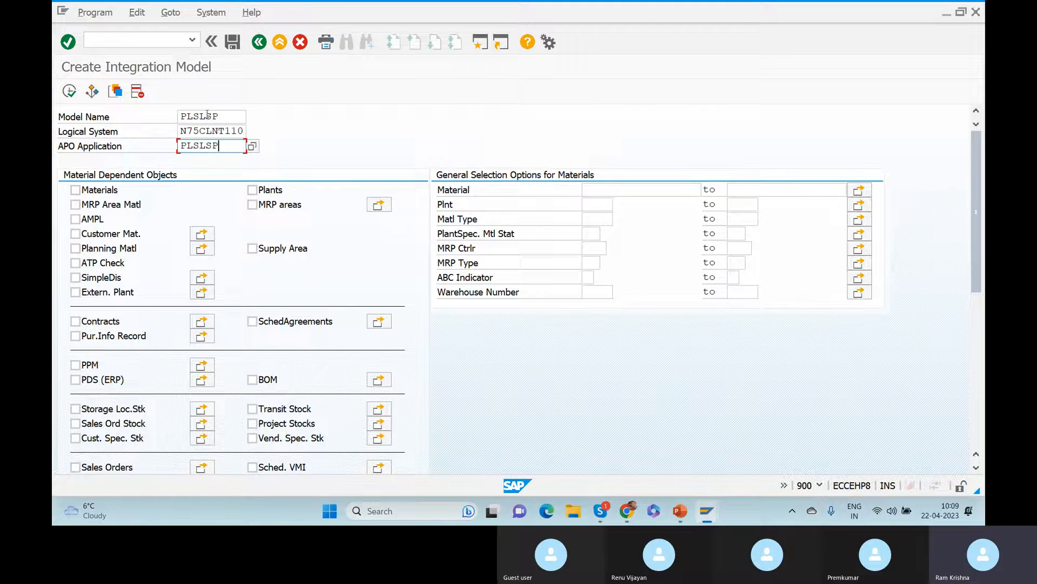
left_click_drag(208, 114, 121, 143)
key("Return")
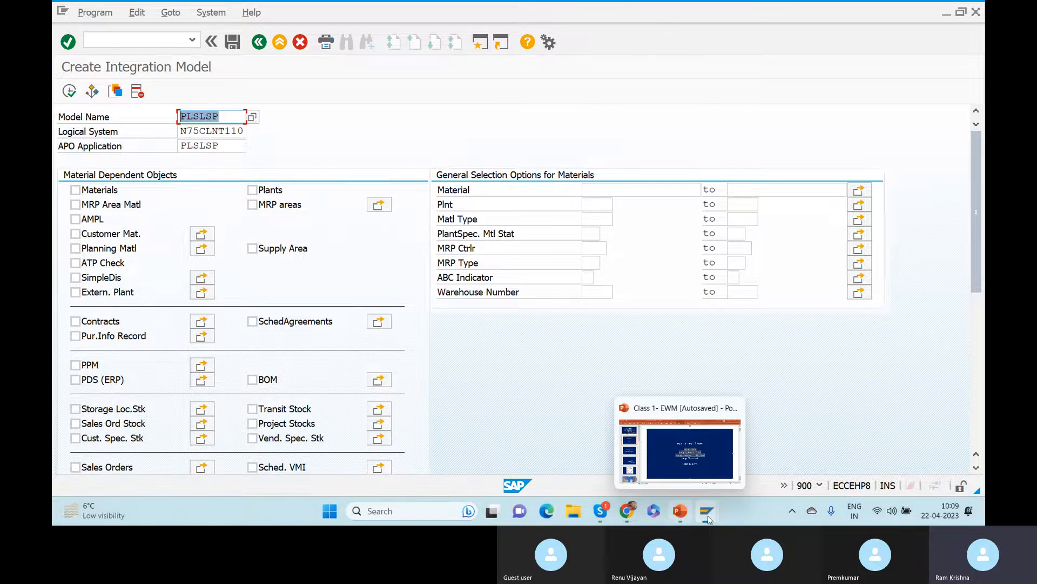
mouse_move(708, 518)
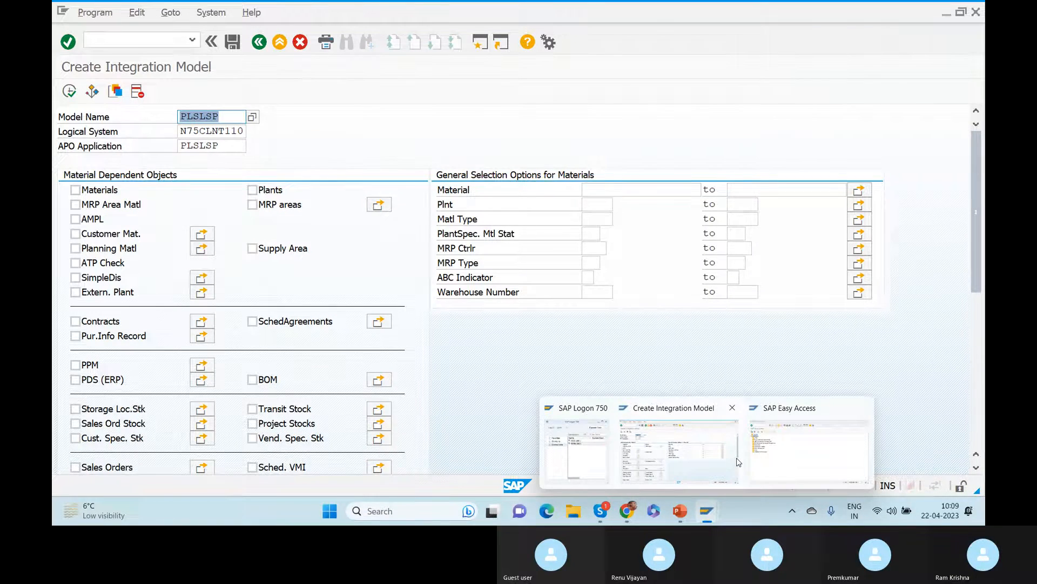
left_click(794, 451)
left_click(820, 486)
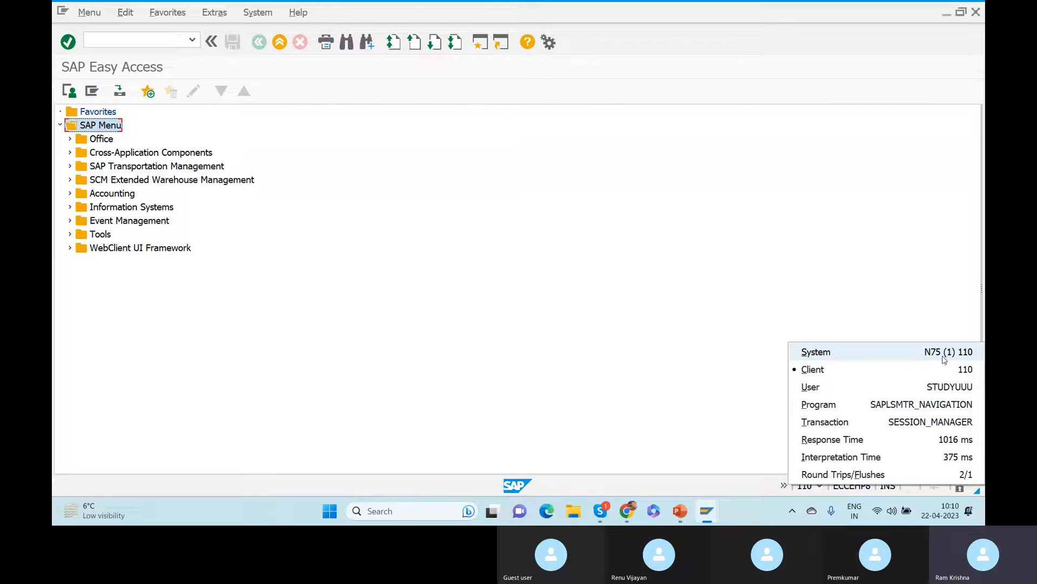
left_click(903, 329)
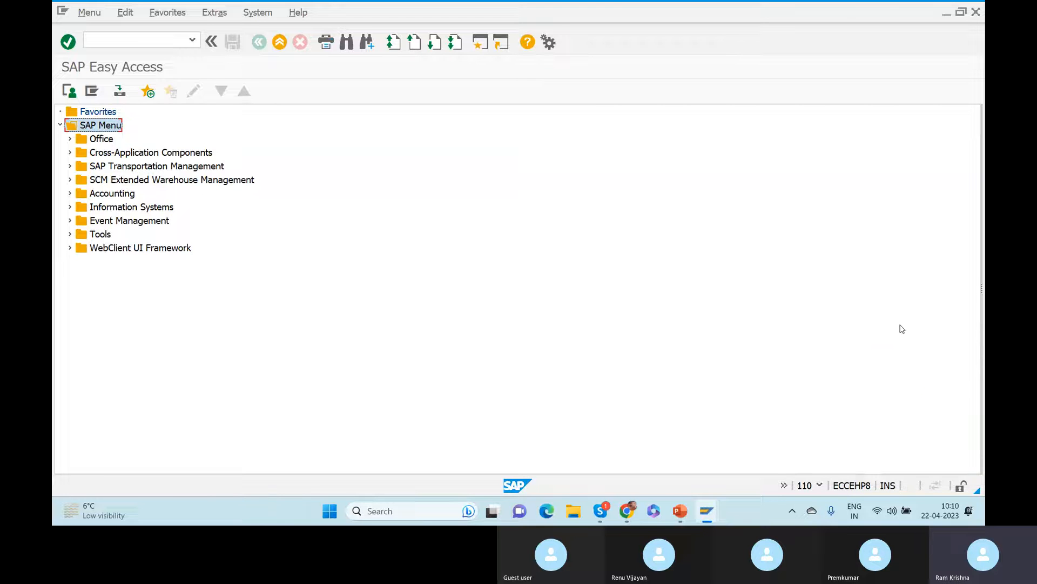
key("alt+Tab")
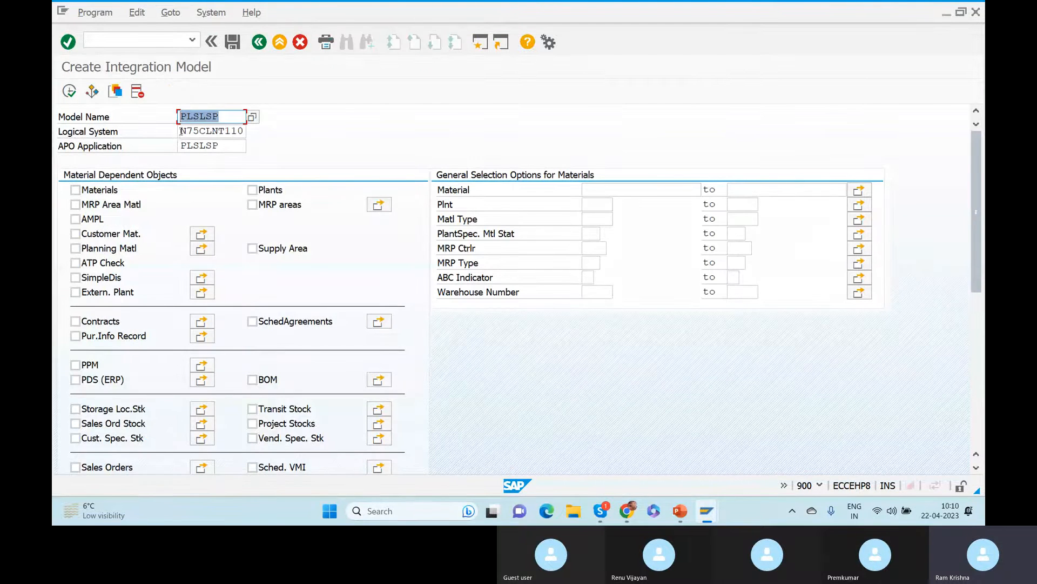
key("Tab")
key("alt+Tab")
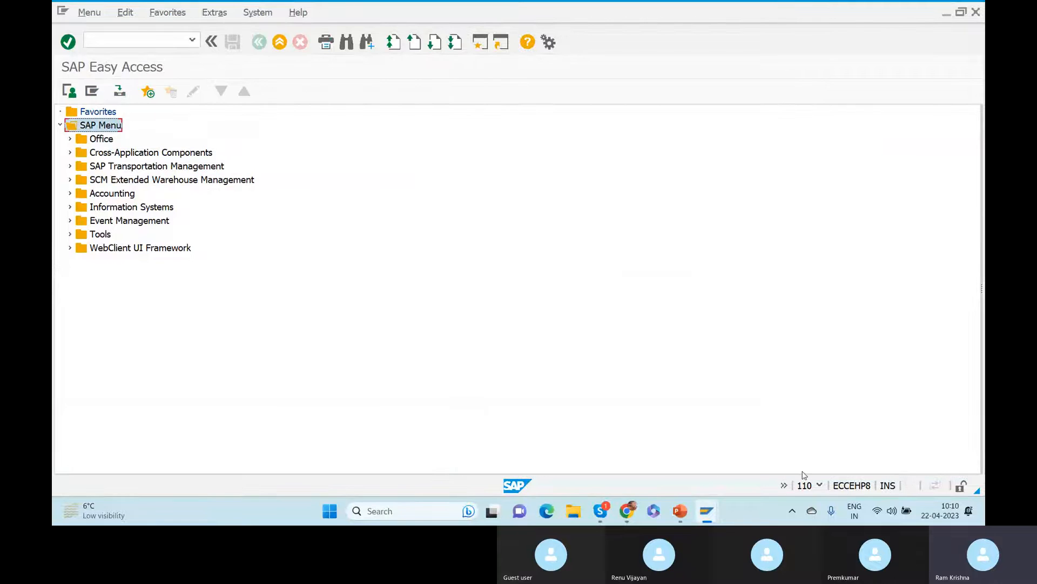
left_click(820, 485)
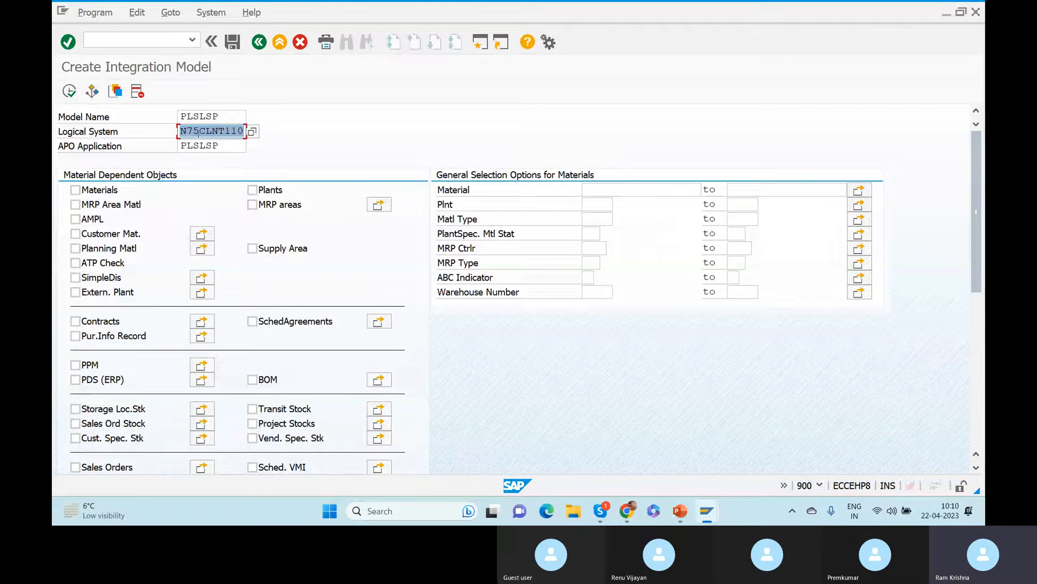
left_click_drag(199, 131, 265, 135)
Tick Plants and Shipping Points in the PLSLSP model and open the shipping point restrictions.
left_click(252, 190)
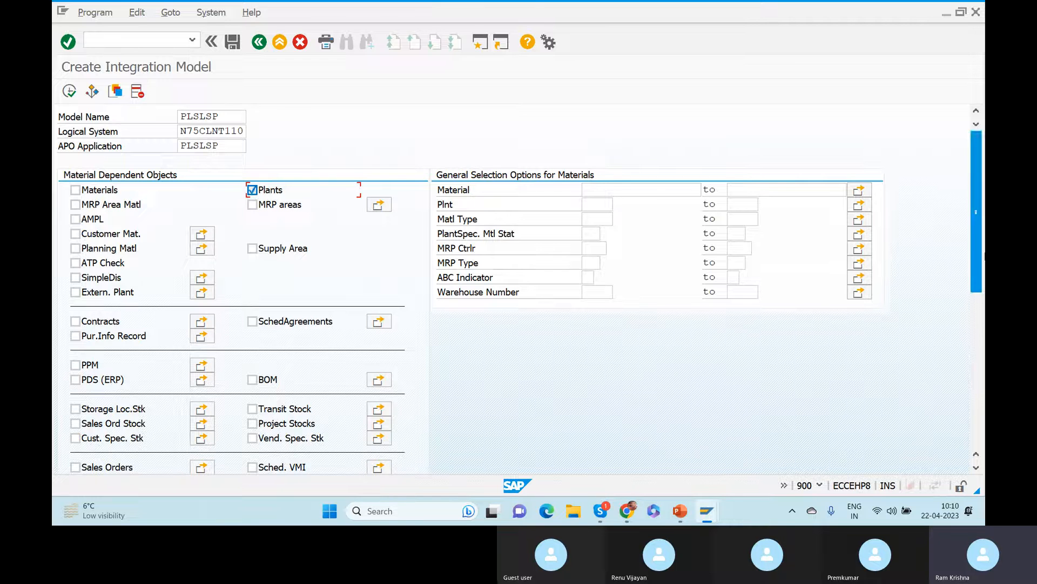
left_click_drag(979, 215, 978, 355)
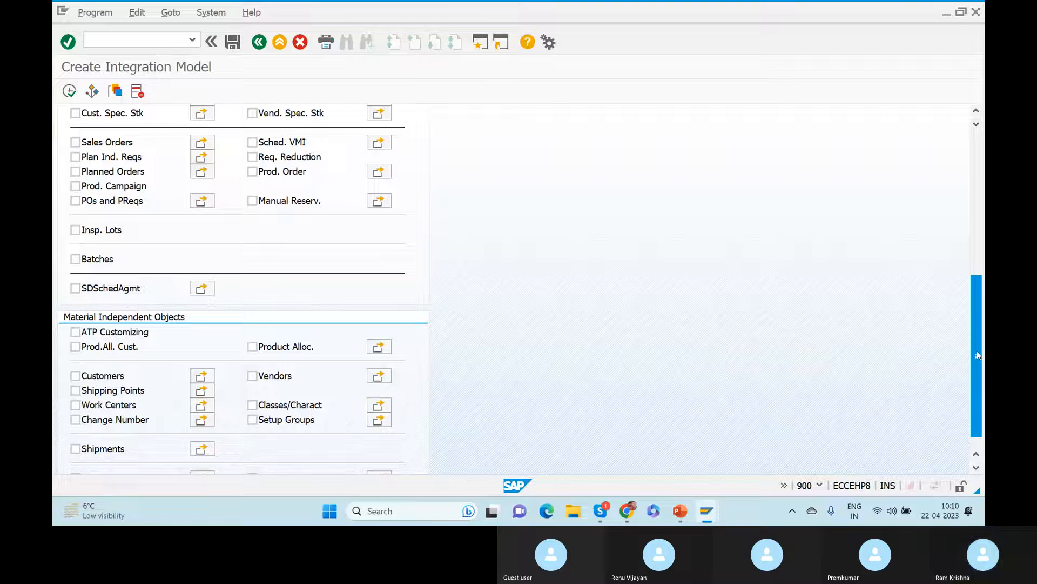
left_click_drag(976, 351, 974, 110)
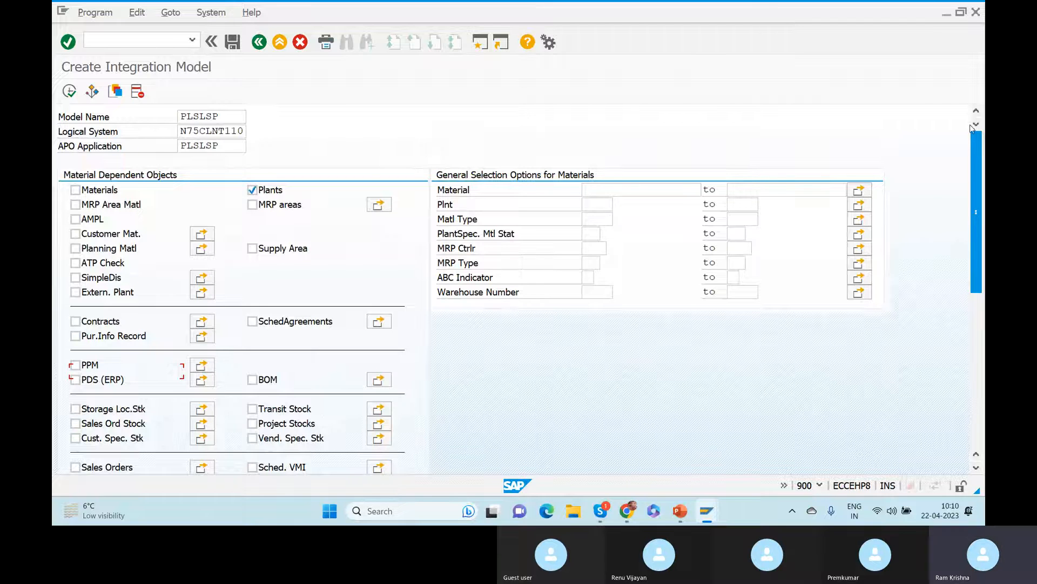
left_click_drag(971, 147, 978, 210)
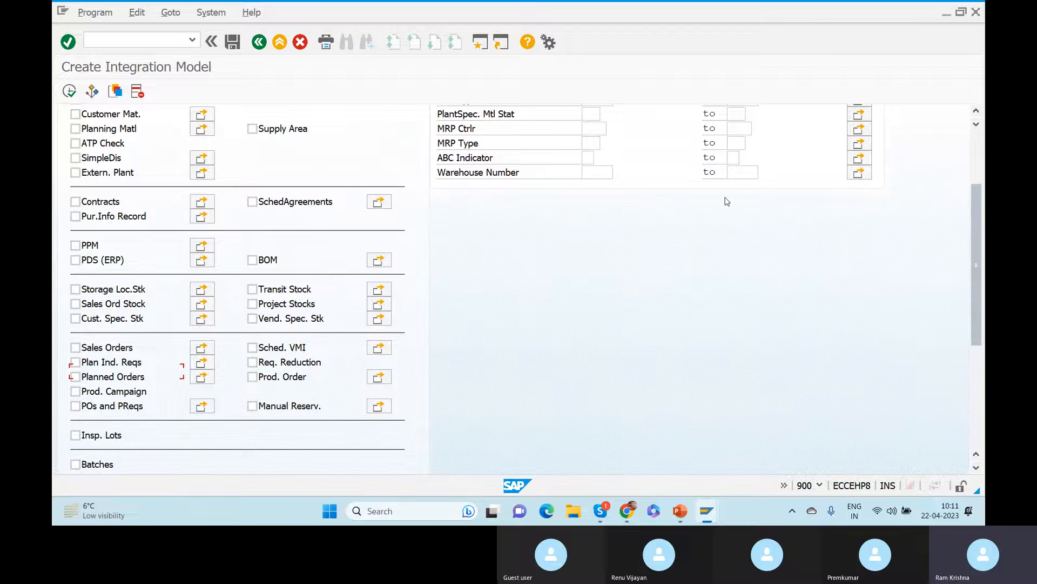
left_click_drag(976, 229, 974, 350)
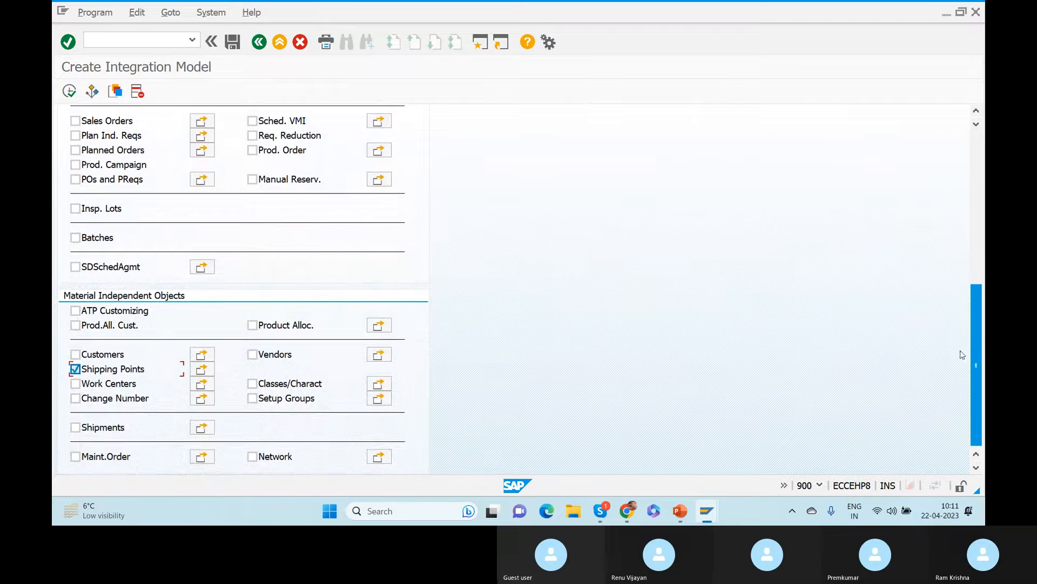
left_click(202, 371)
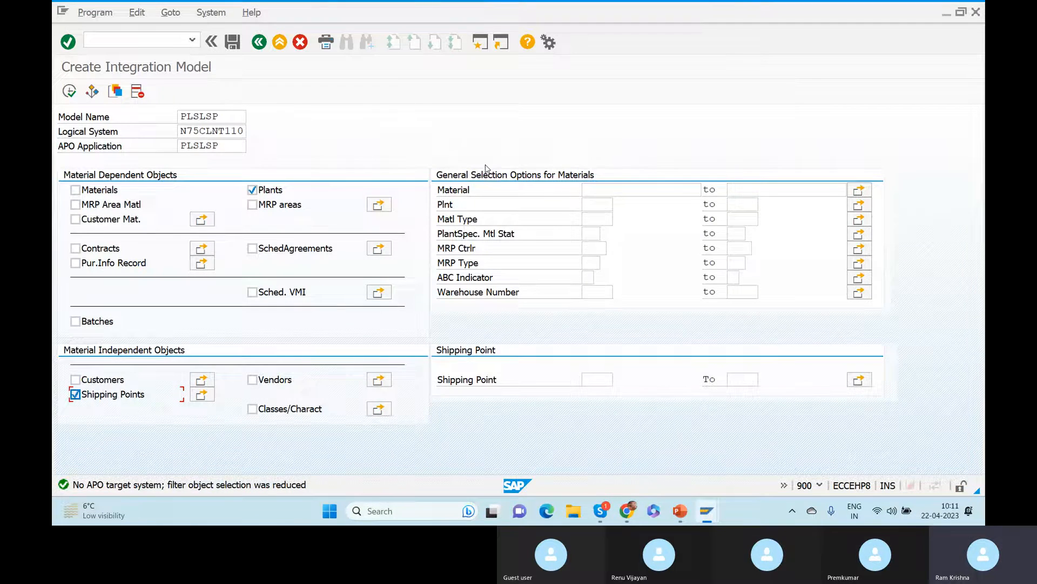
Restrict the model to plant ZGER and shipping point Z020, checking Z020 on the slides.
left_click(601, 203)
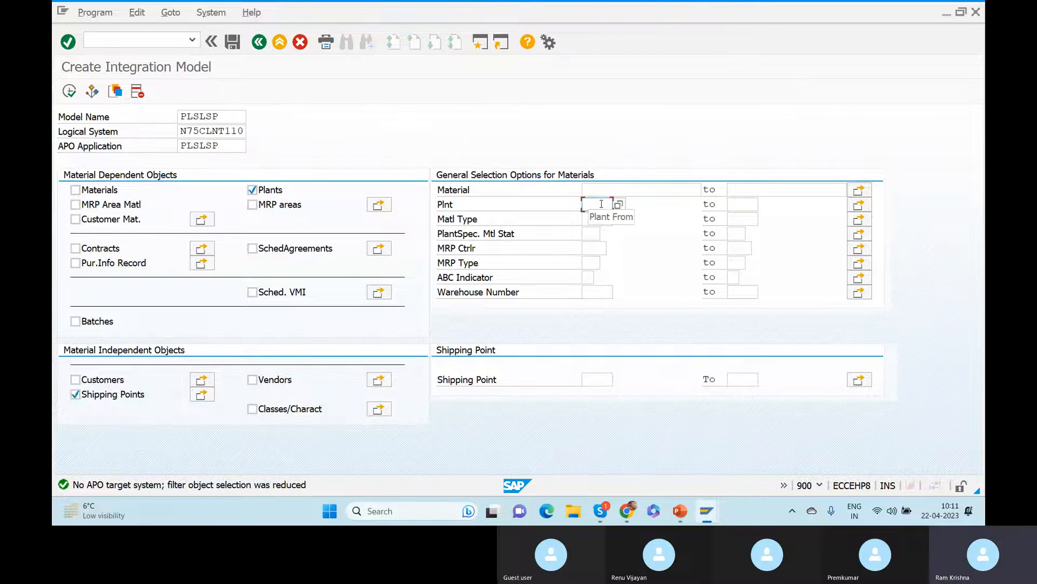
type("ZGE")
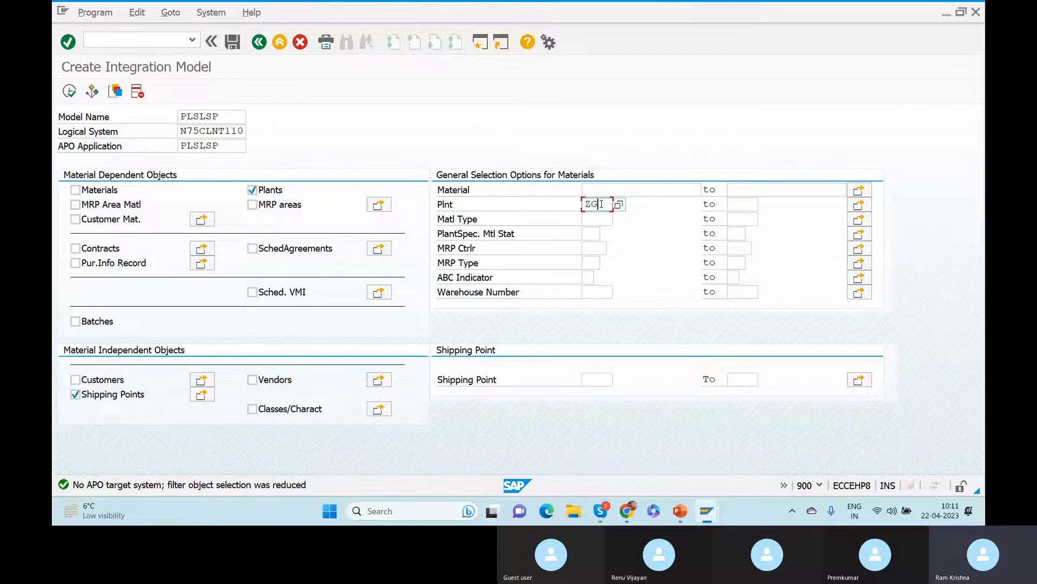
type("R")
left_click(862, 384)
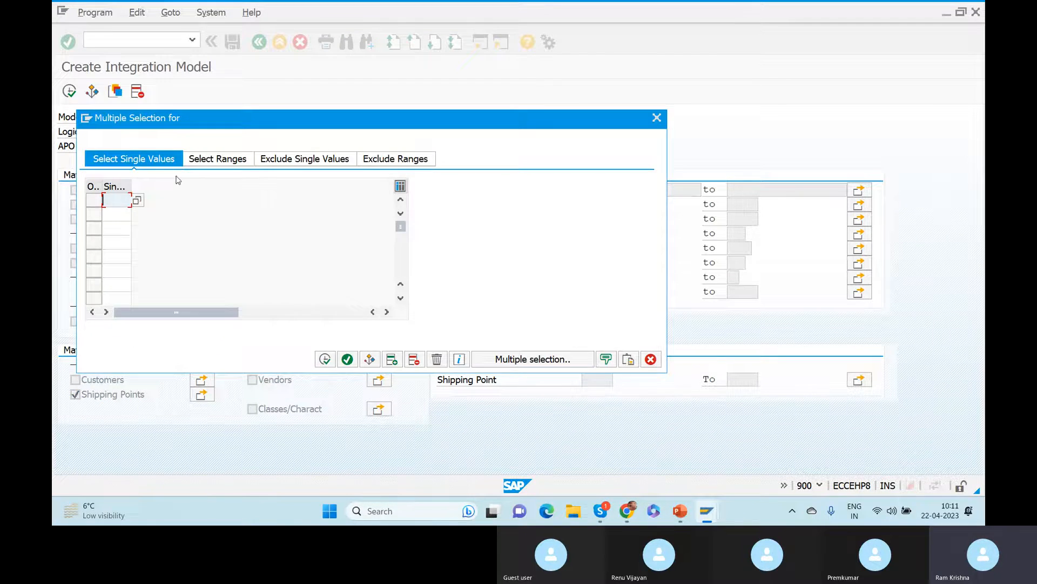
key("alt+Tab")
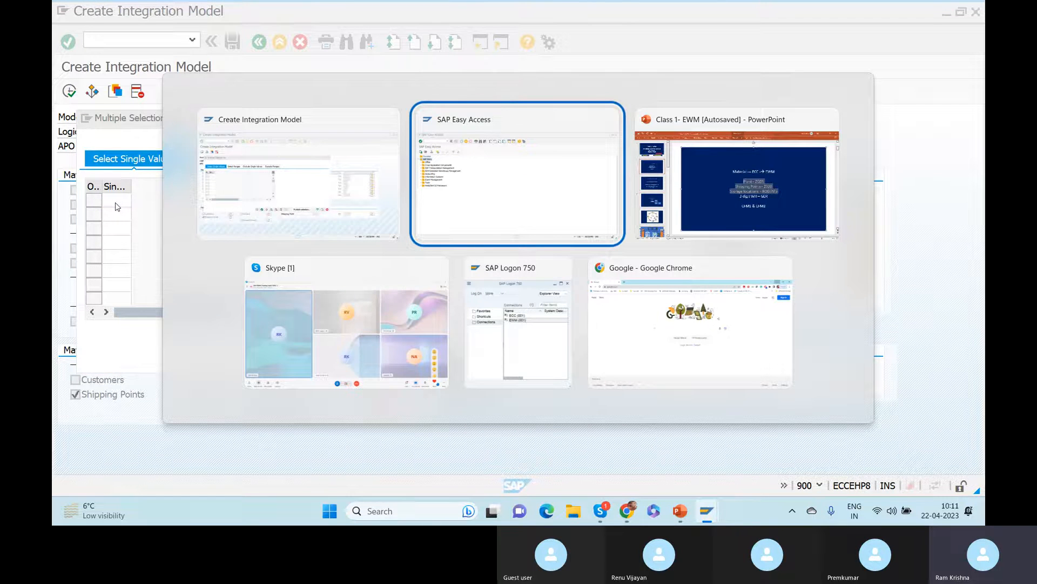
key("alt+Tab")
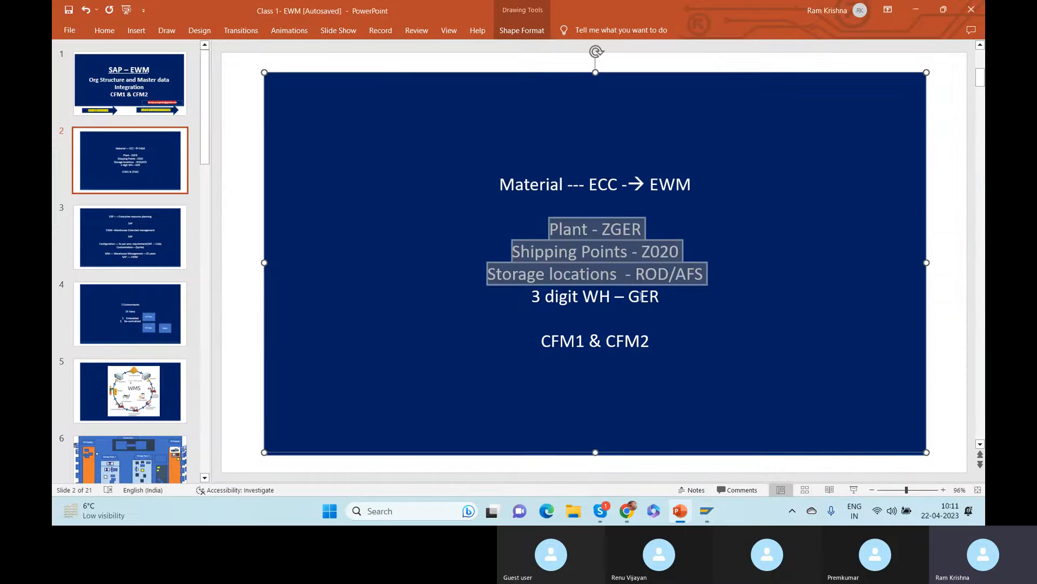
double_click(655, 254)
key("alt+Tab")
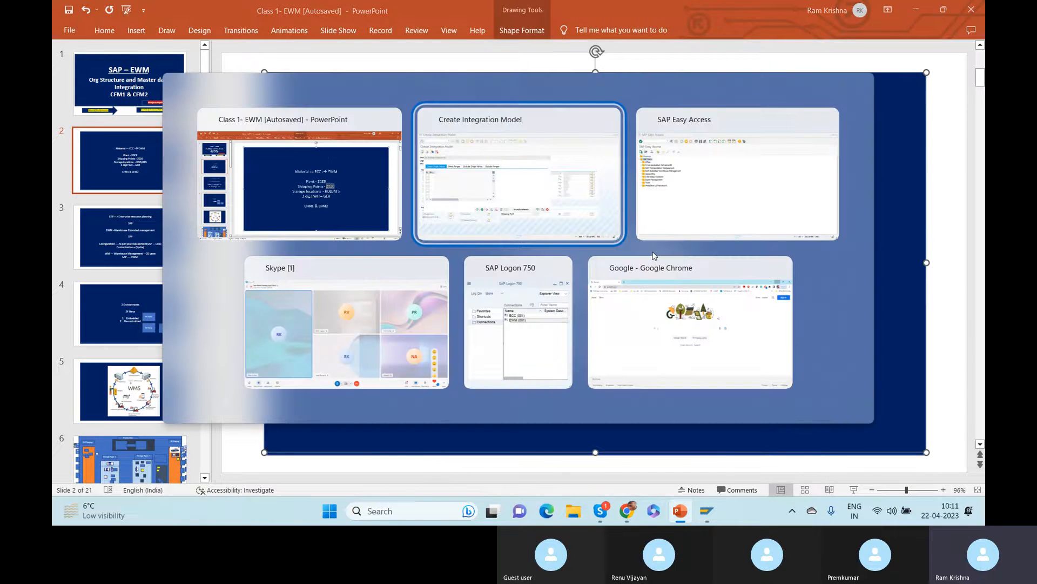
type("Z020")
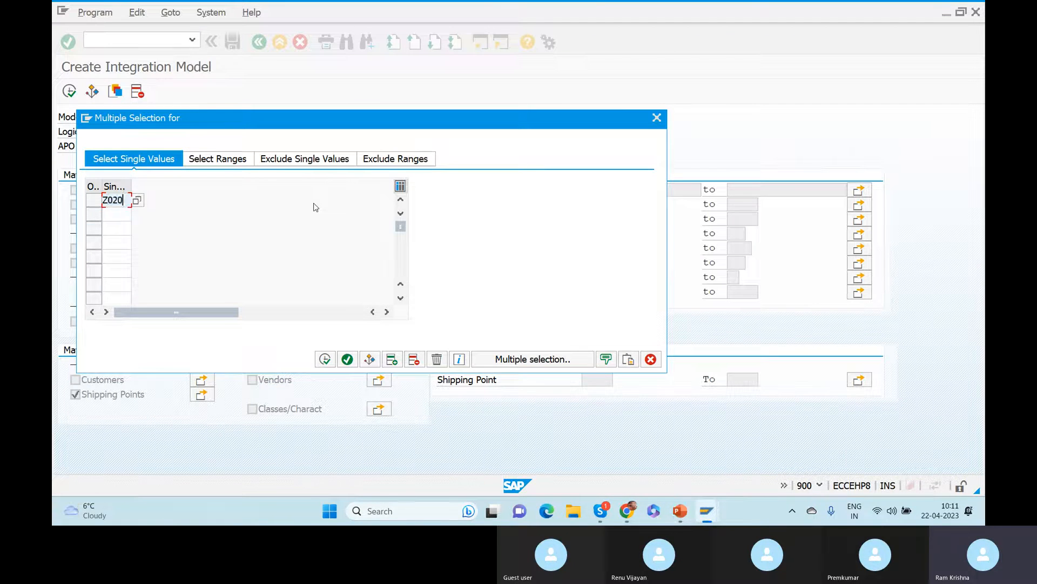
key("Return")
left_click(325, 358)
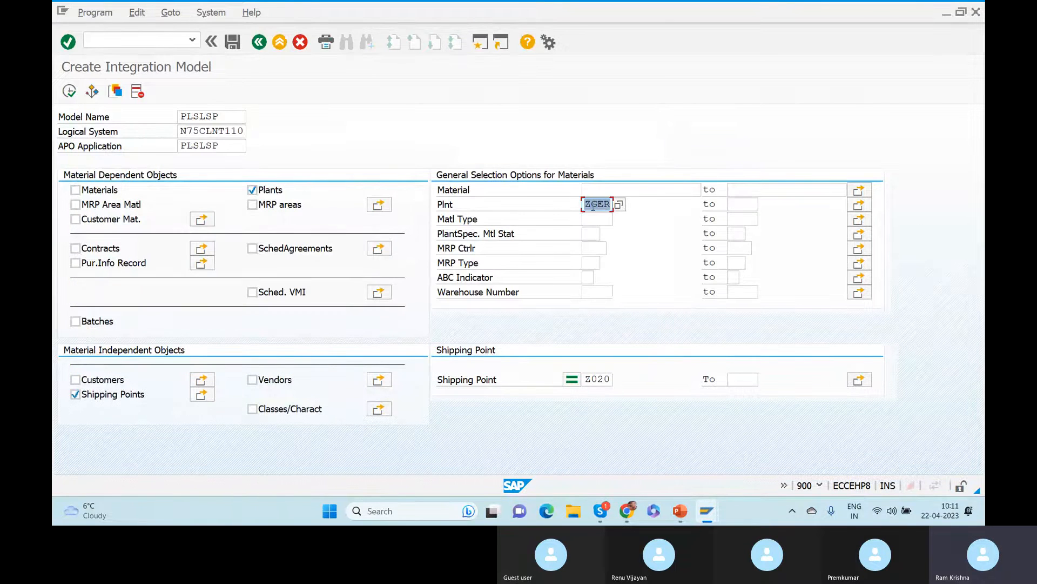
double_click(591, 380)
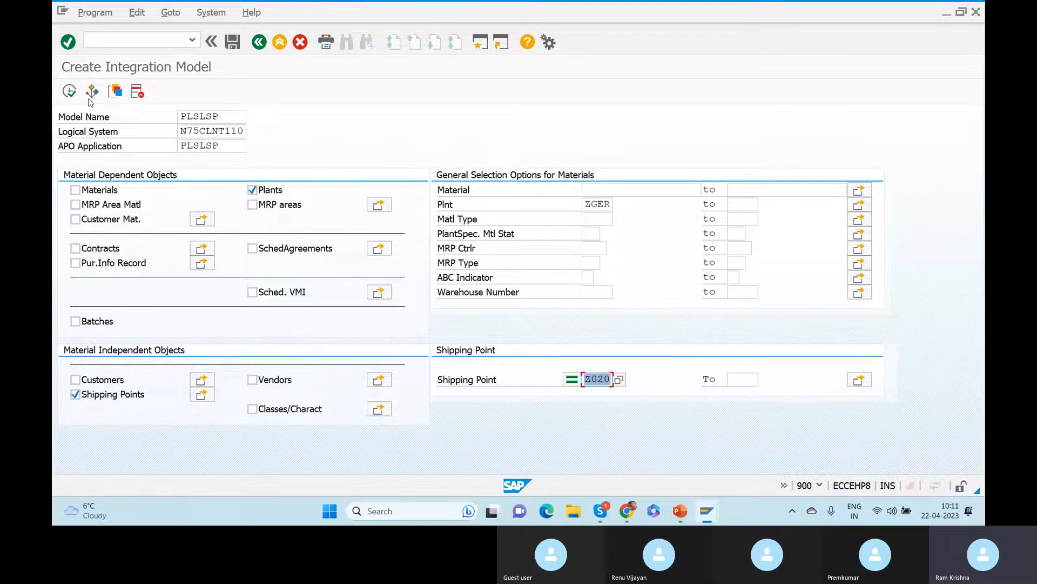
Run the selection and generate integration model PLSLSP, acknowledging the generated message.
left_click(71, 92)
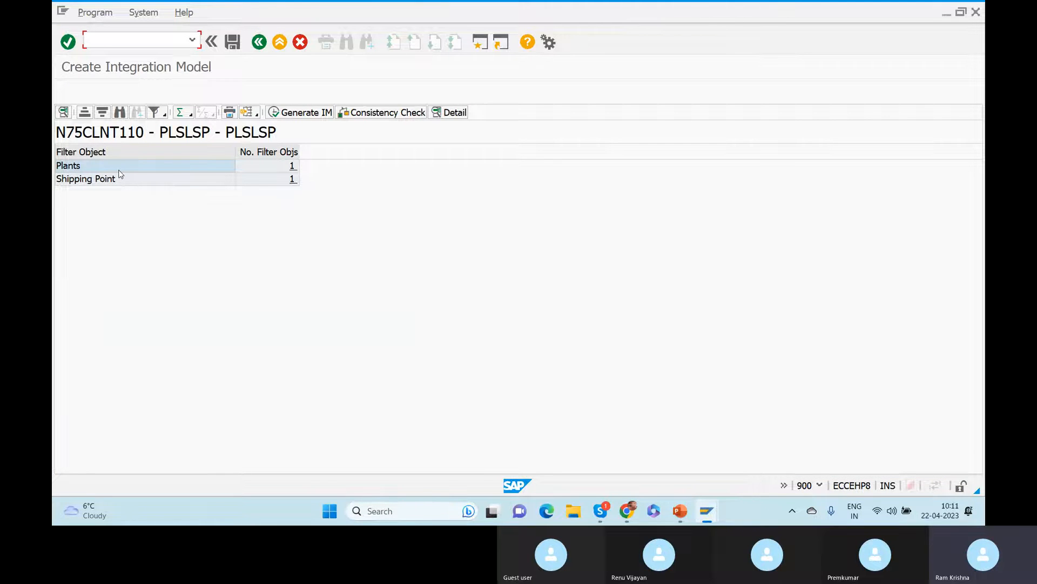
left_click(295, 113)
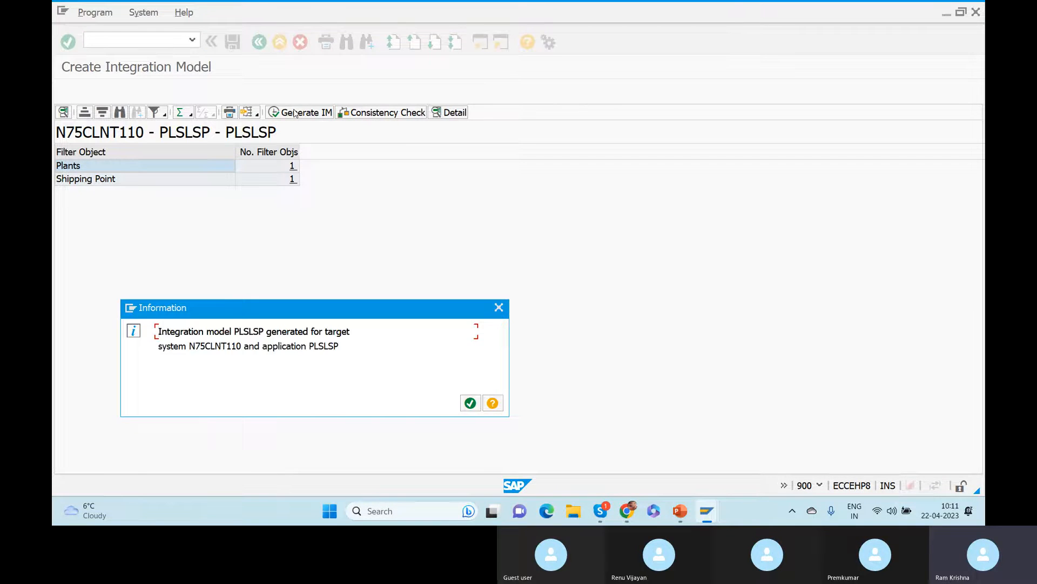
left_click(470, 403)
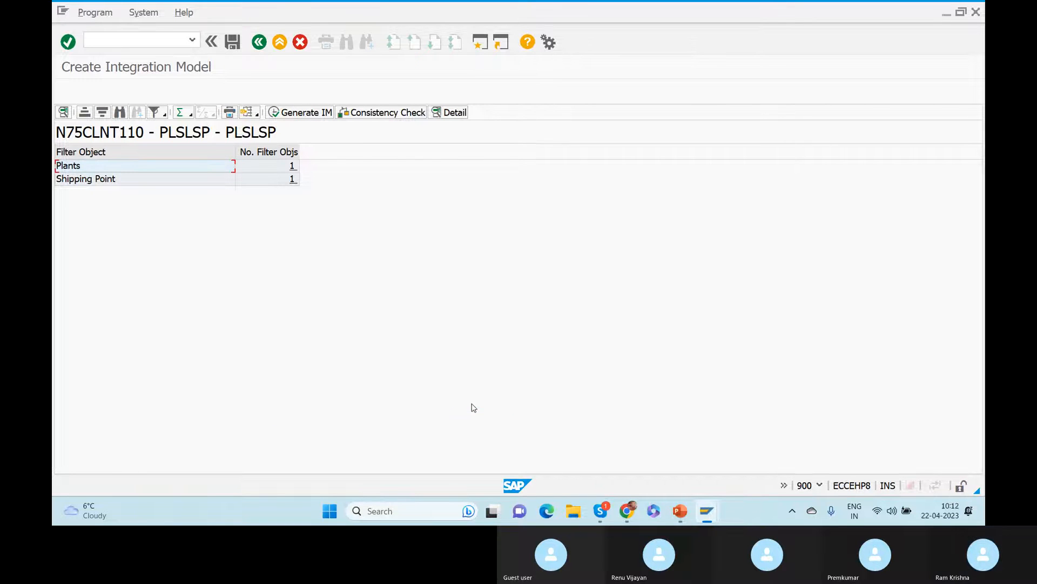
Start transaction CFM2 with /ncfm2 to reach the integration model activation screen.
left_click(111, 40)
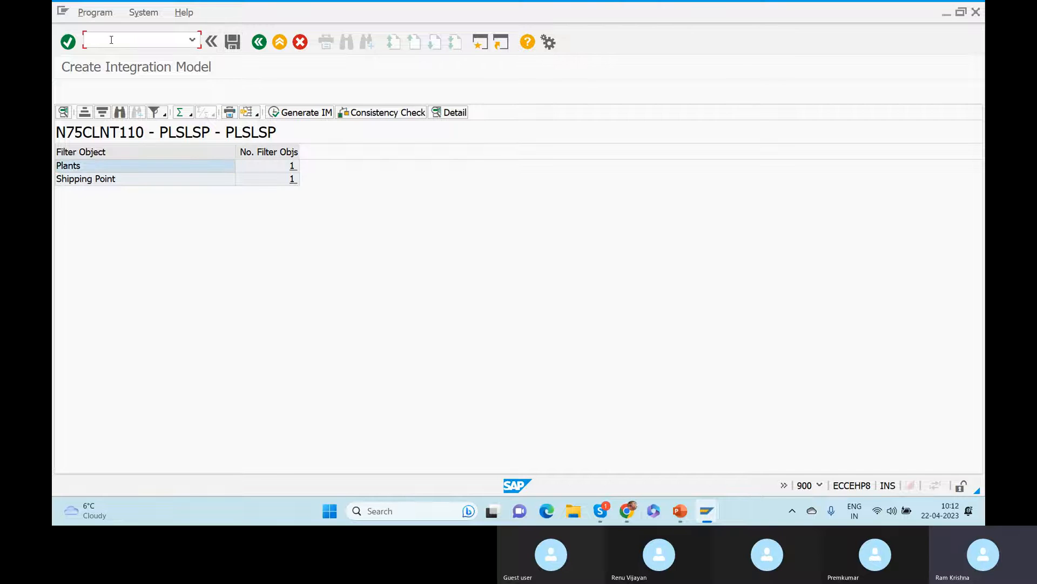
type("?ncfm2")
key("Return")
type("/cfm2")
key("Return")
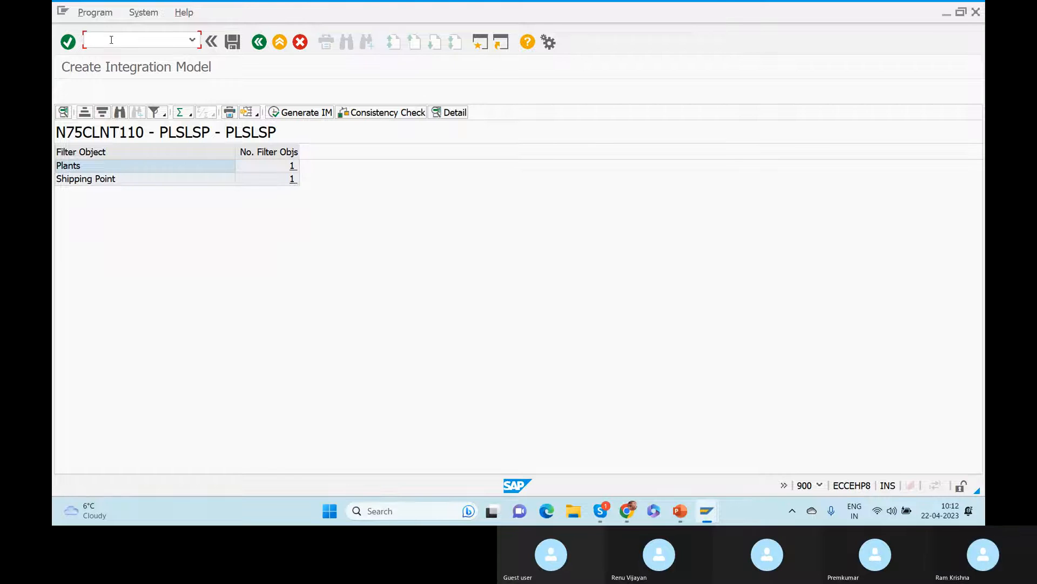
type("/ncfm2")
key("Return")
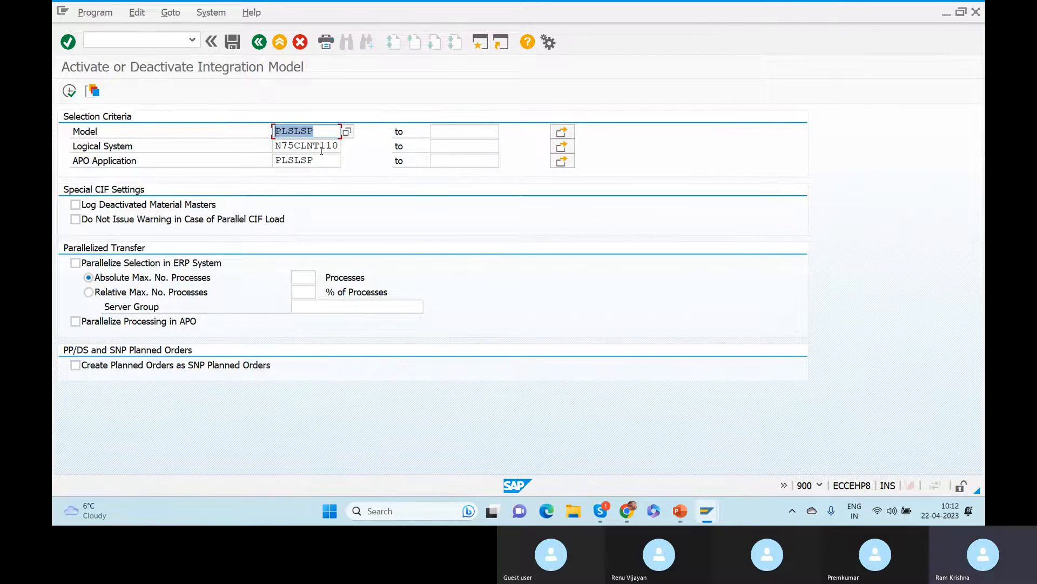
Execute the selection for PLSLSP on N75CLNT110 and show its inactive status entry.
left_click(276, 146)
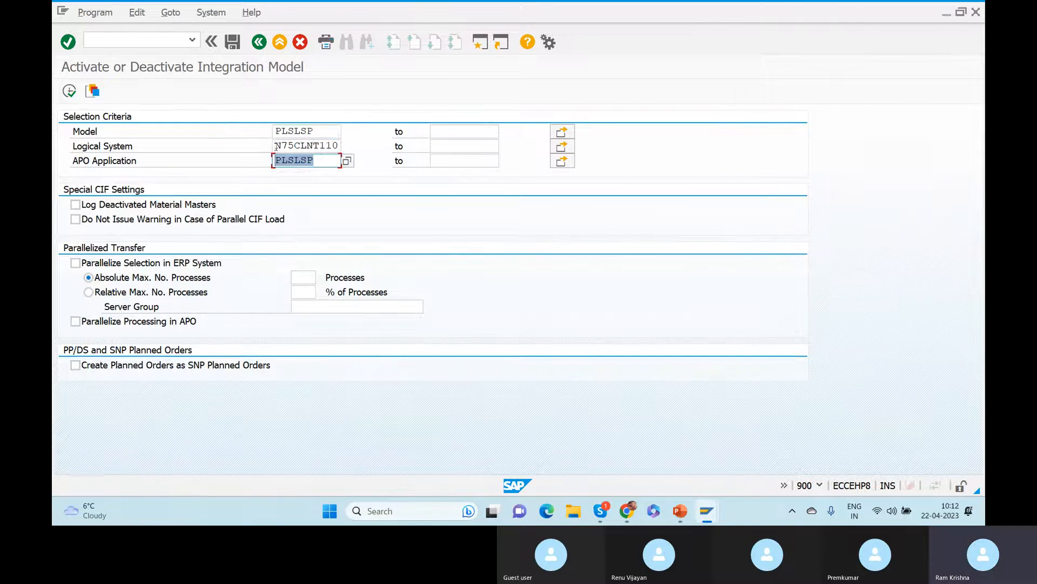
left_click(71, 93)
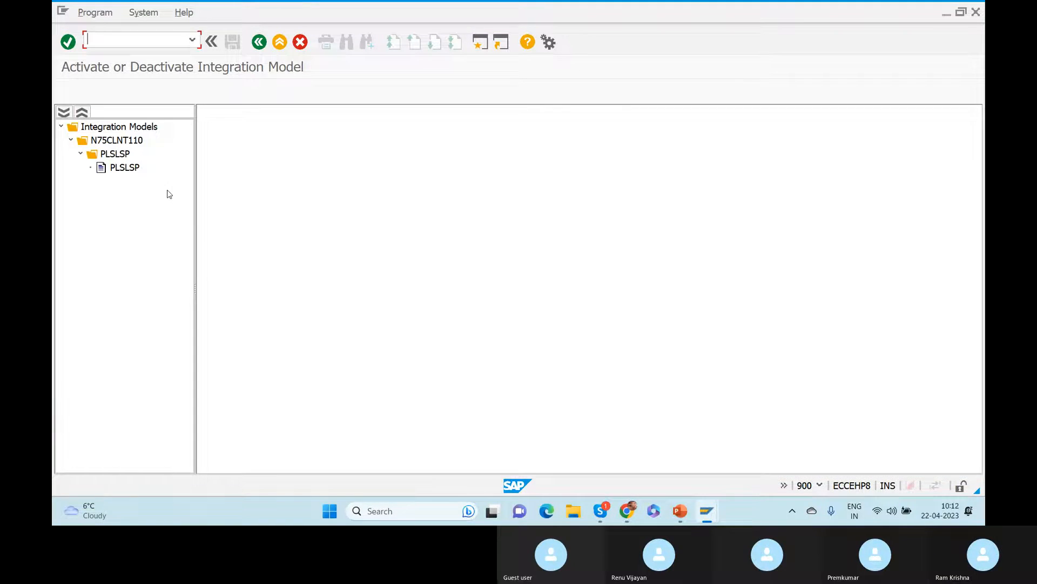
double_click(122, 170)
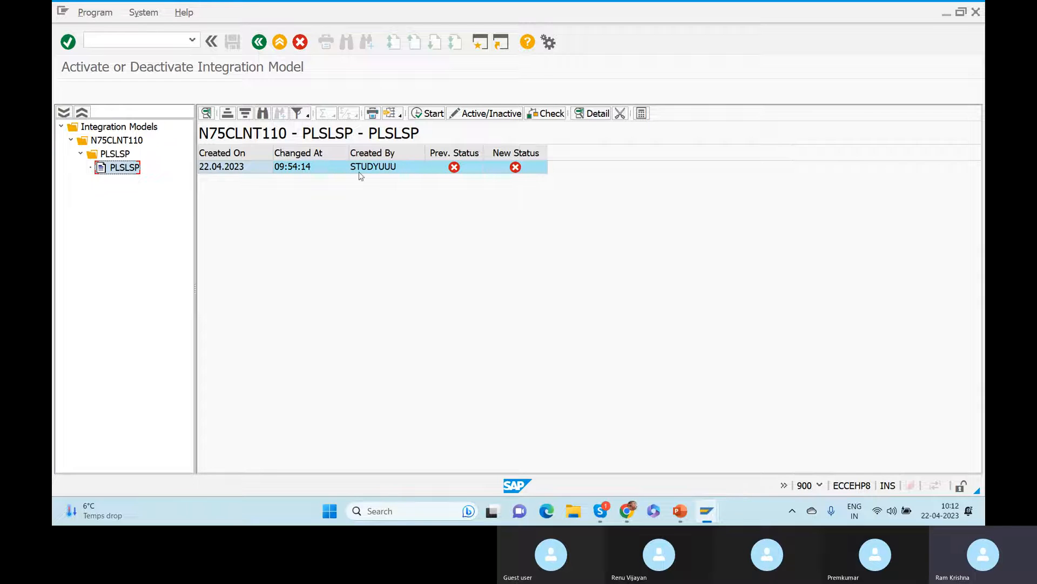
left_click(257, 168)
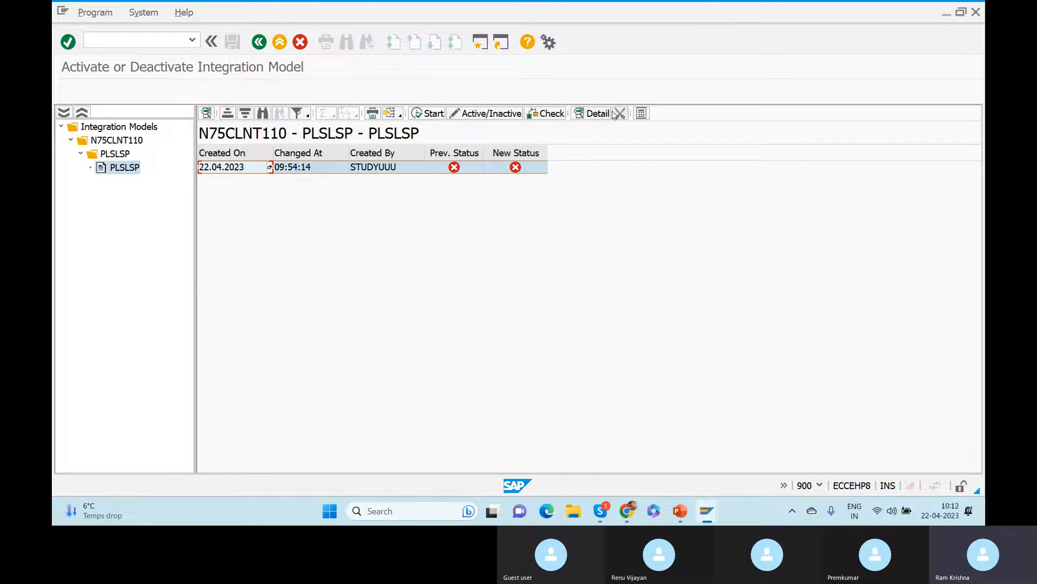
Set PLSLSP's new status to active and start activation, ignoring the blocked-queue warning.
left_click(581, 111)
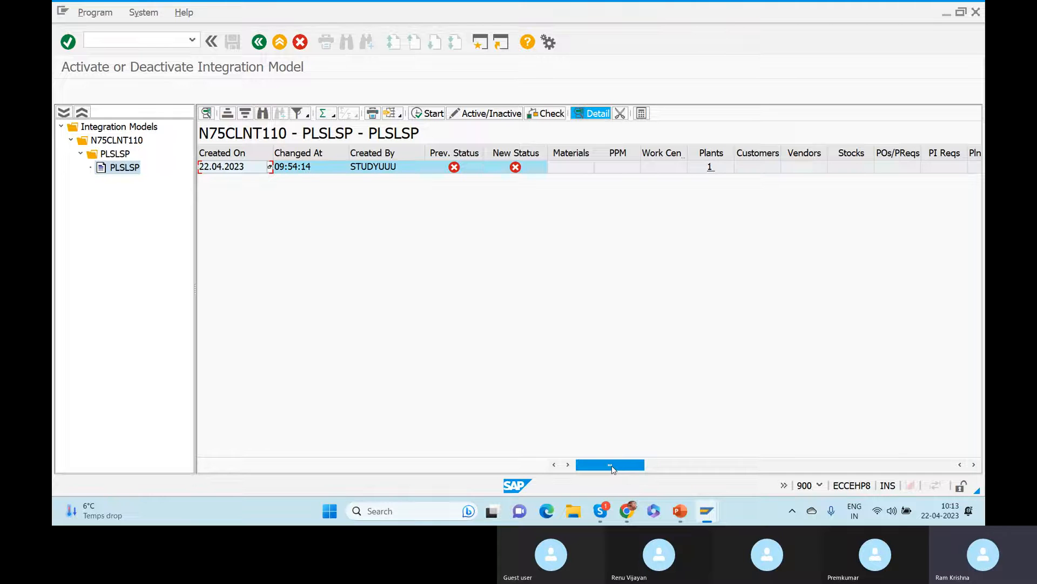
left_click_drag(612, 465, 796, 466)
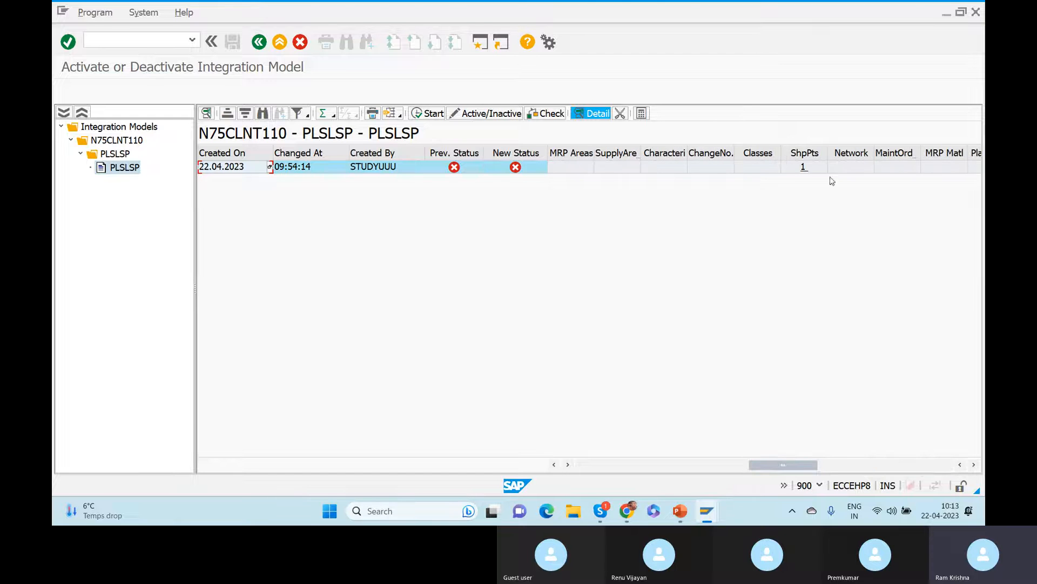
left_click_drag(772, 465, 318, 471)
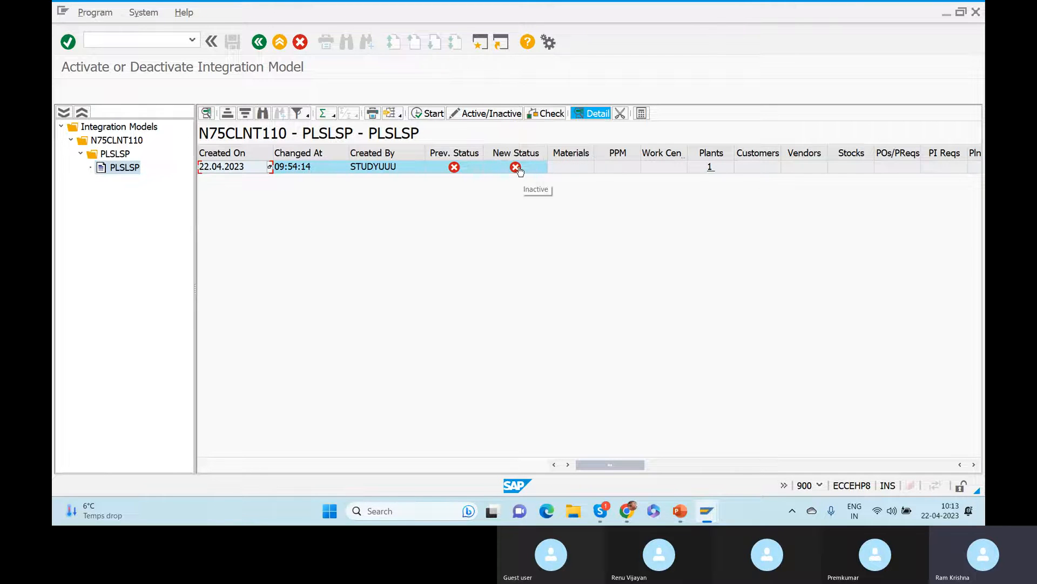
left_click(516, 168)
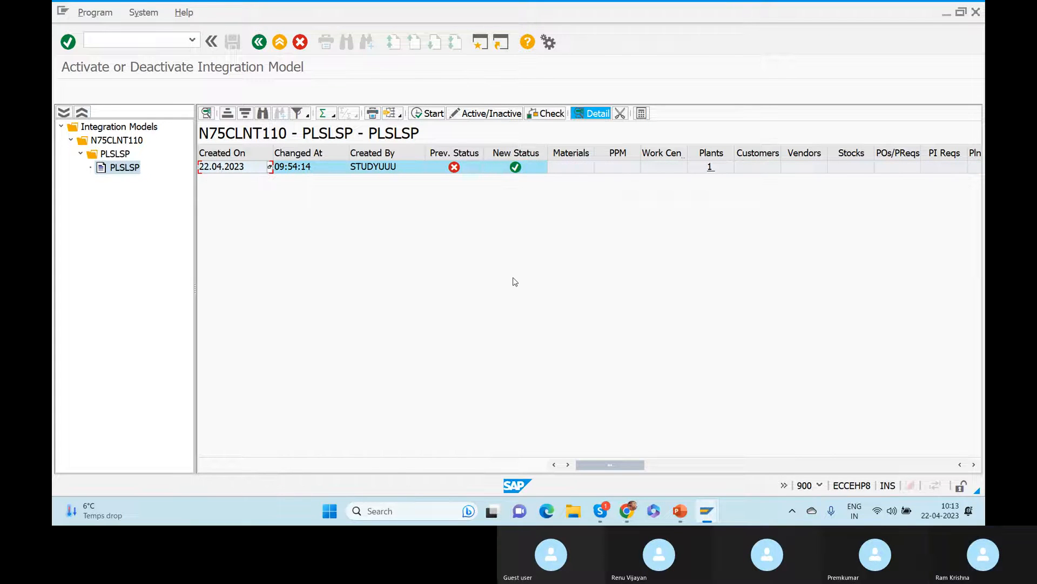
left_click(430, 114)
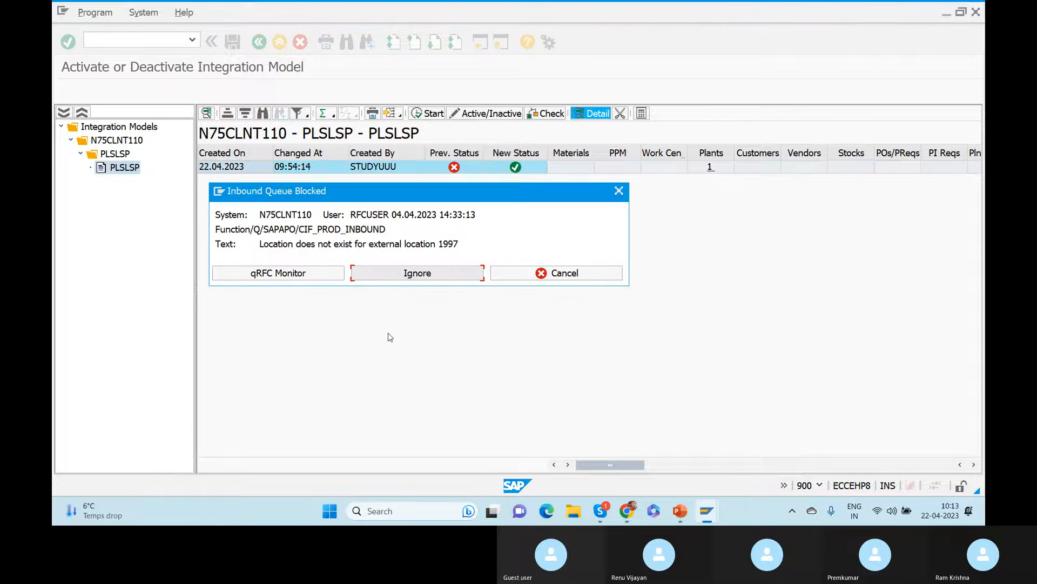
left_click(403, 272)
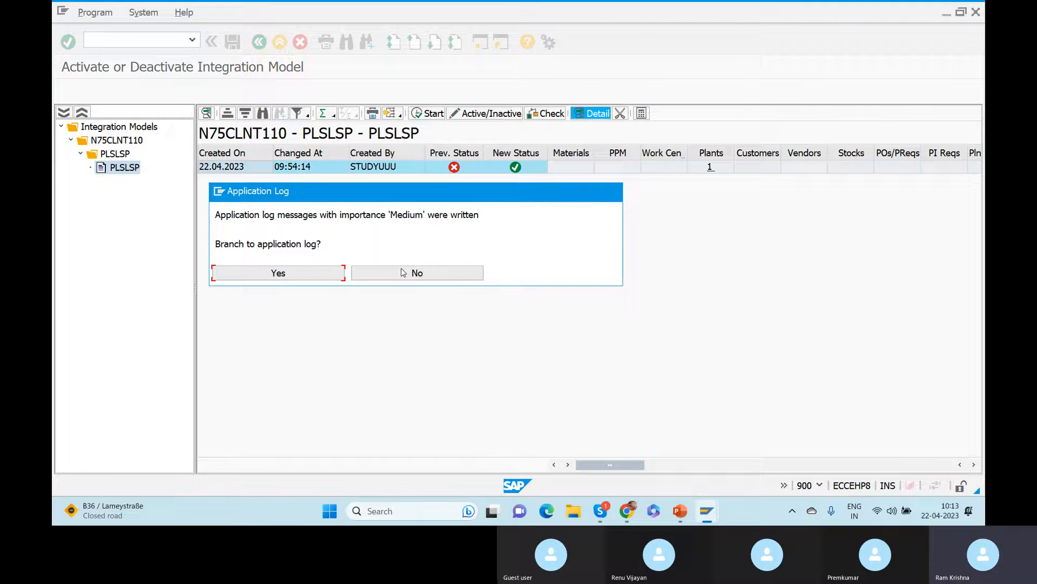
Open the activation's application log listing the CFM2 initial data transfer logs.
left_click(286, 273)
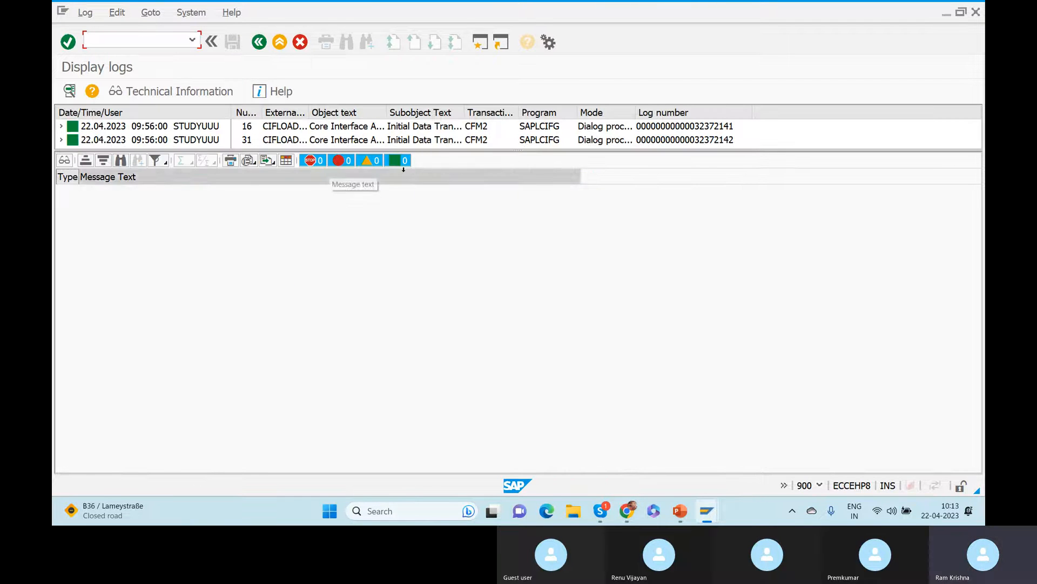
left_click_drag(427, 150, 411, 195)
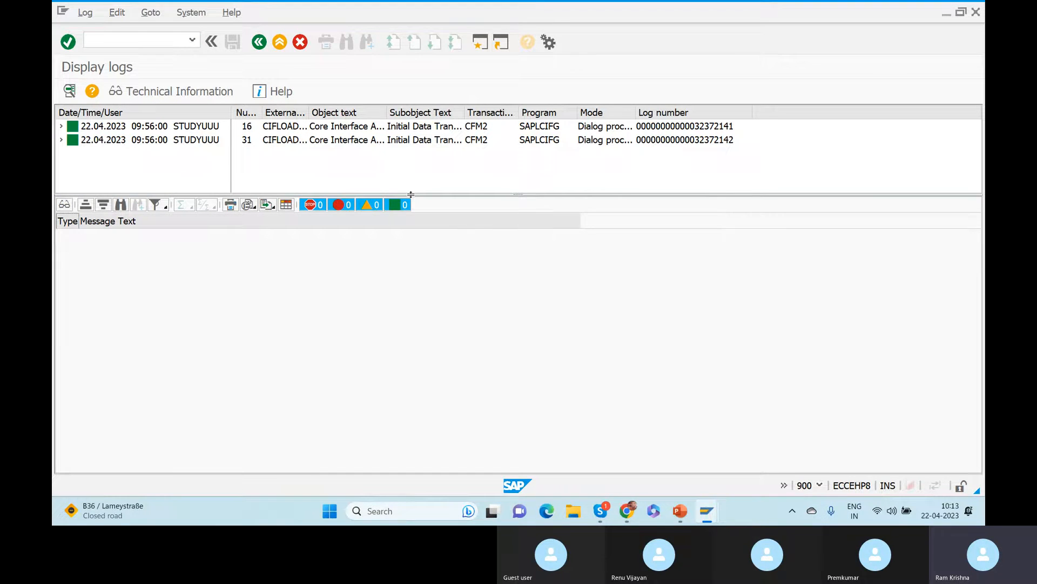
key("alt+Tab")
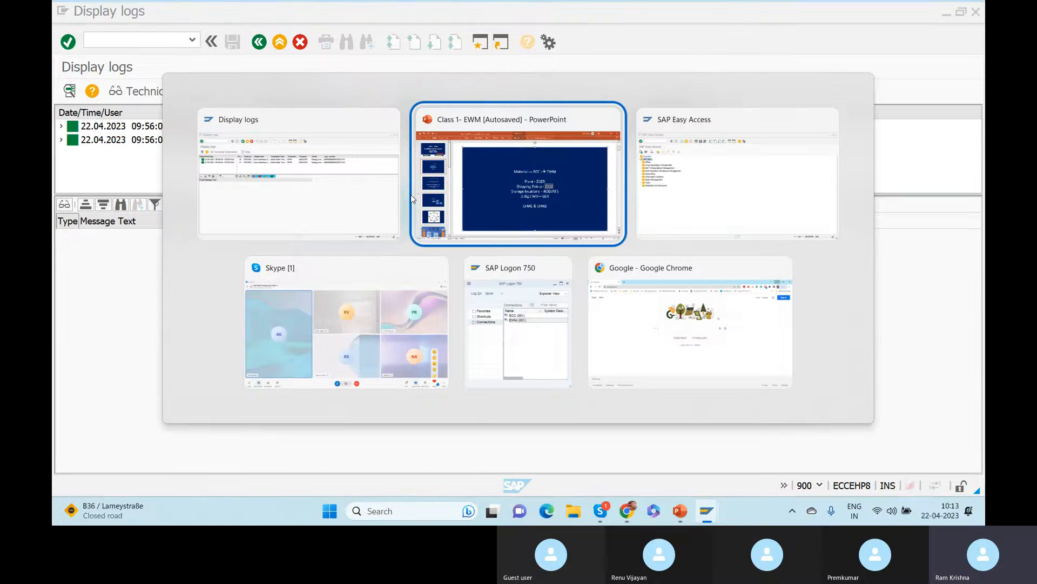
Switch to SAP Easy Access, expand SCM Extended Warehouse Management and stop the stalled transaction.
key("alt+Tab")
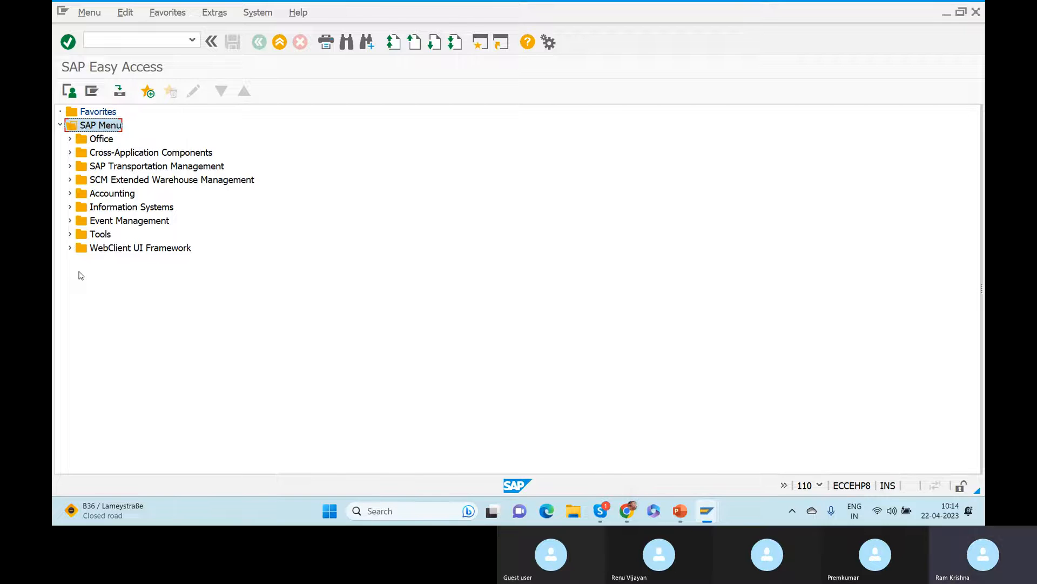
left_click(71, 181)
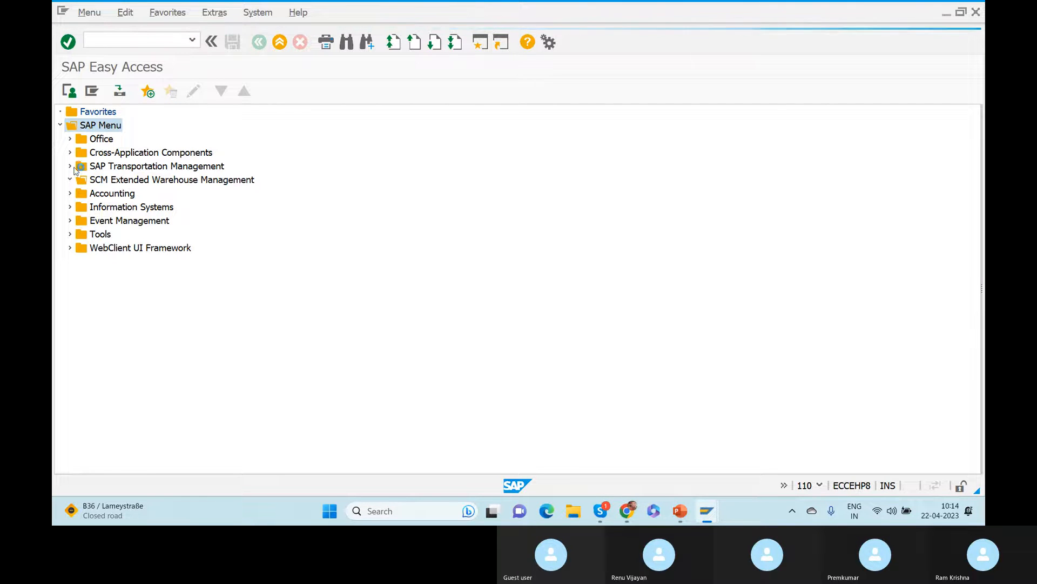
left_click(62, 11)
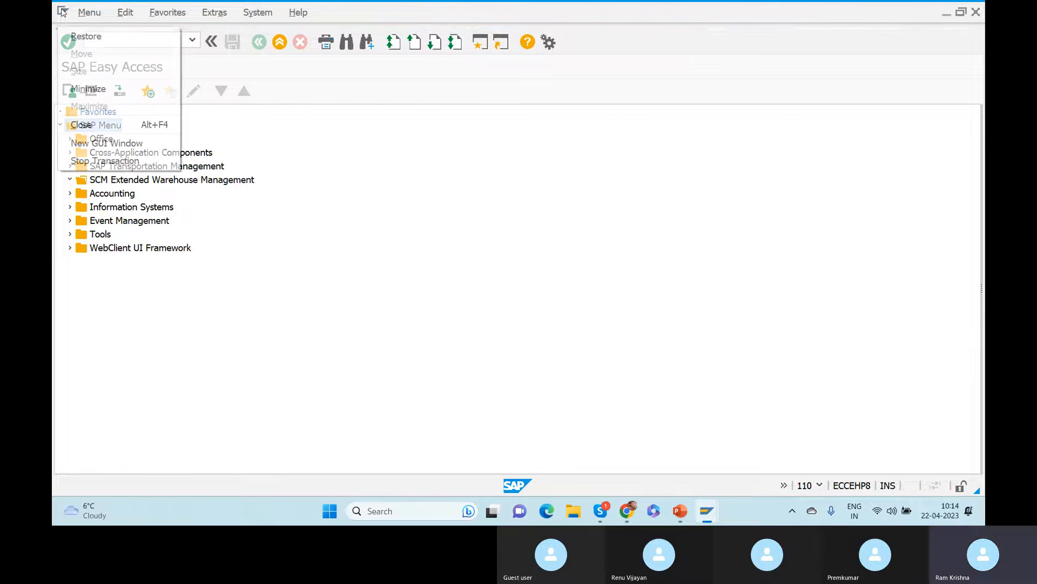
left_click(104, 161)
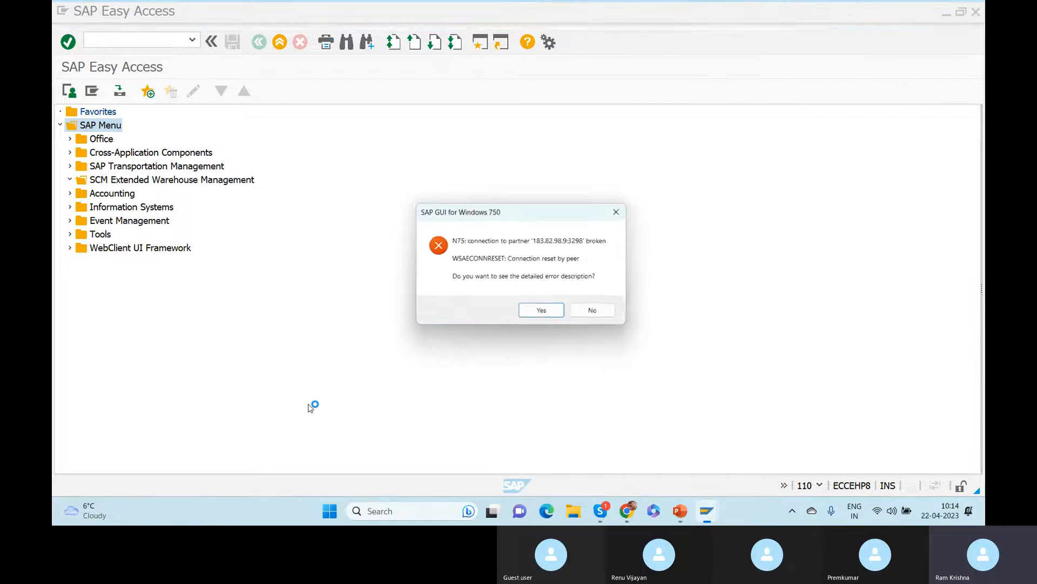
Dismiss the connection error and log back on to EWM (001) with the user's credentials.
left_click(597, 315)
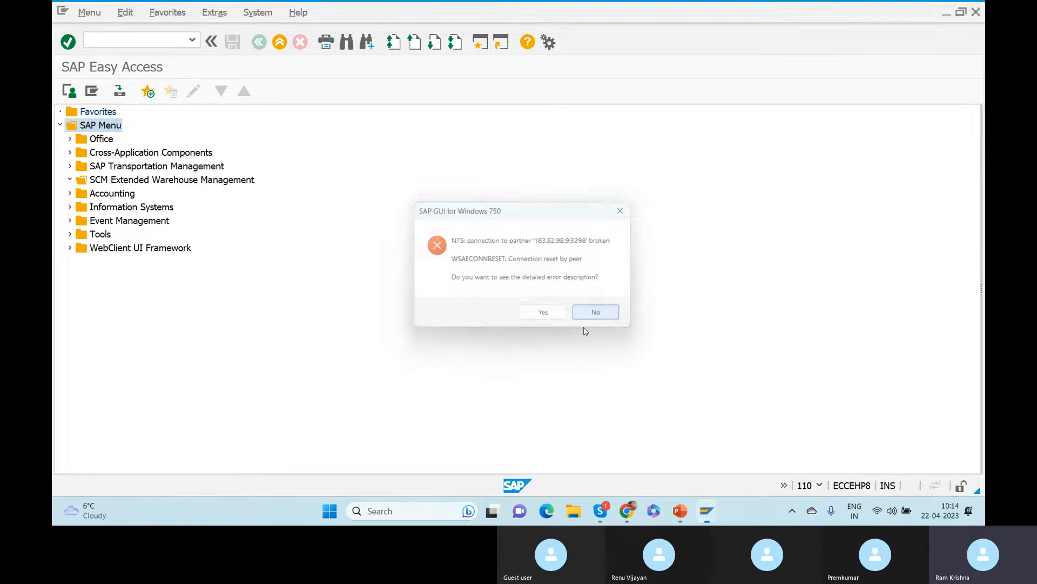
mouse_move(705, 513)
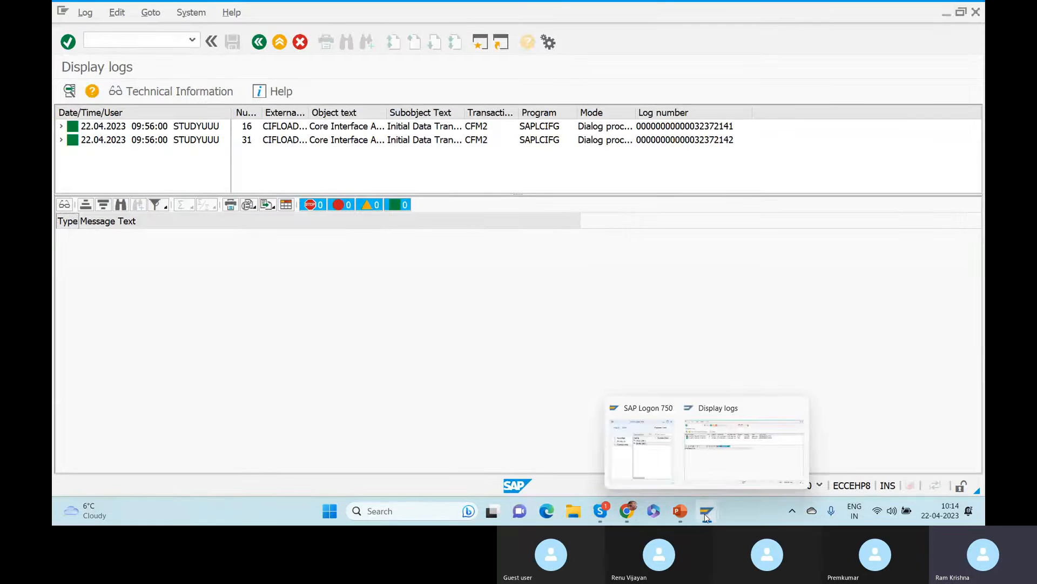
left_click(669, 461)
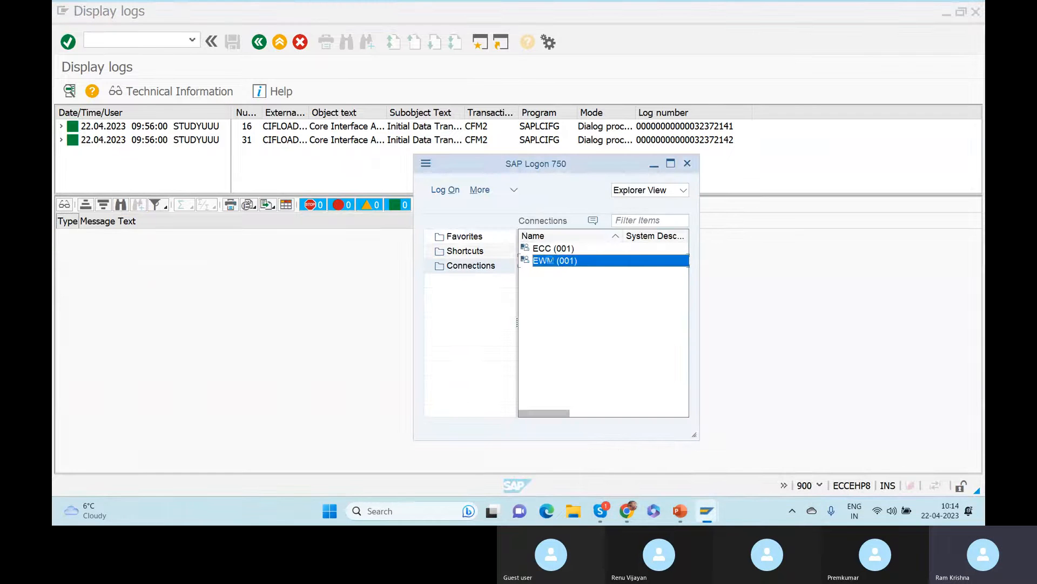
double_click(549, 260)
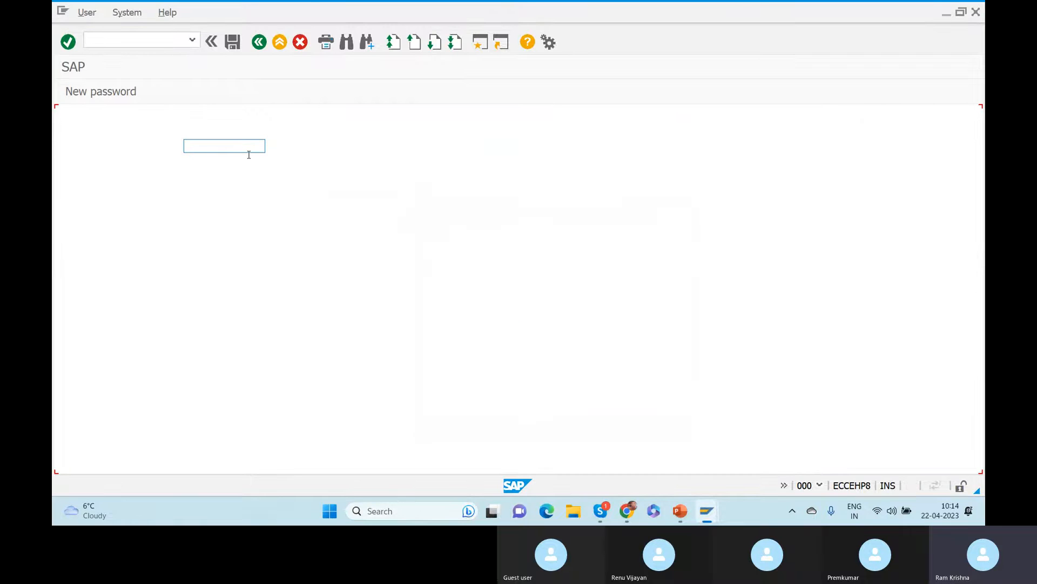
type("s")
key("Down")
key("Return")
key("Tab")
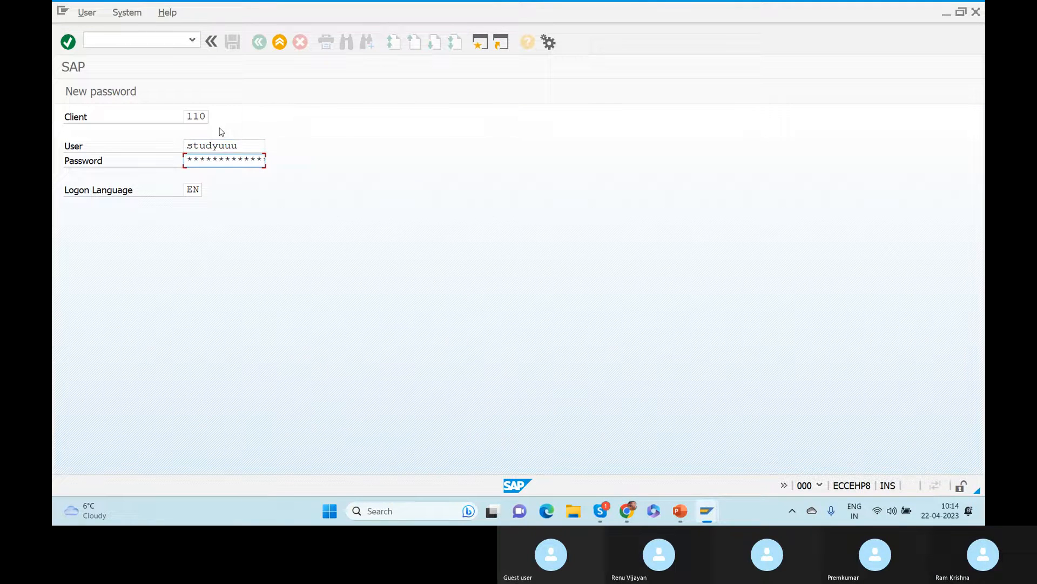
type("********")
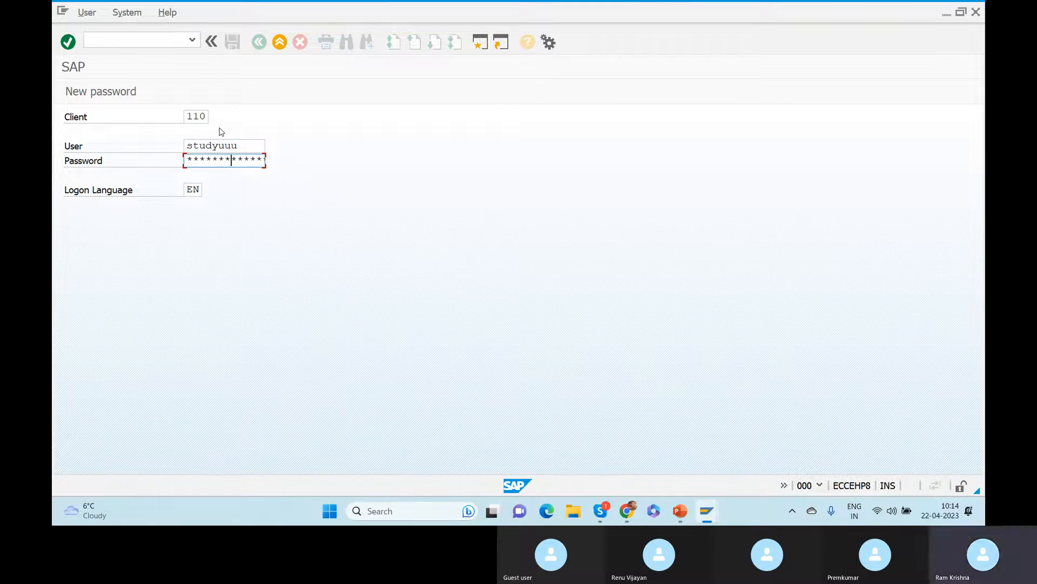
key("Return")
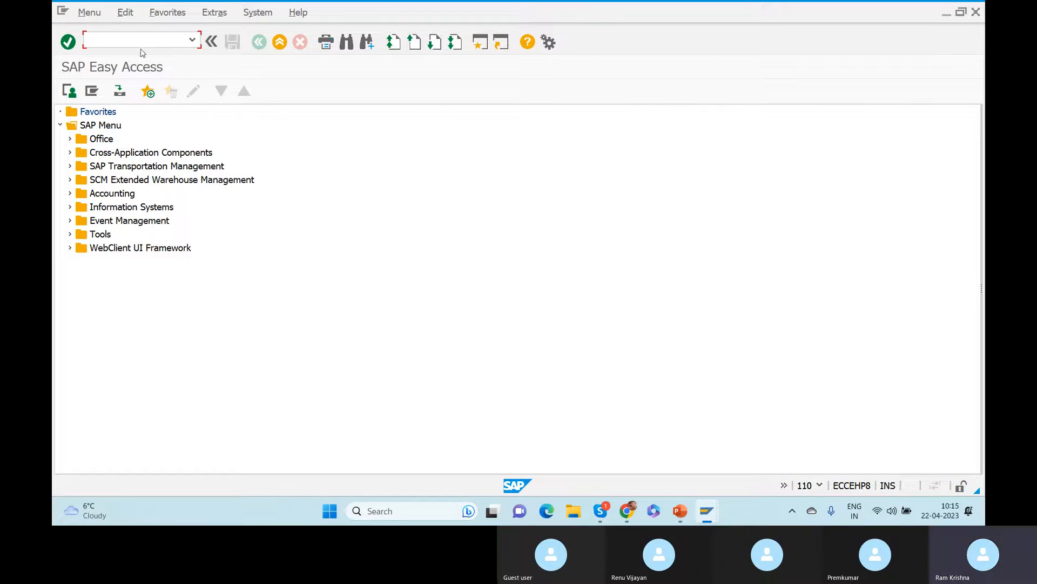
Navigate SCM Basis > Master Data > Location and launch /SAPAPO/LOC3 - Location.
left_click(70, 179)
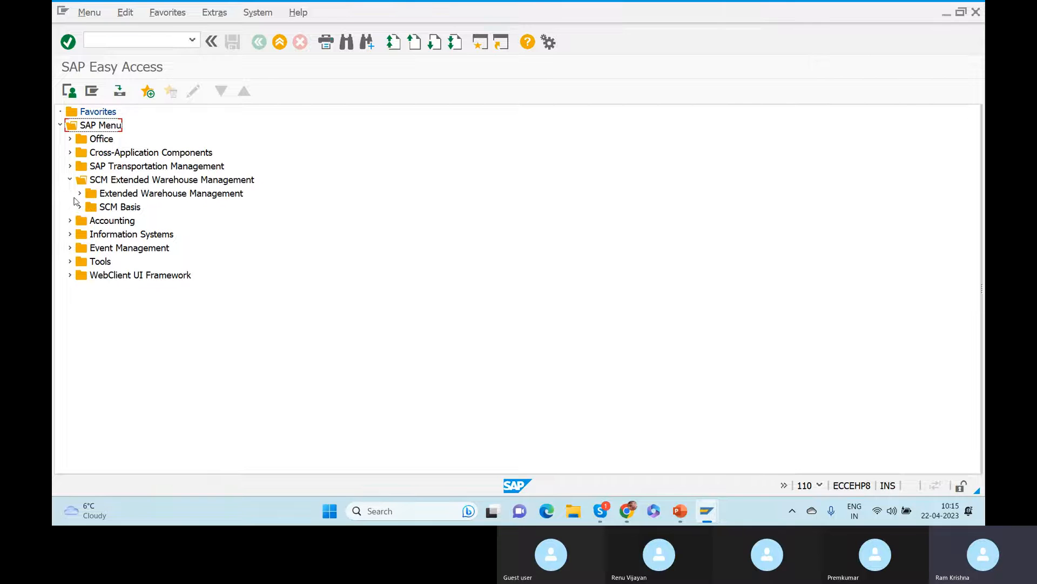
left_click(80, 207)
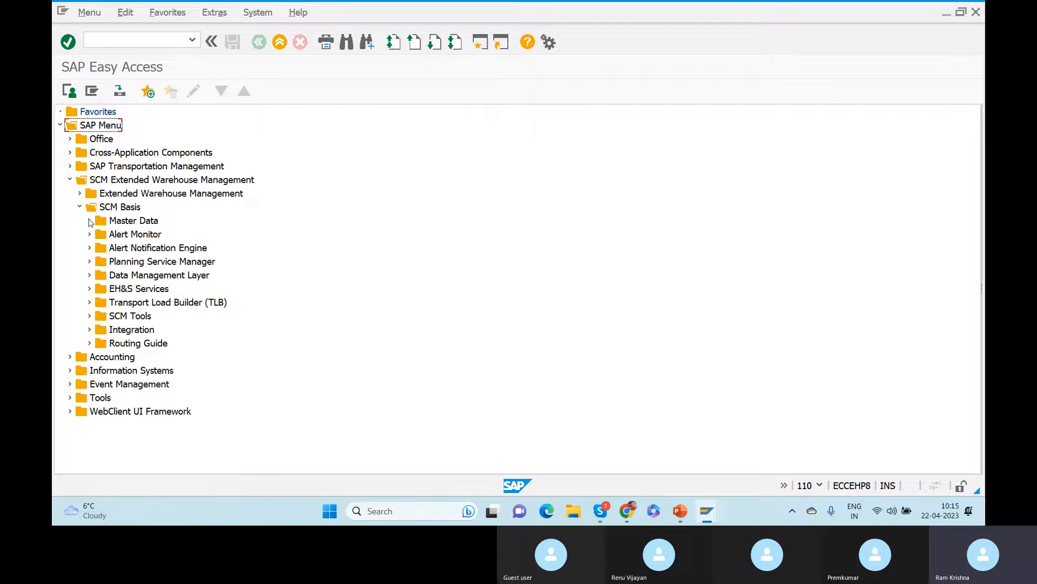
left_click(90, 220)
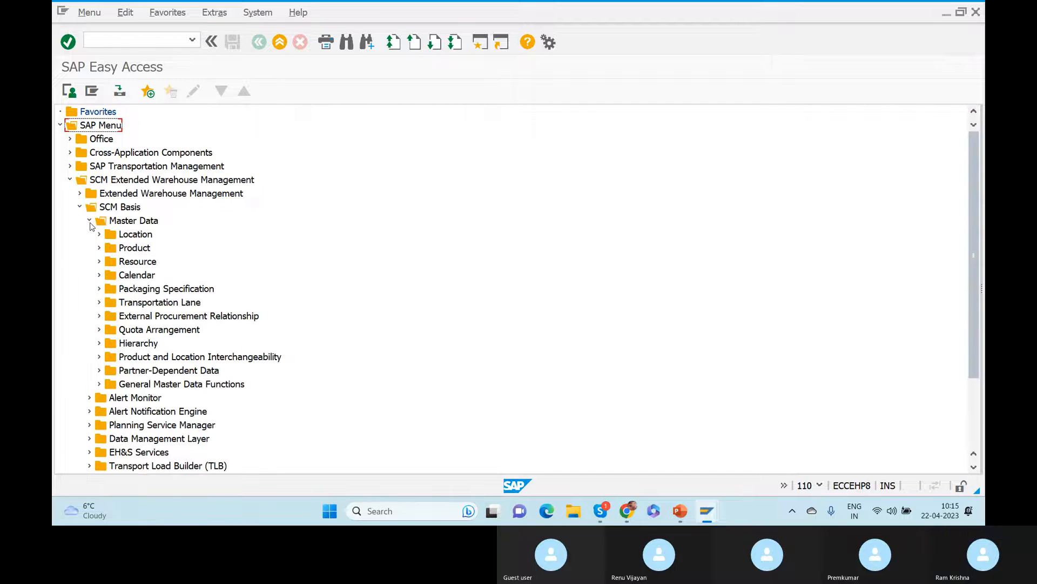
left_click(128, 236)
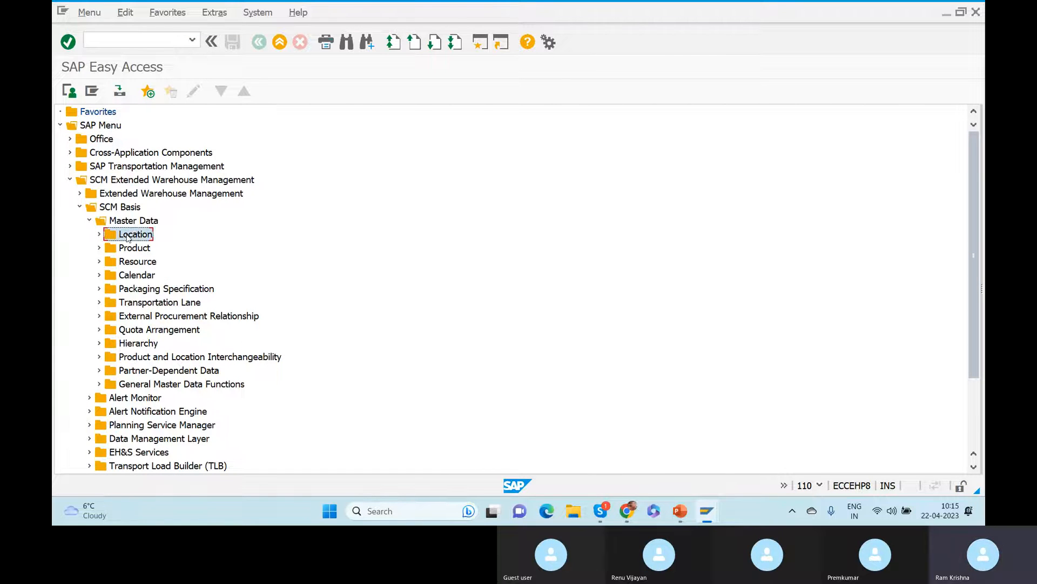
left_click(99, 235)
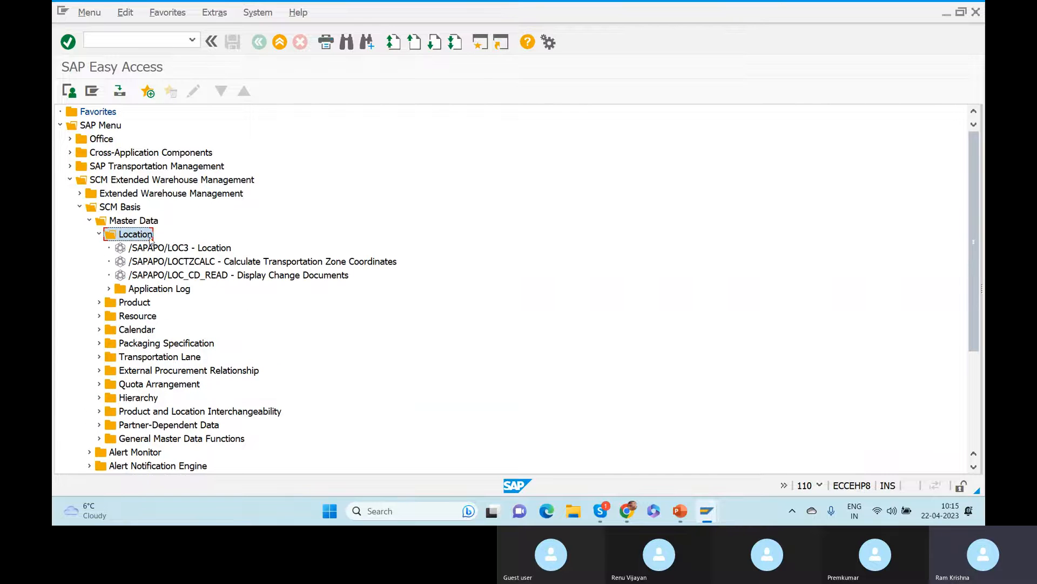
left_click(192, 249)
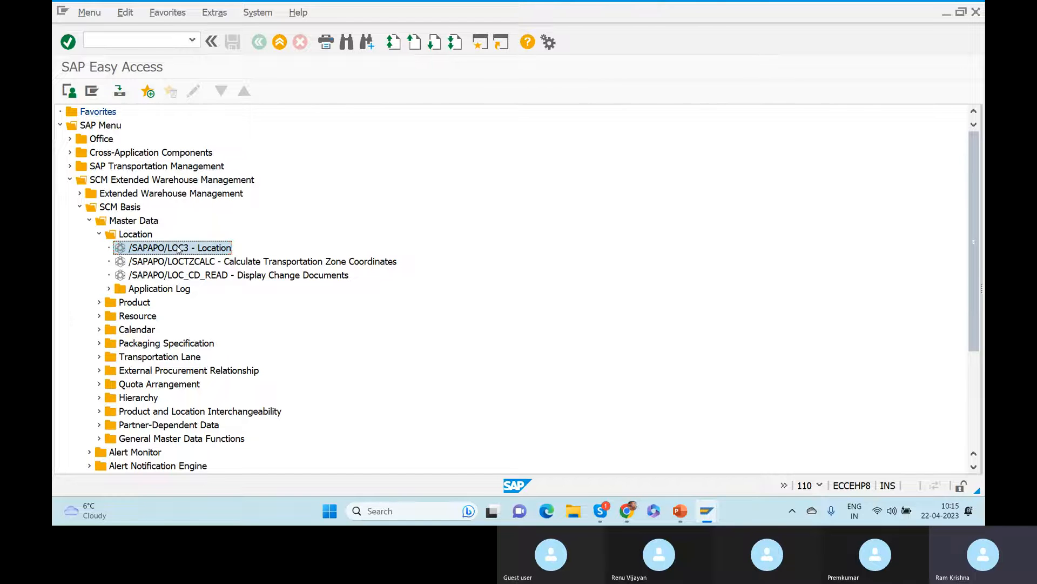
double_click(179, 248)
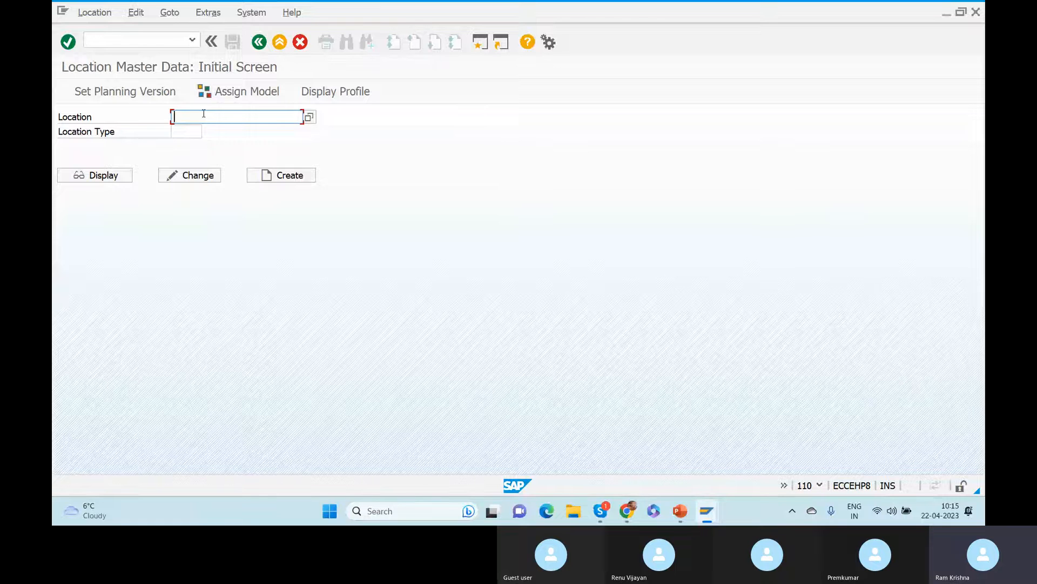
Enter location ZGER and browse the list of available location types.
type("ZGER")
key("Return")
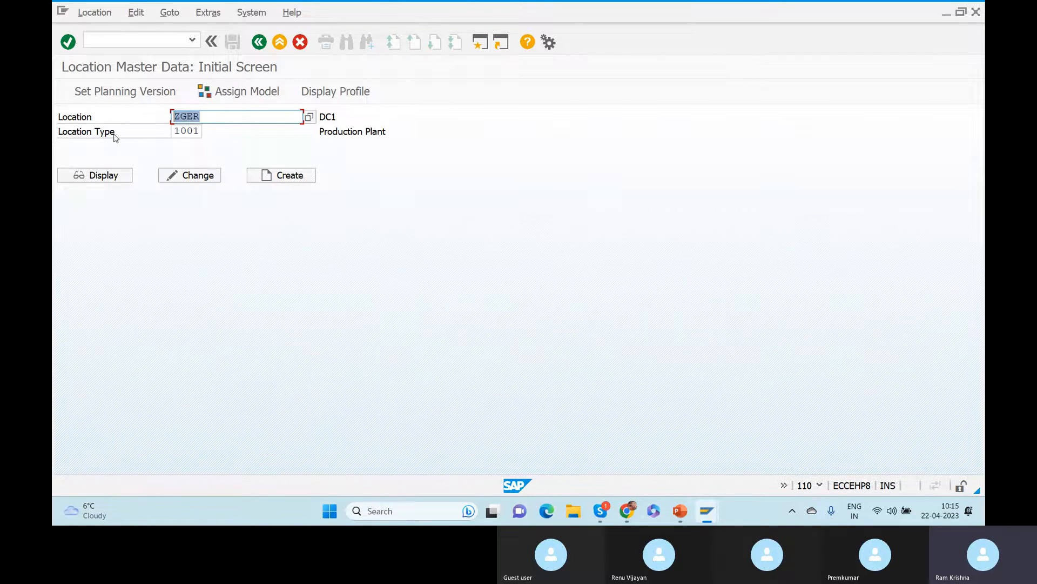
left_click(176, 131)
left_click_drag(175, 131, 223, 140)
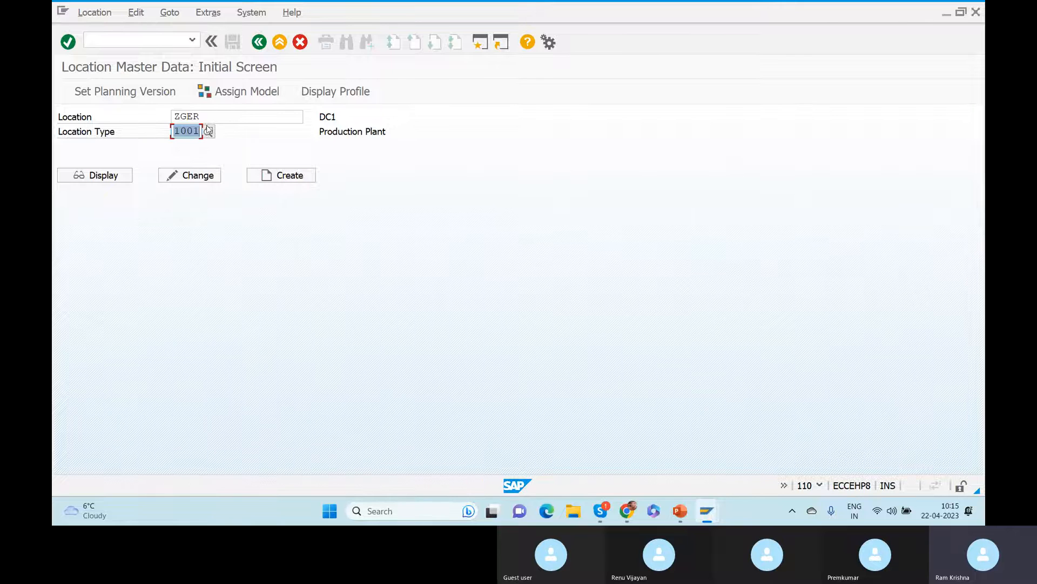
left_click(208, 130)
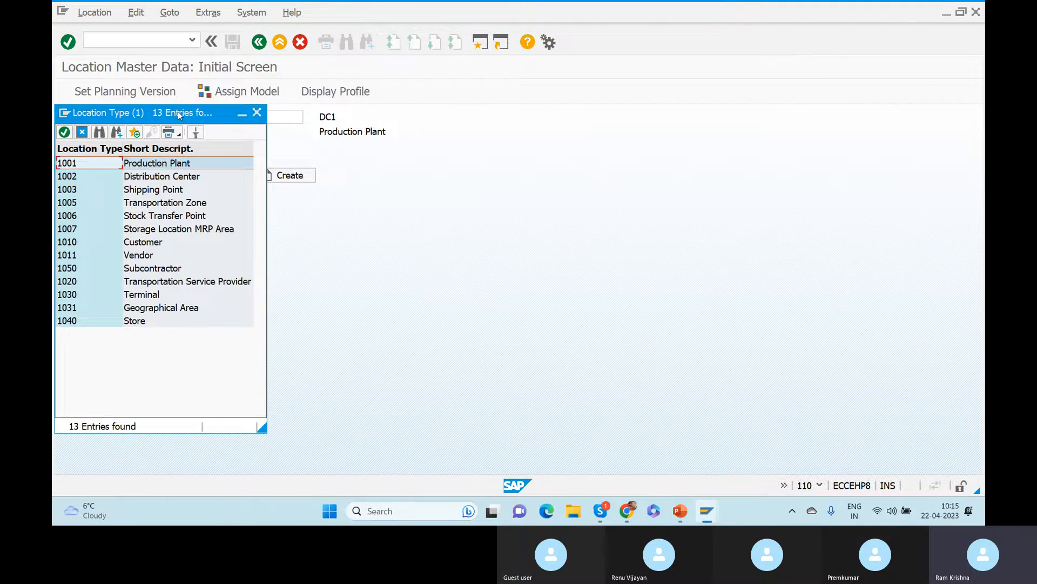
left_click_drag(179, 114, 505, 76)
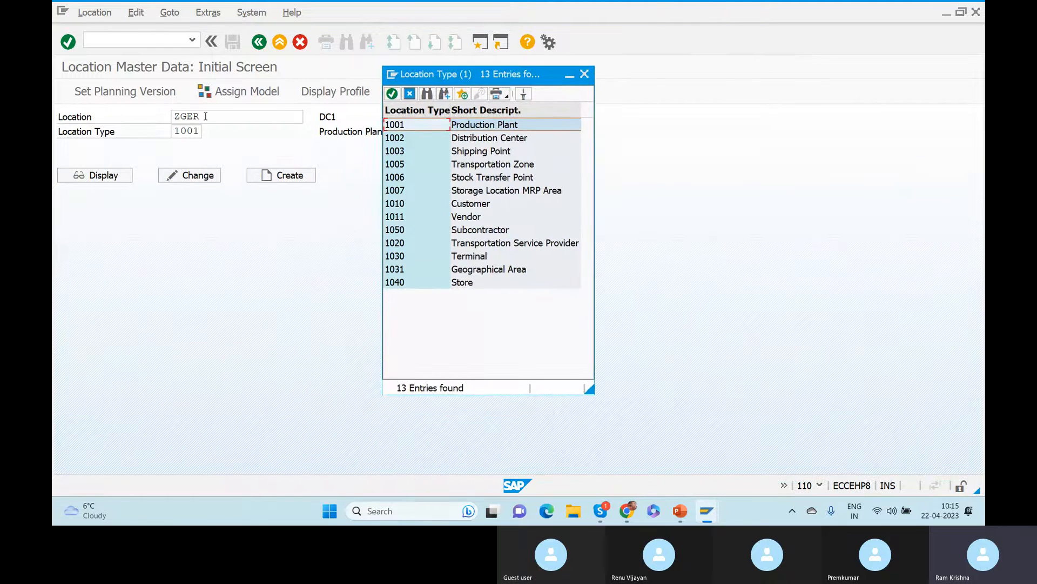
left_click(585, 74)
Change the location to Z020, choose type 1003 Shipping Point and display the record.
left_click_drag(205, 117, 128, 114)
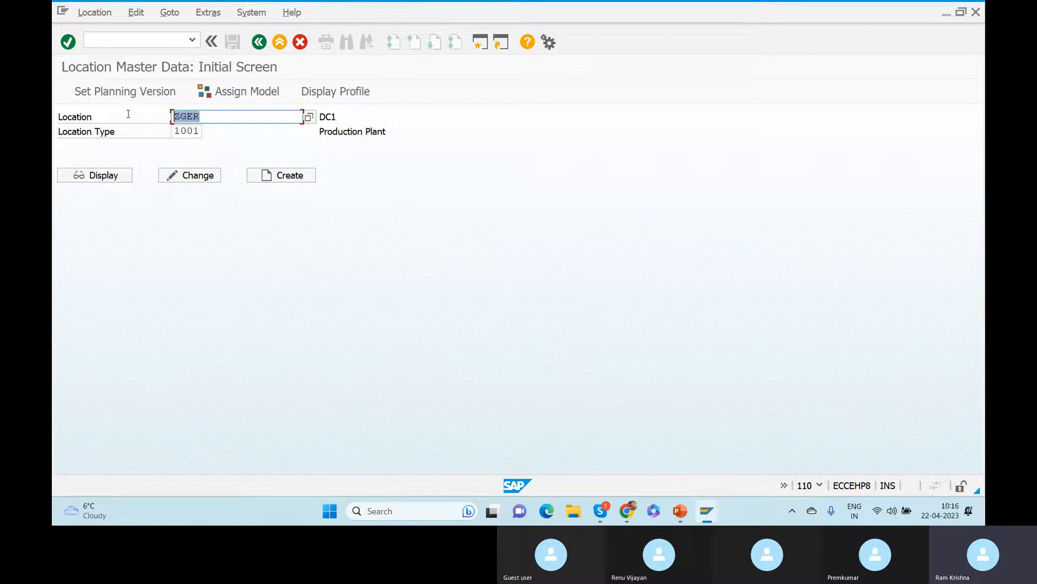
type("Z020")
left_click_drag(174, 132, 213, 133)
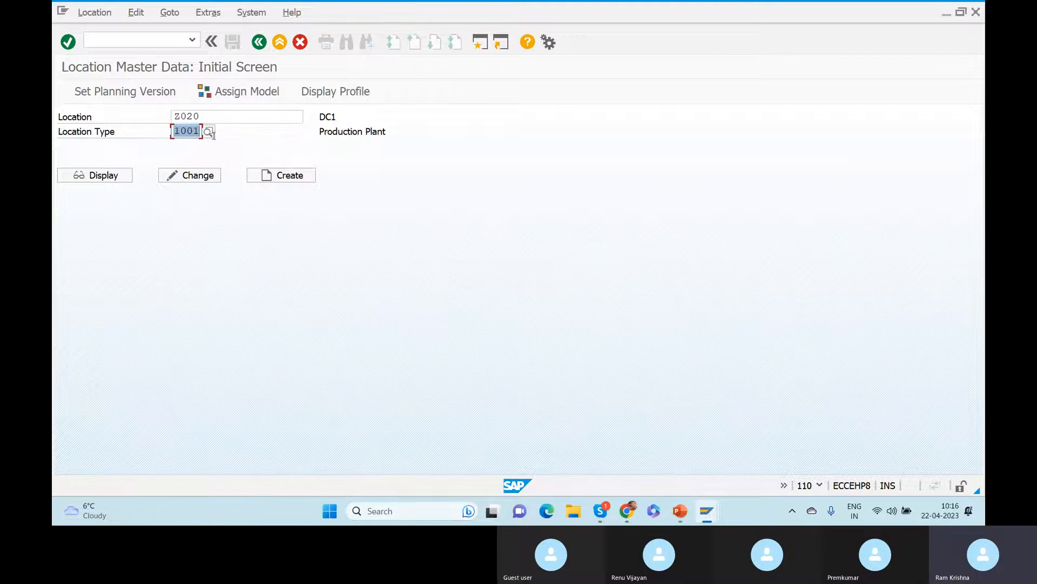
key("Return")
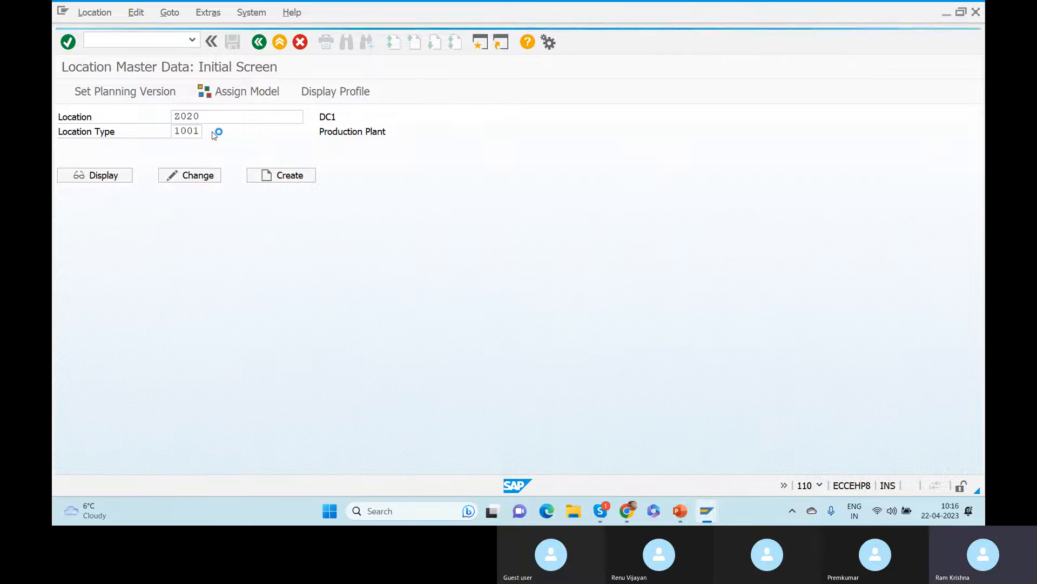
left_click(218, 132)
left_click_drag(187, 117, 443, 112)
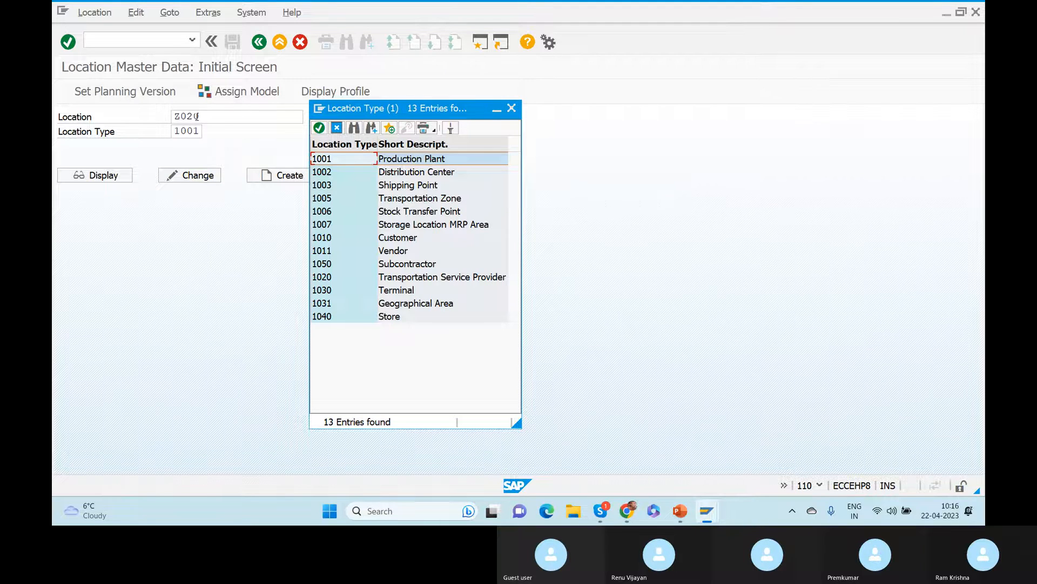
left_click(424, 174)
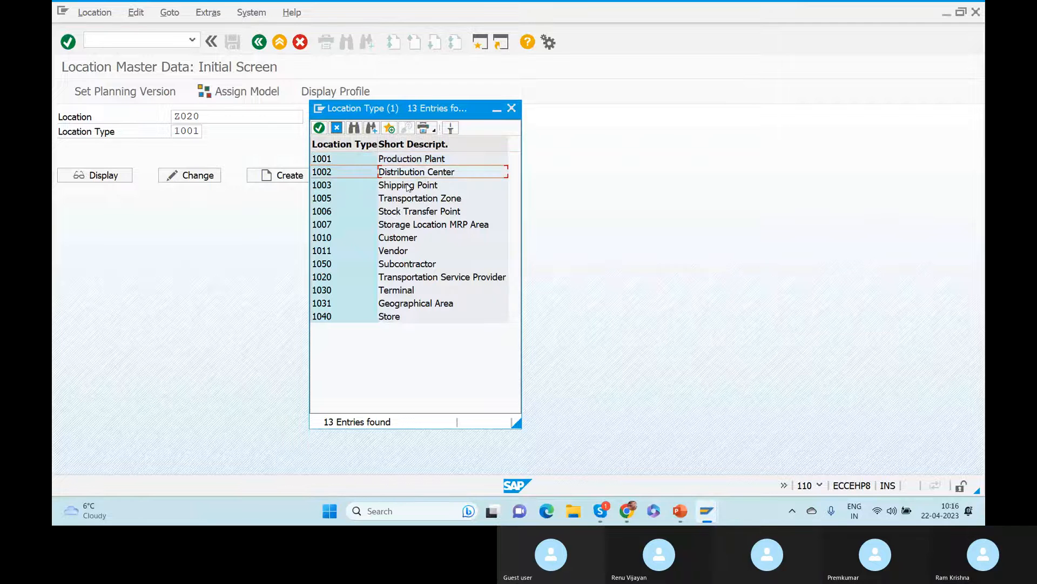
left_click(408, 186)
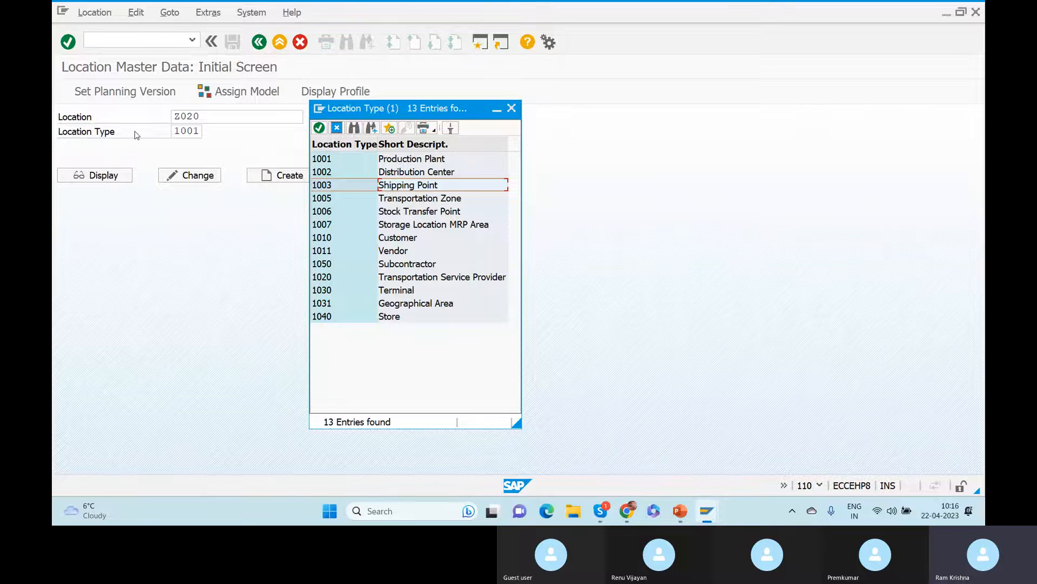
left_click(512, 108)
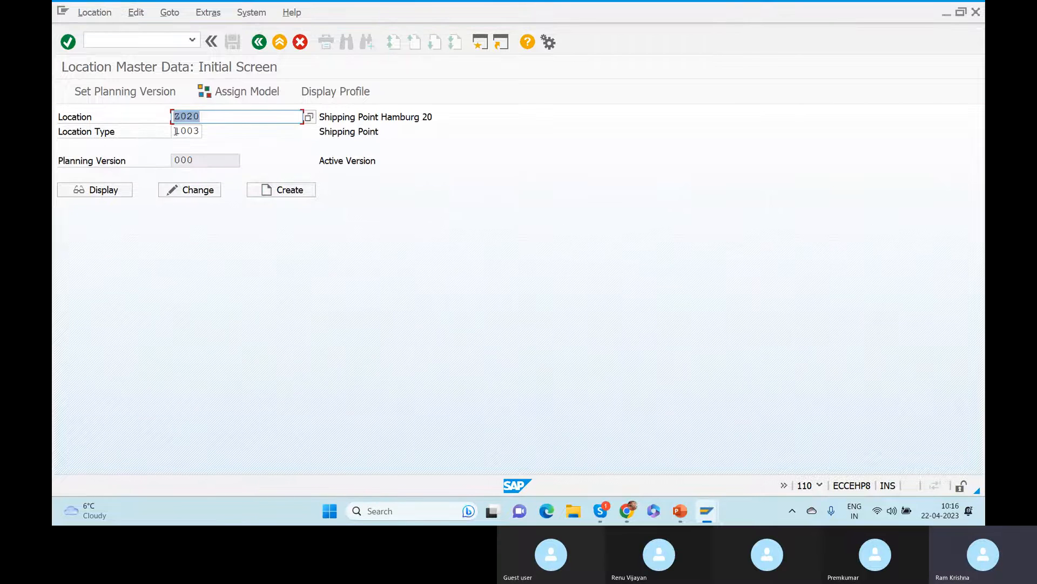
key("Tab")
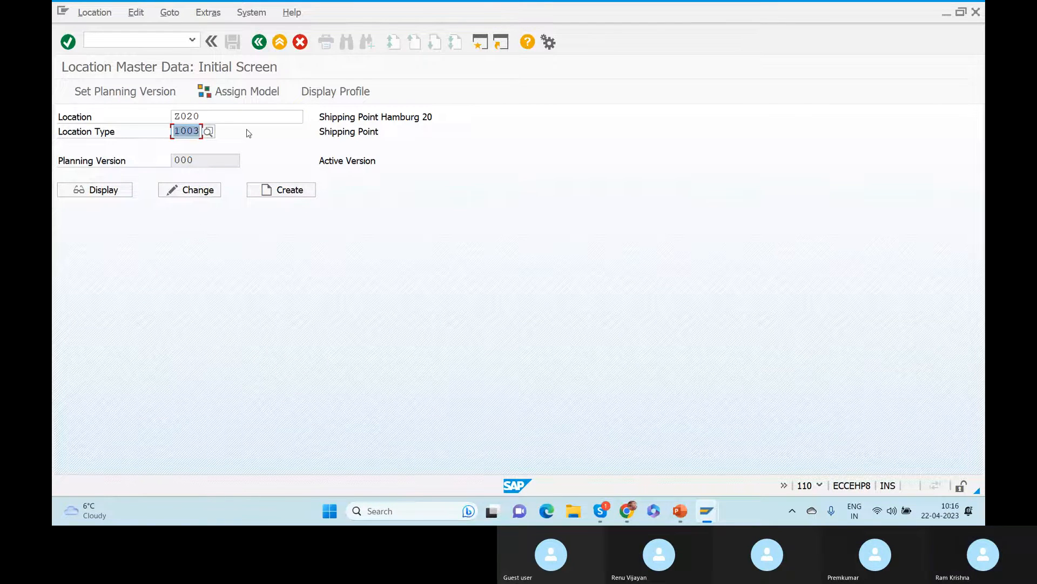
left_click(96, 189)
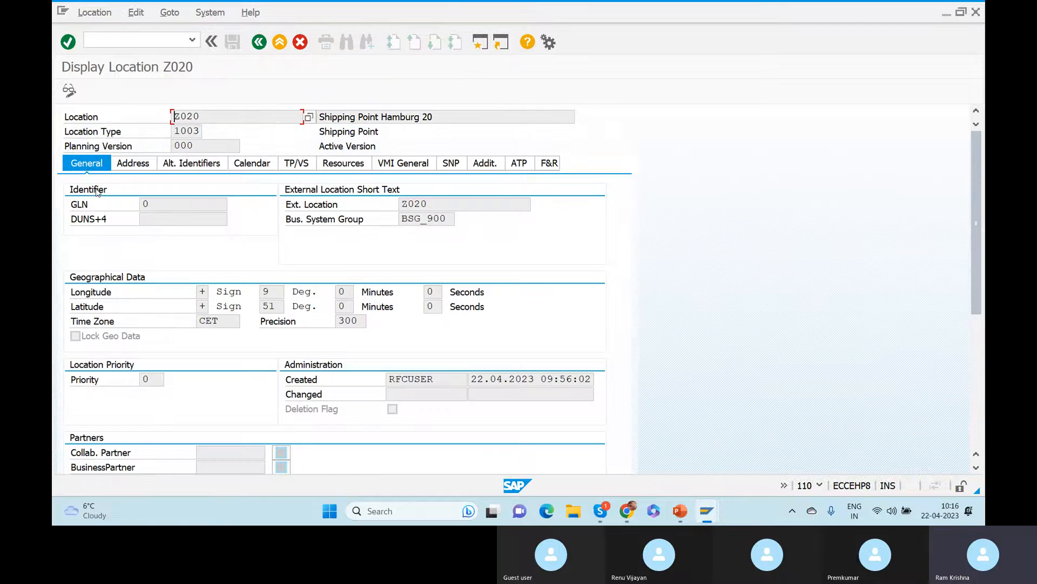
Review the Z020 location's Address, Alt. Identifiers, Calendar, TP/VS and Resources data.
left_click(141, 163)
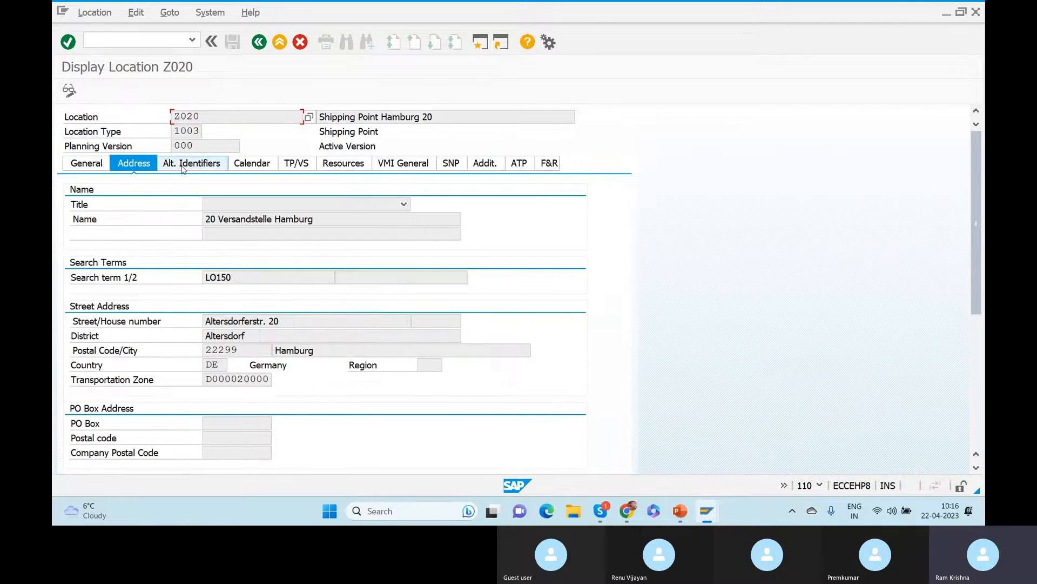
left_click(184, 165)
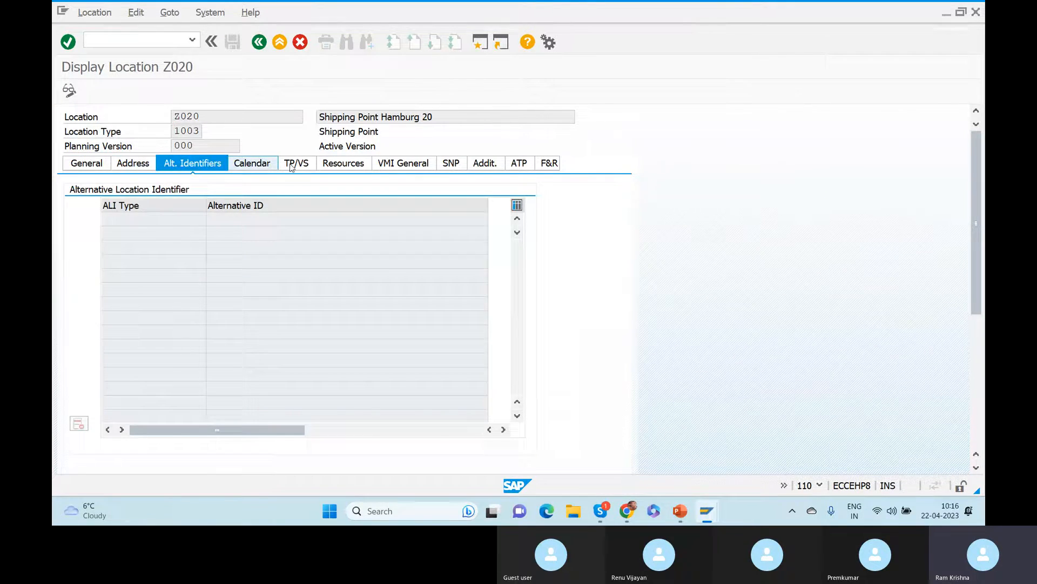
left_click(263, 167)
left_click(305, 165)
left_click(346, 164)
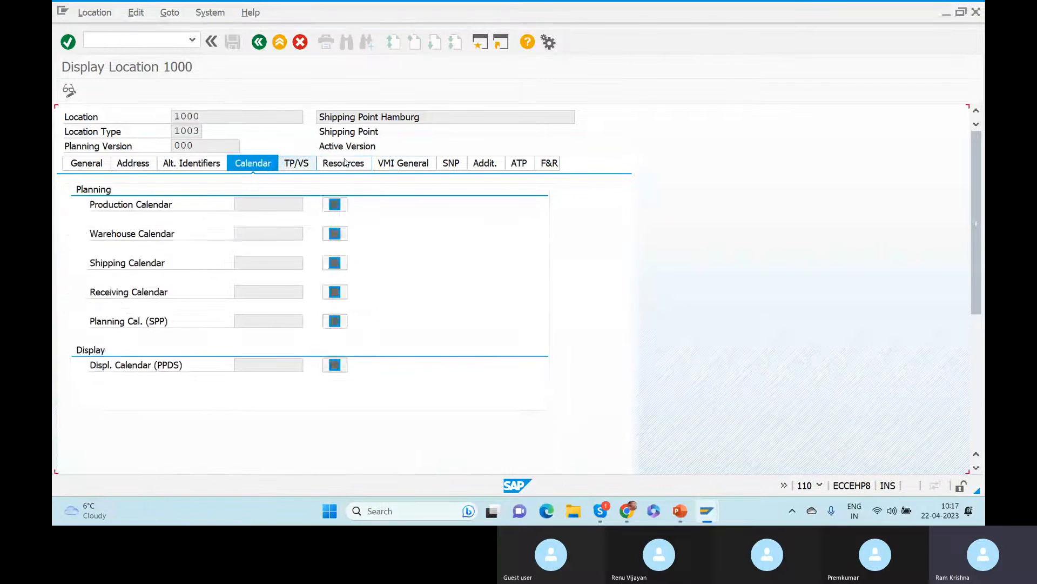
Check the VMI General and SNP data, then return to the General tab.
left_click(296, 162)
left_click(344, 163)
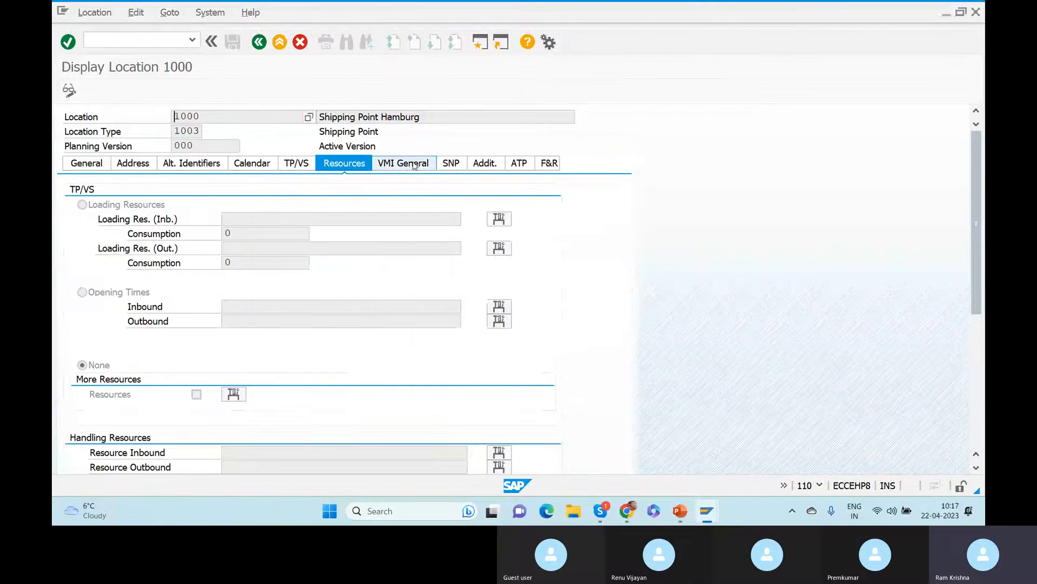
left_click(414, 164)
left_click(452, 163)
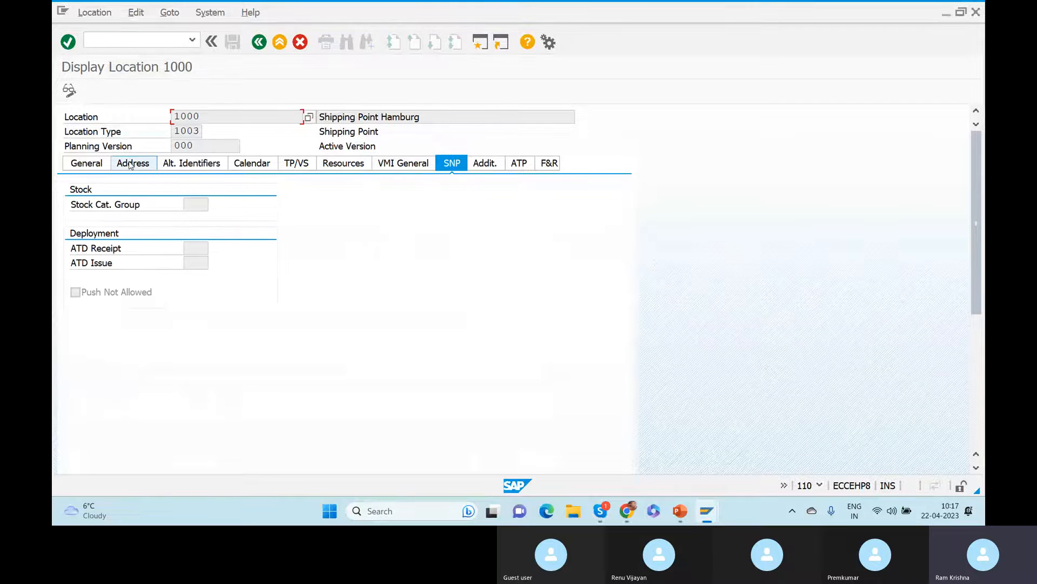
left_click(100, 166)
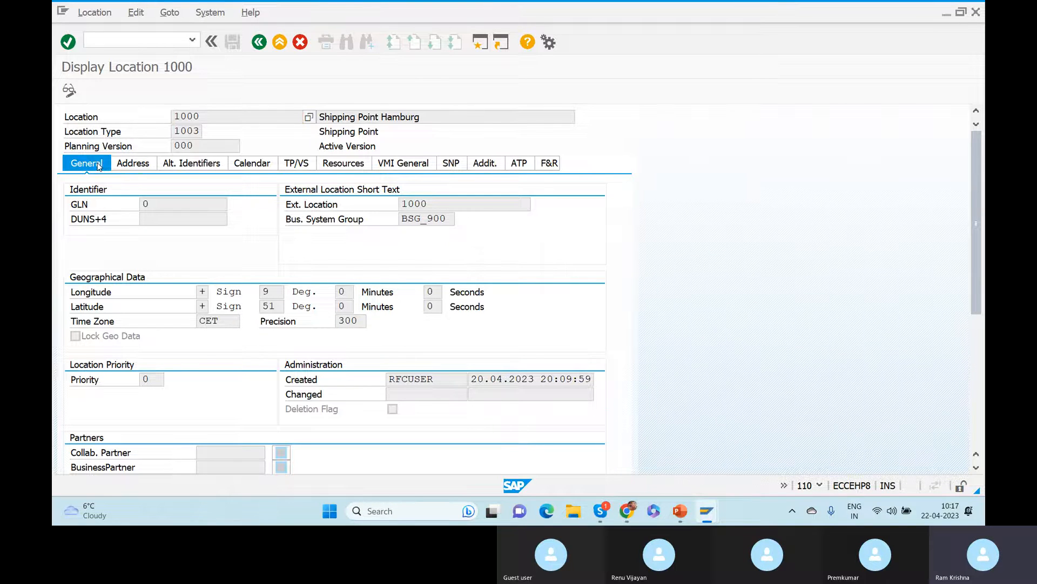
key("alt+Tab")
key("alt+Tab")
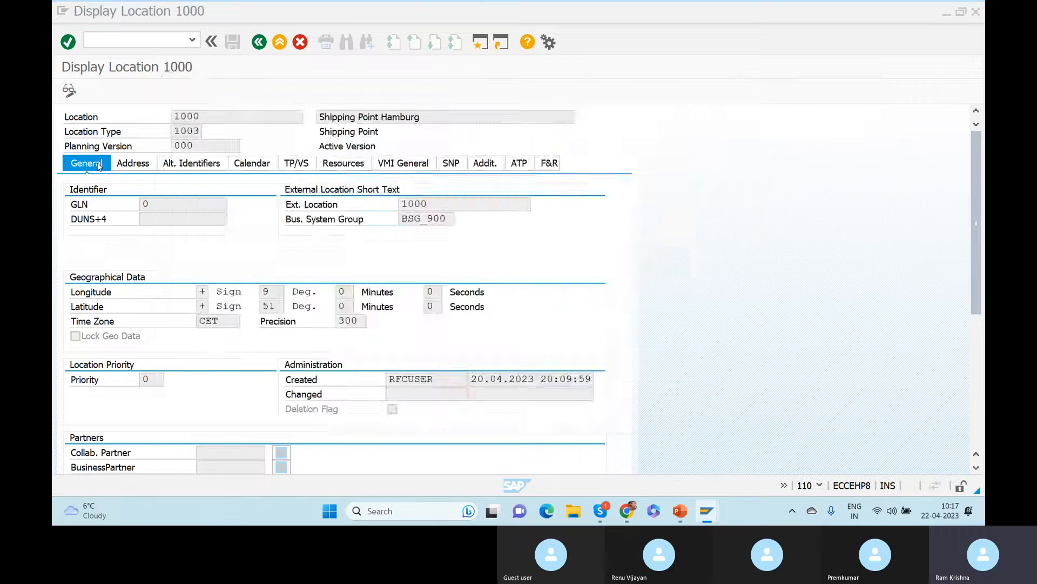
Acknowledge the PLSLSP activation-complete message and go back to SAP Easy Access.
left_click(259, 42)
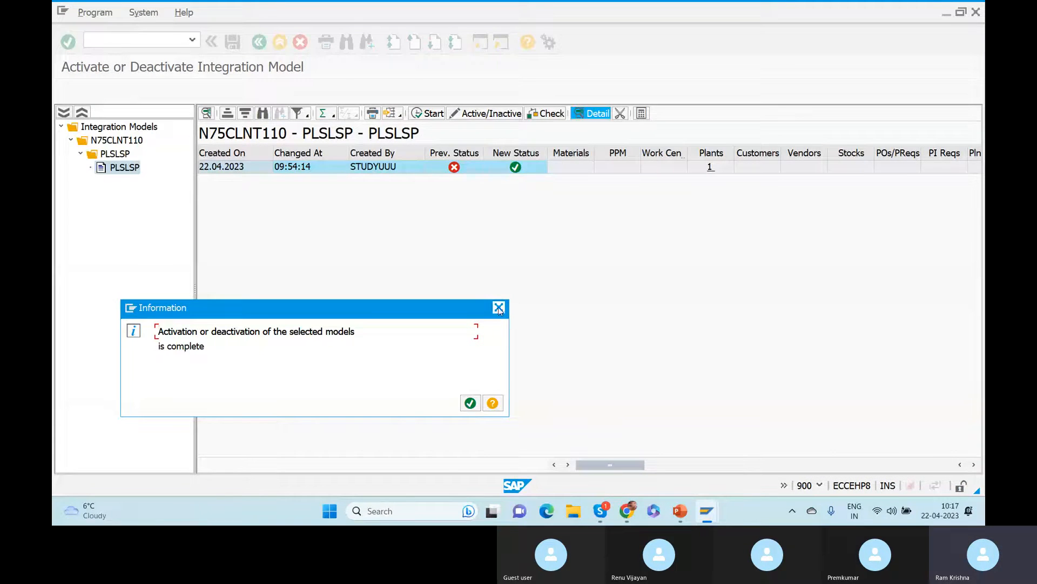
key("Return")
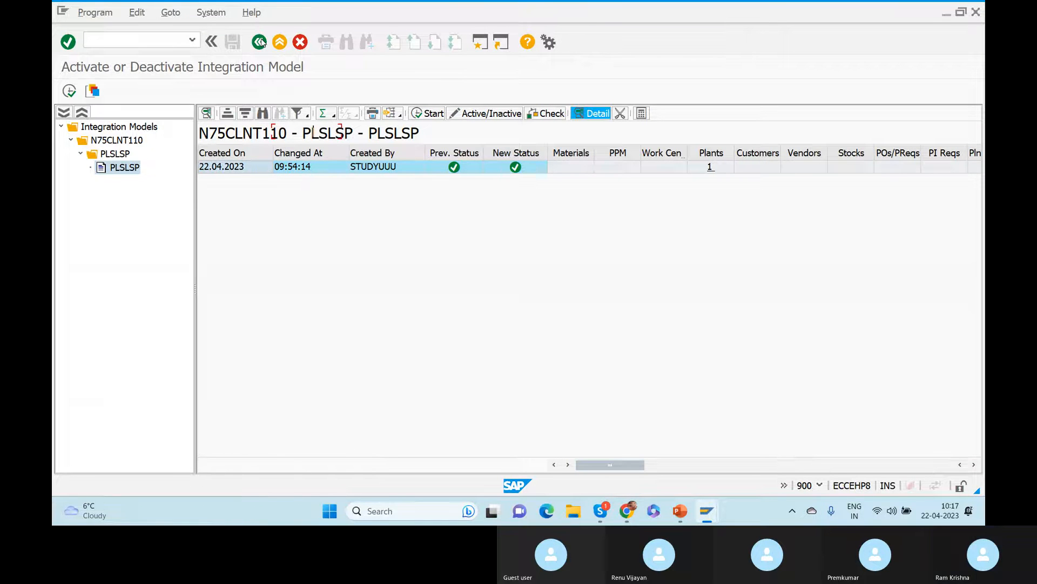
left_click(259, 42)
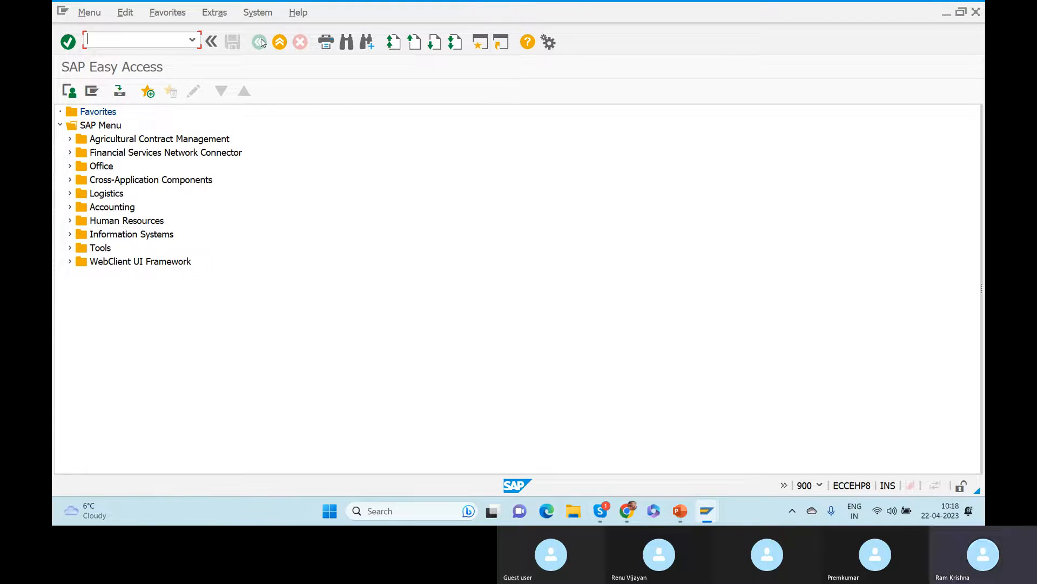
Insert a blank line beneath 'CFM1 & CFM2' on slide 2 of the Class 1- EWM deck.
key("alt+Tab")
key("alt+Tab")
key("alt+Tab")
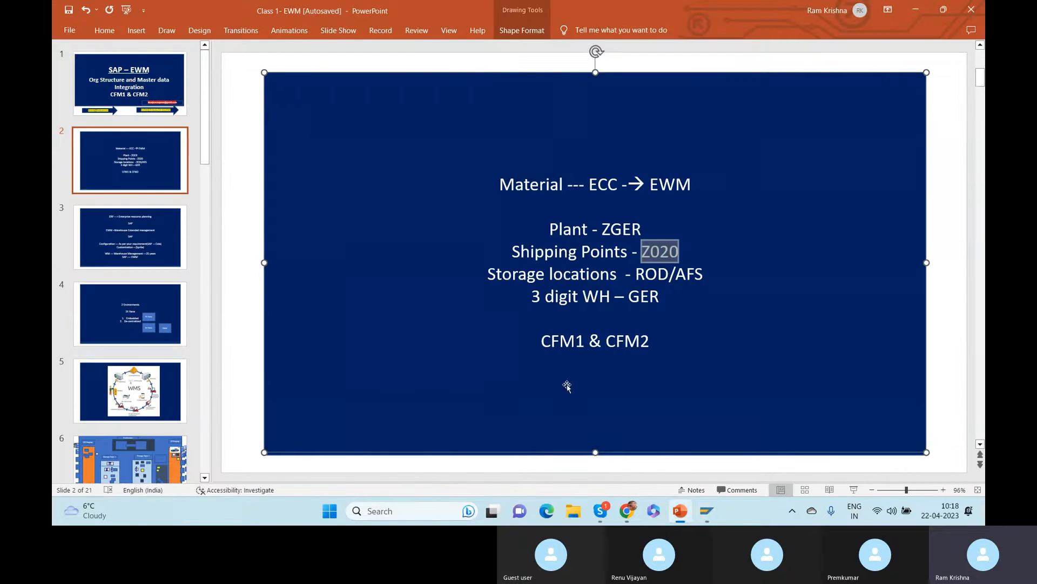
left_click(651, 341)
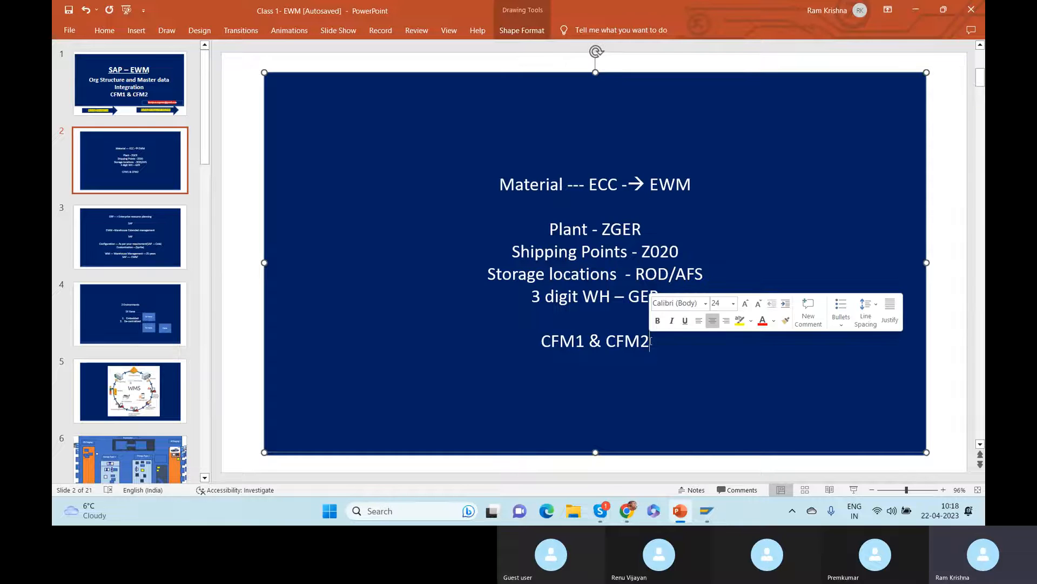
key("Return")
key("Return")
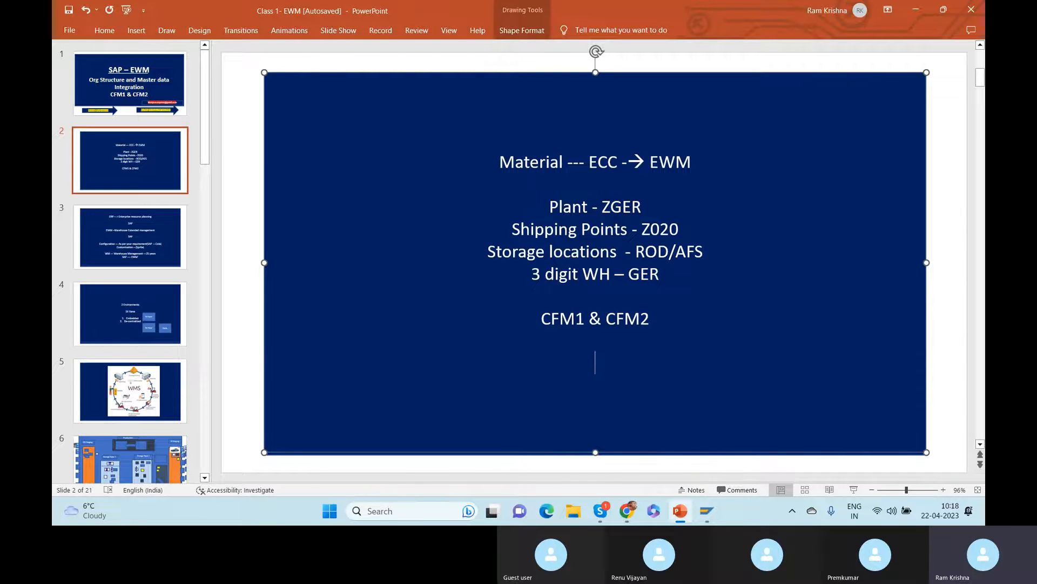